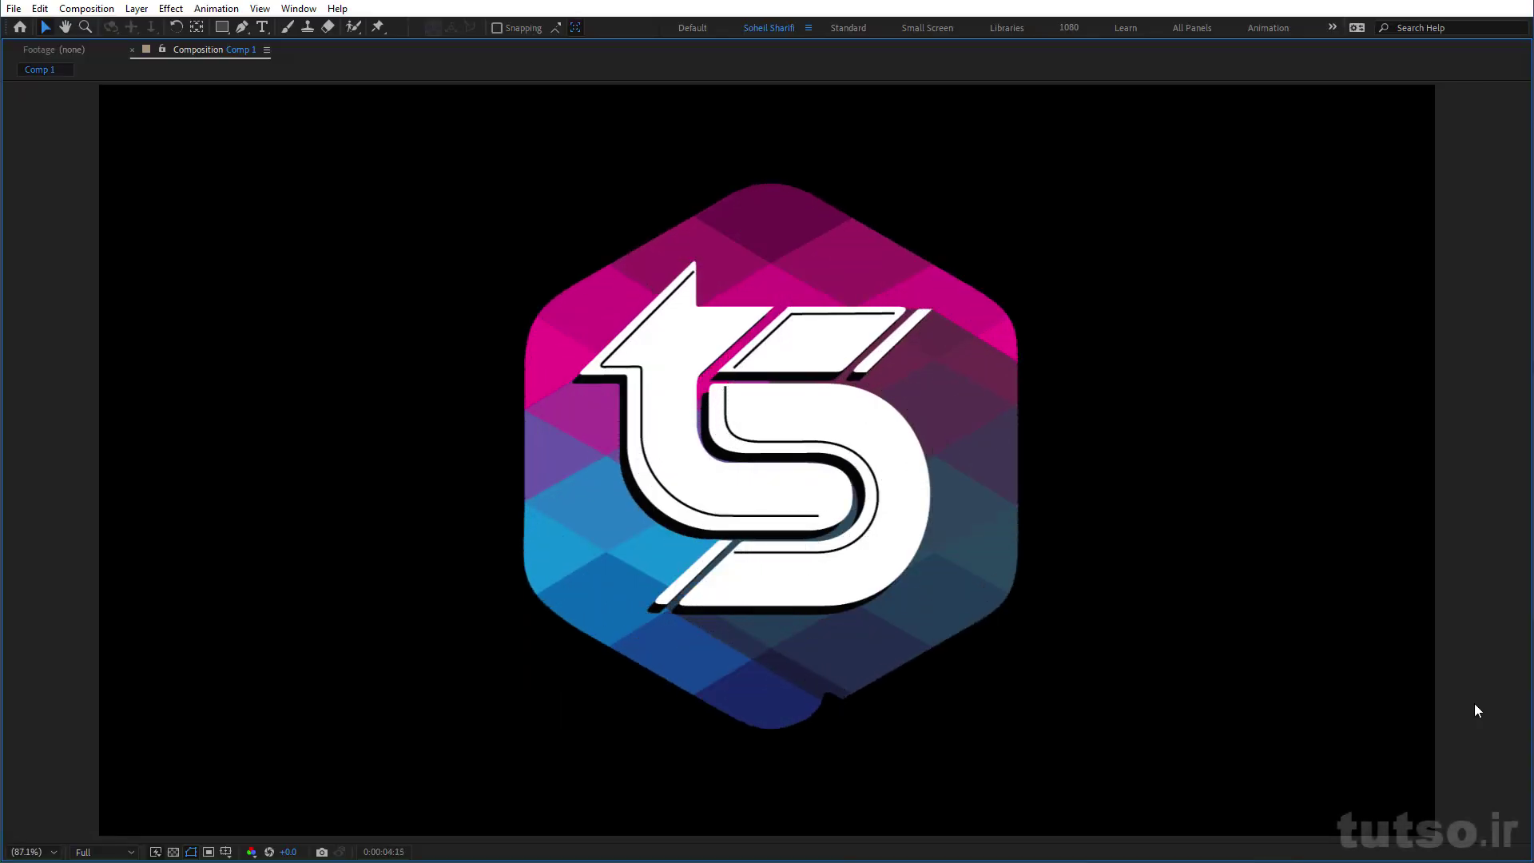
Step: Open Comp 2 full-size and play its noise-driven AutoFill reveal of the Persian text
{"action": "key", "text": "grave"}
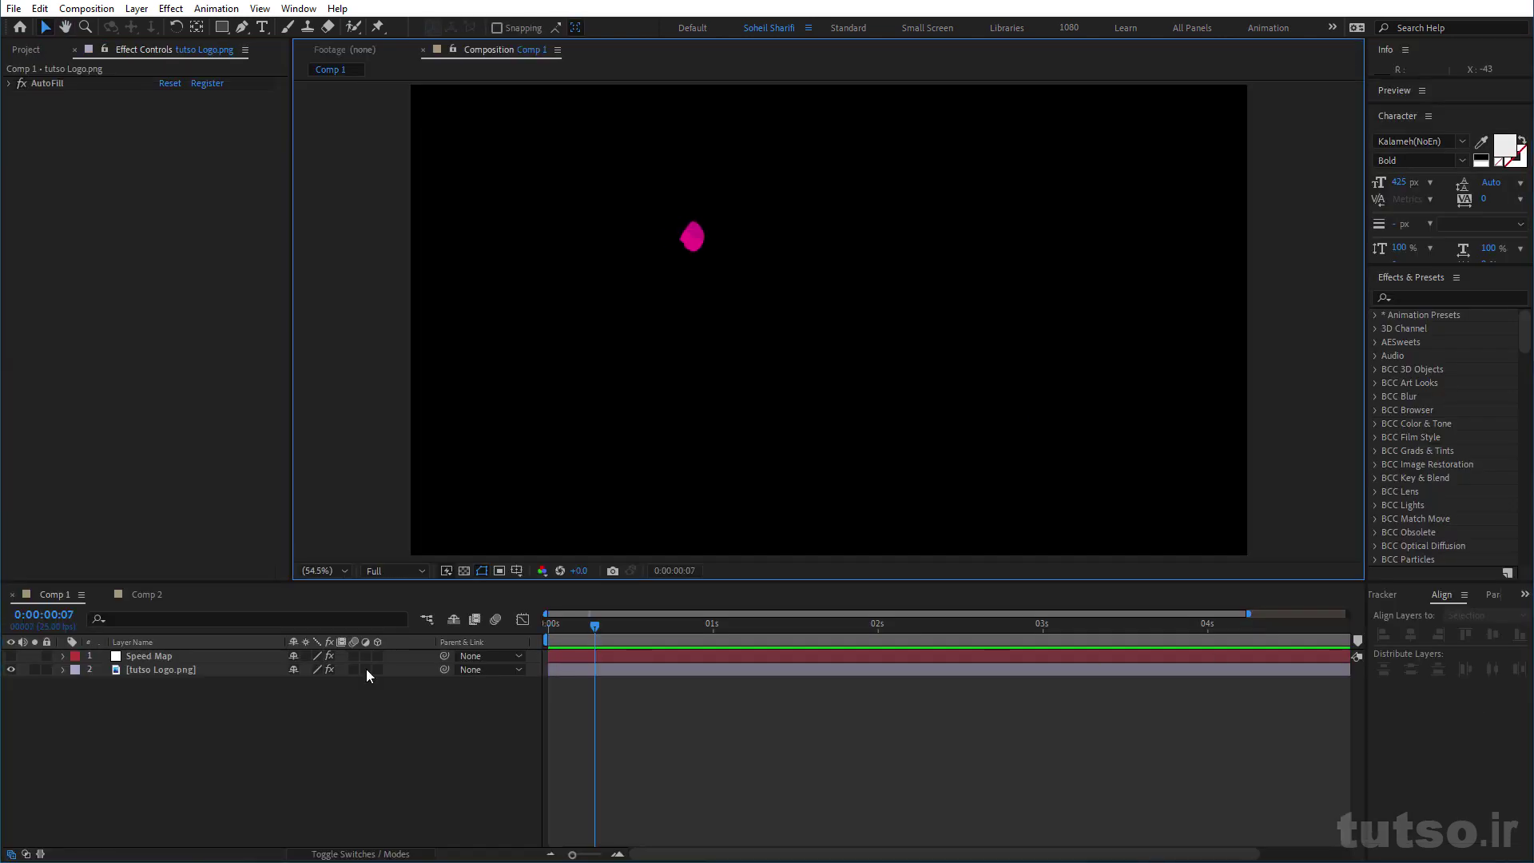
{"action": "left_click", "coordinate": [160, 595]}
{"action": "key", "text": "grave"}
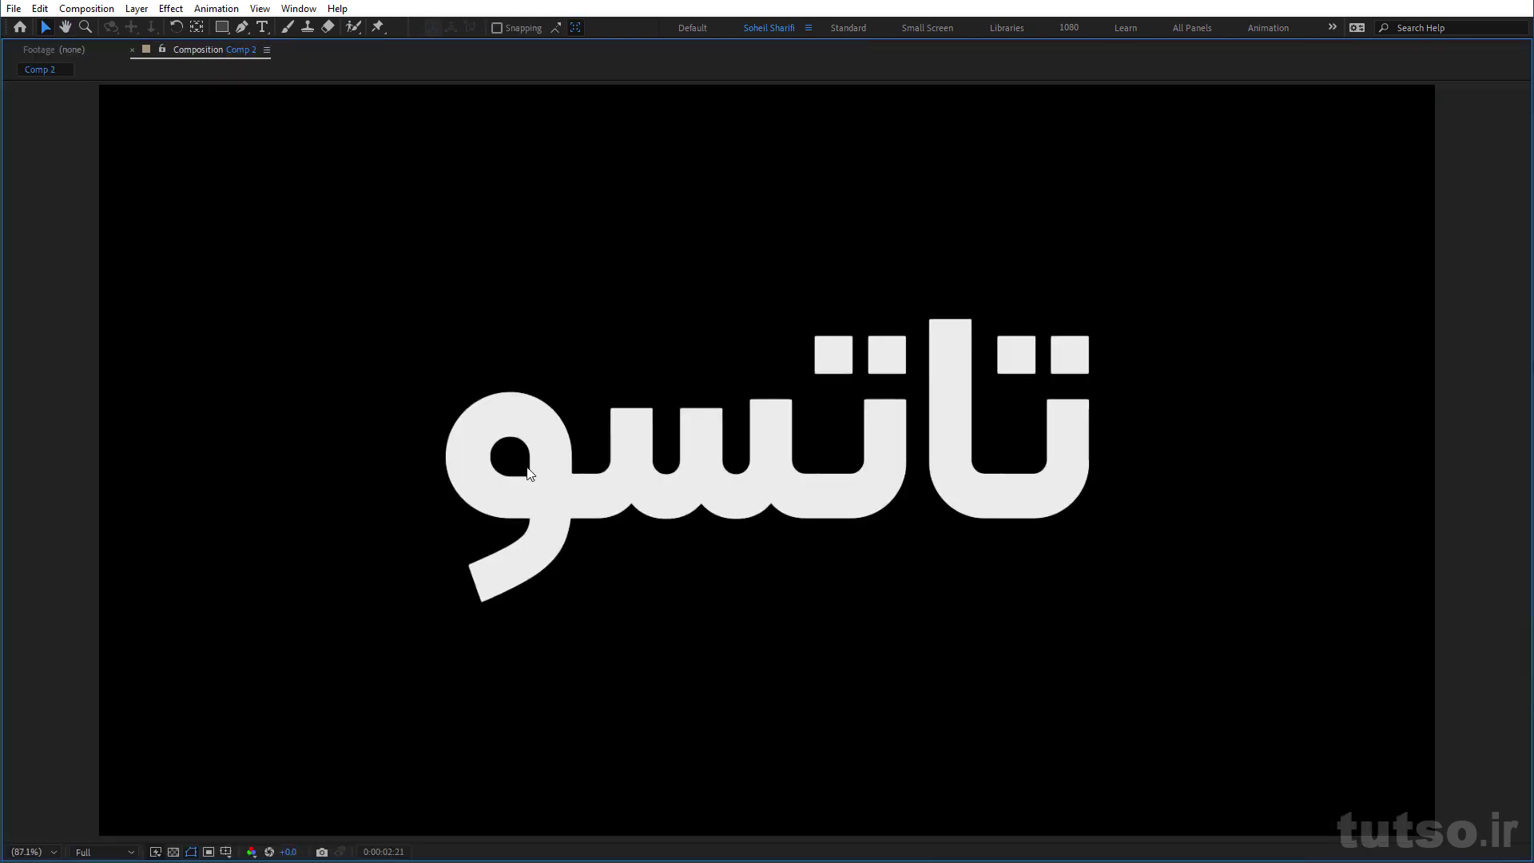
{"action": "key", "text": "space"}
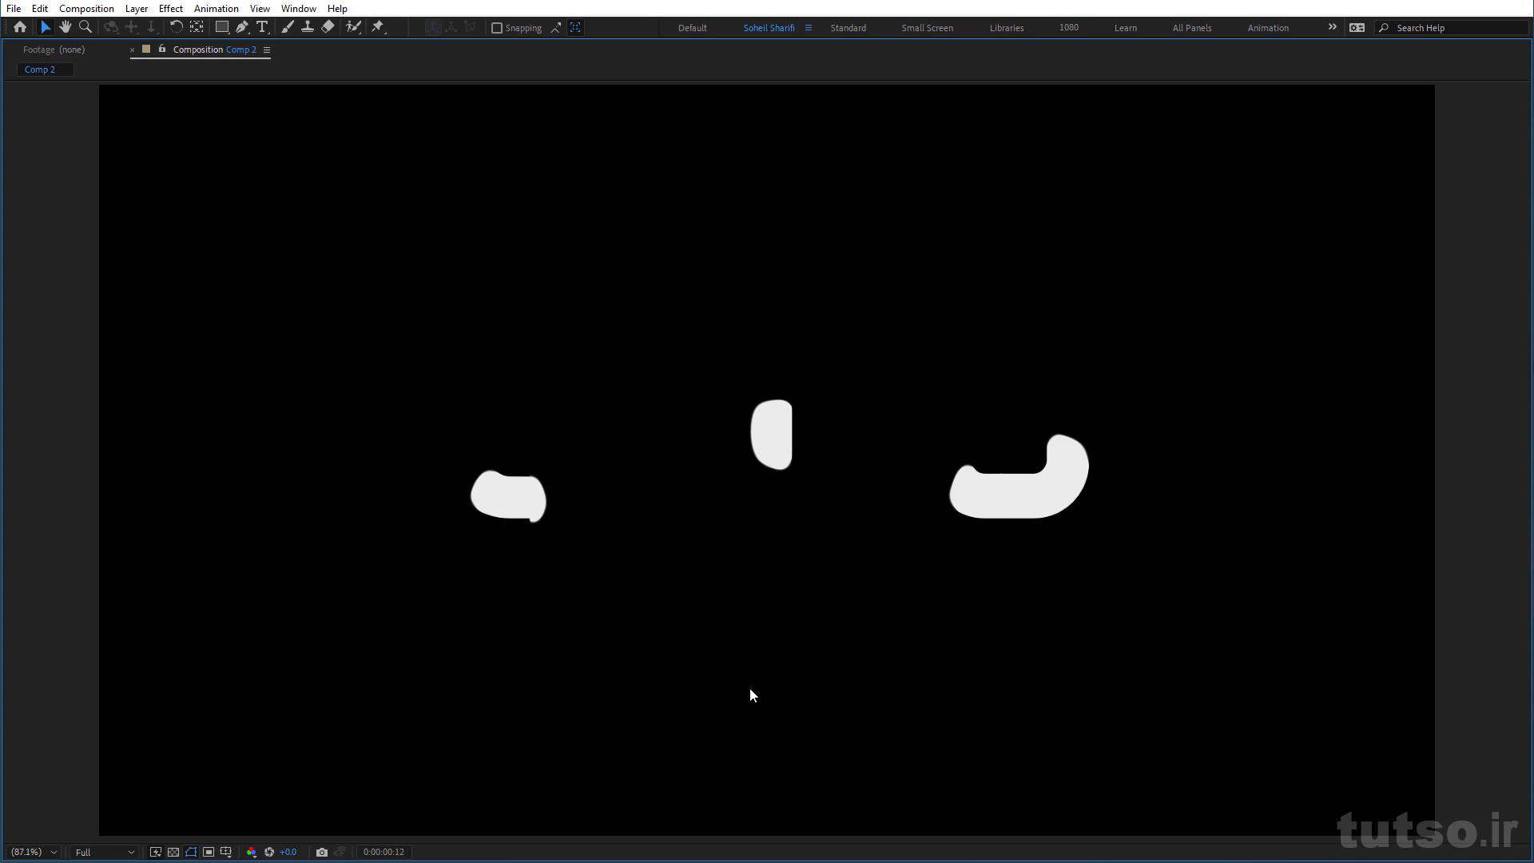
{"action": "key", "text": "grave"}
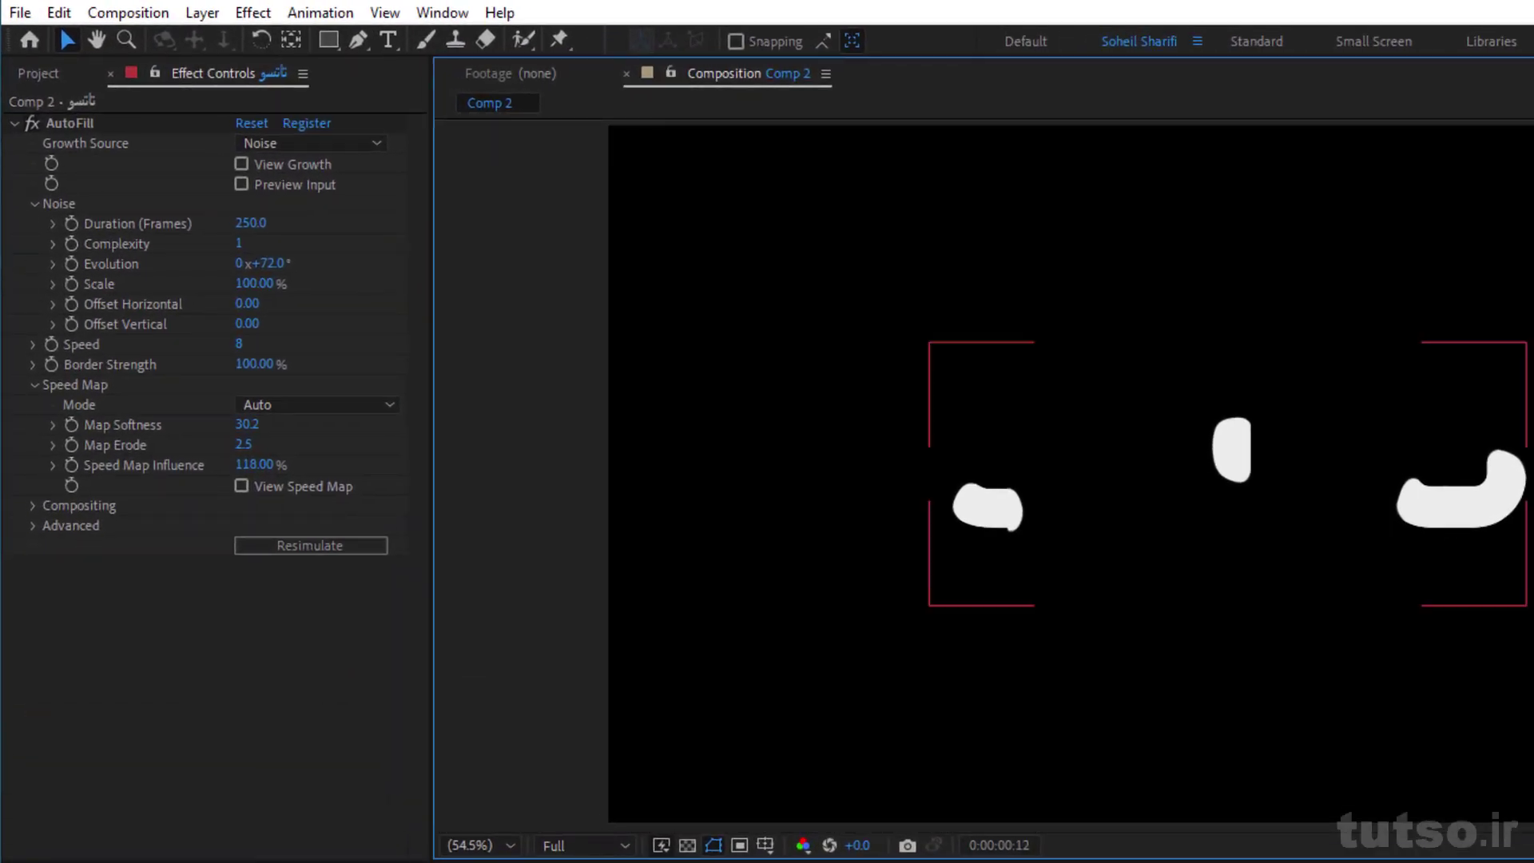
Step: Delete the text's old AutoFill and reapply a default AutoFill (Point source, Radius 10, Speed 5)
{"action": "left_click", "coordinate": [64, 123]}
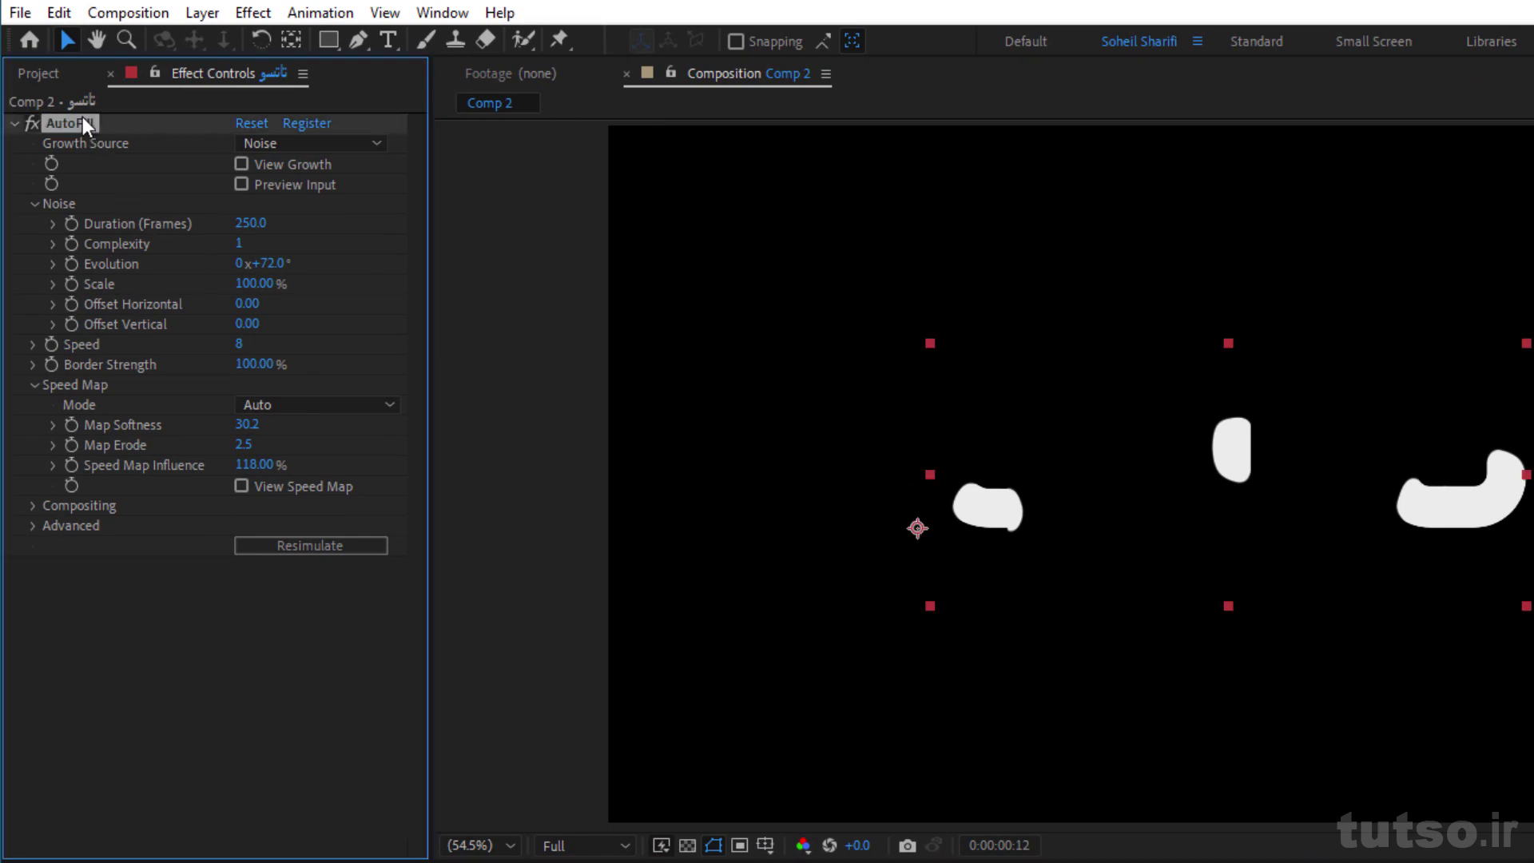
{"action": "key", "text": "Delete"}
{"action": "key", "text": "ctrl+space"}
{"action": "type", "text": "a"}
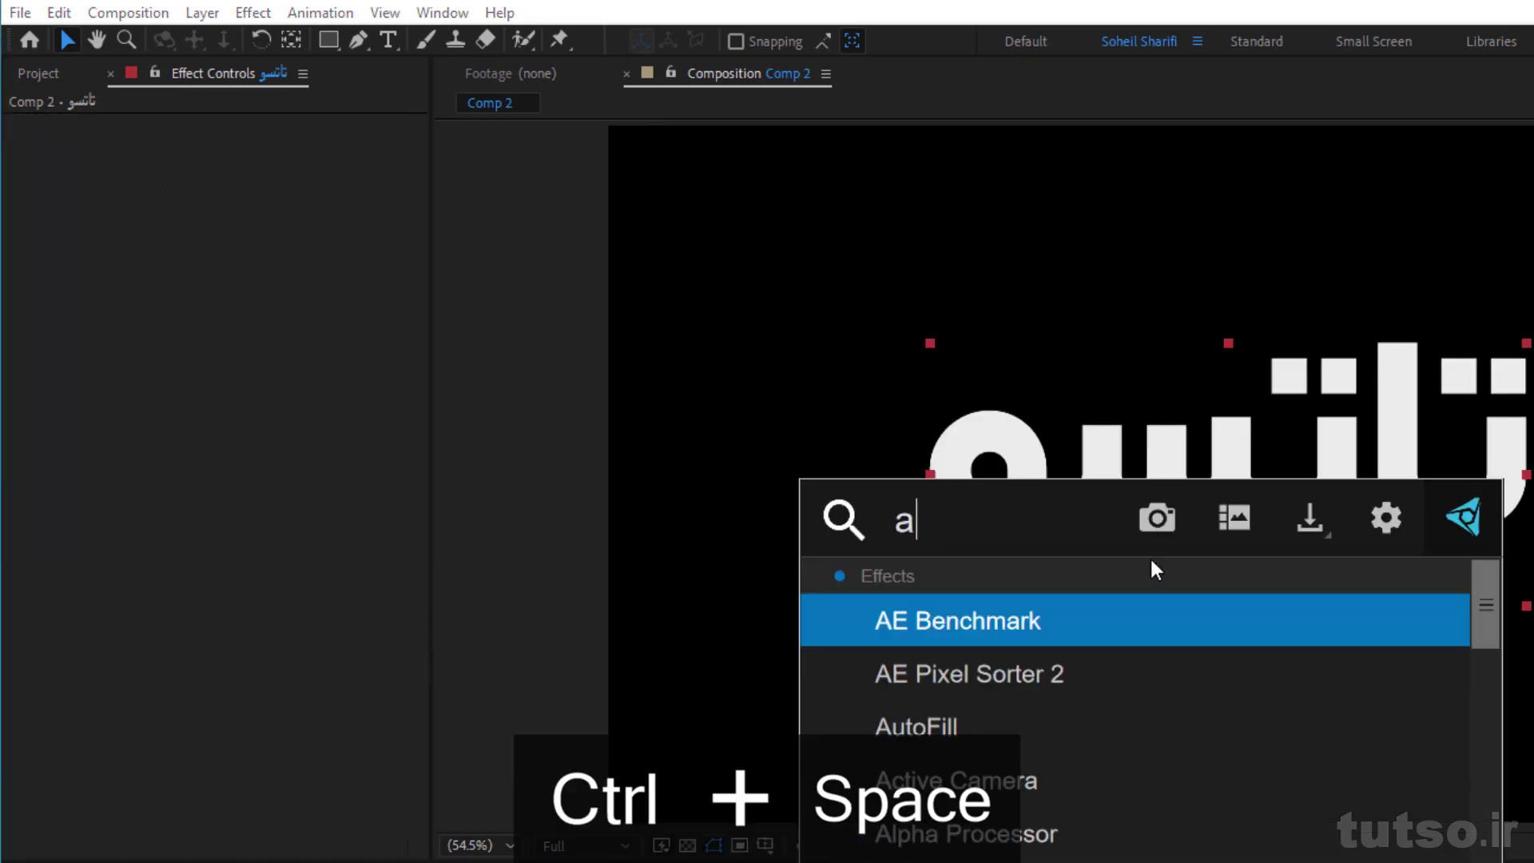
{"action": "type", "text": "uto"}
{"action": "left_click", "coordinate": [1042, 611]}
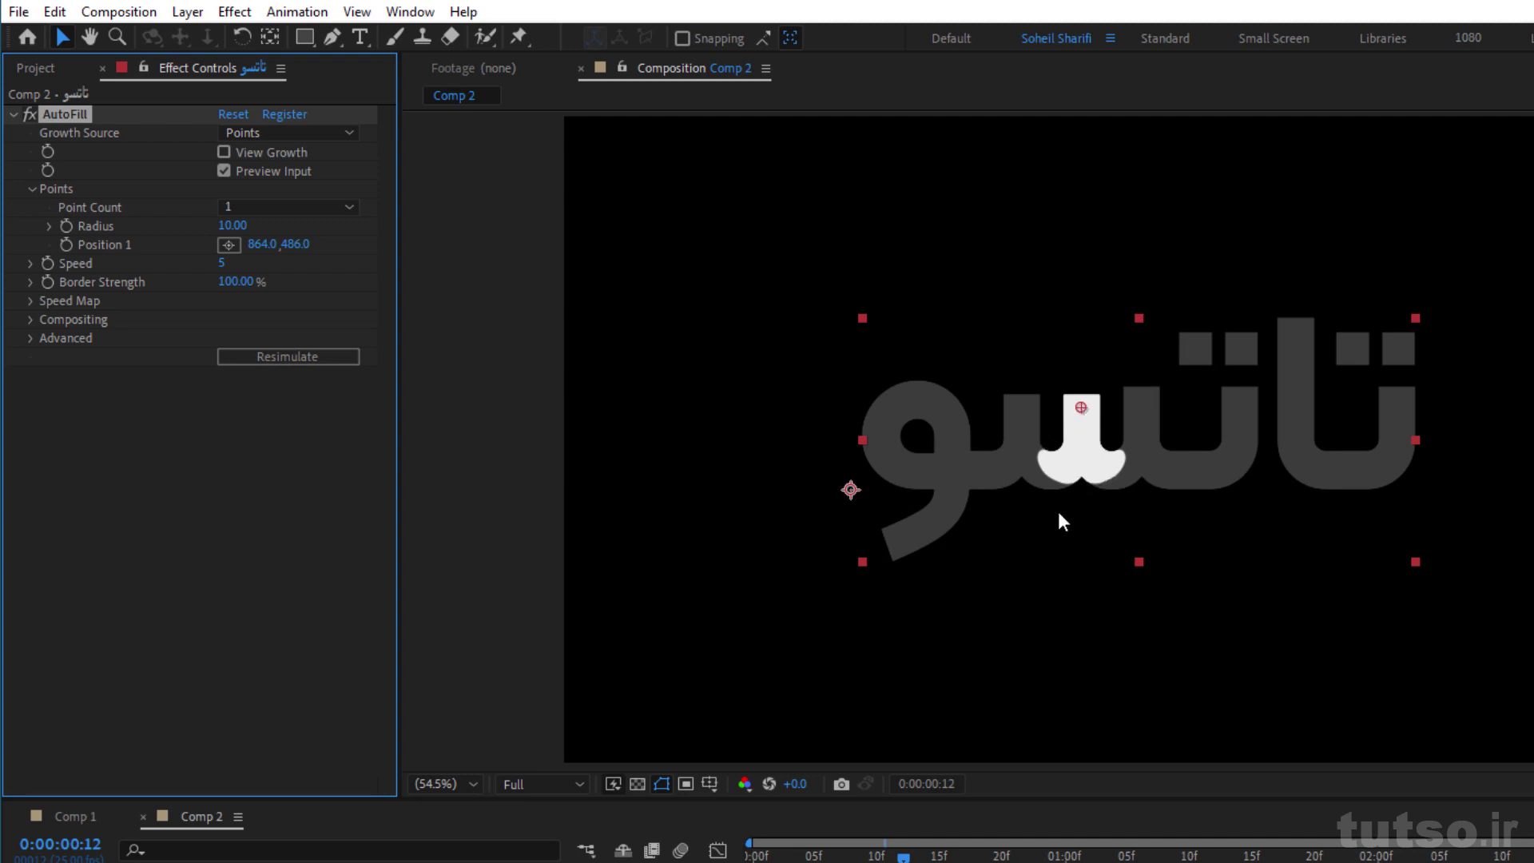
Step: Preview the new point-based AutoFill growth from the first frame
{"action": "left_click", "coordinate": [878, 859]}
{"action": "key", "text": "Home"}
{"action": "key", "text": "space"}
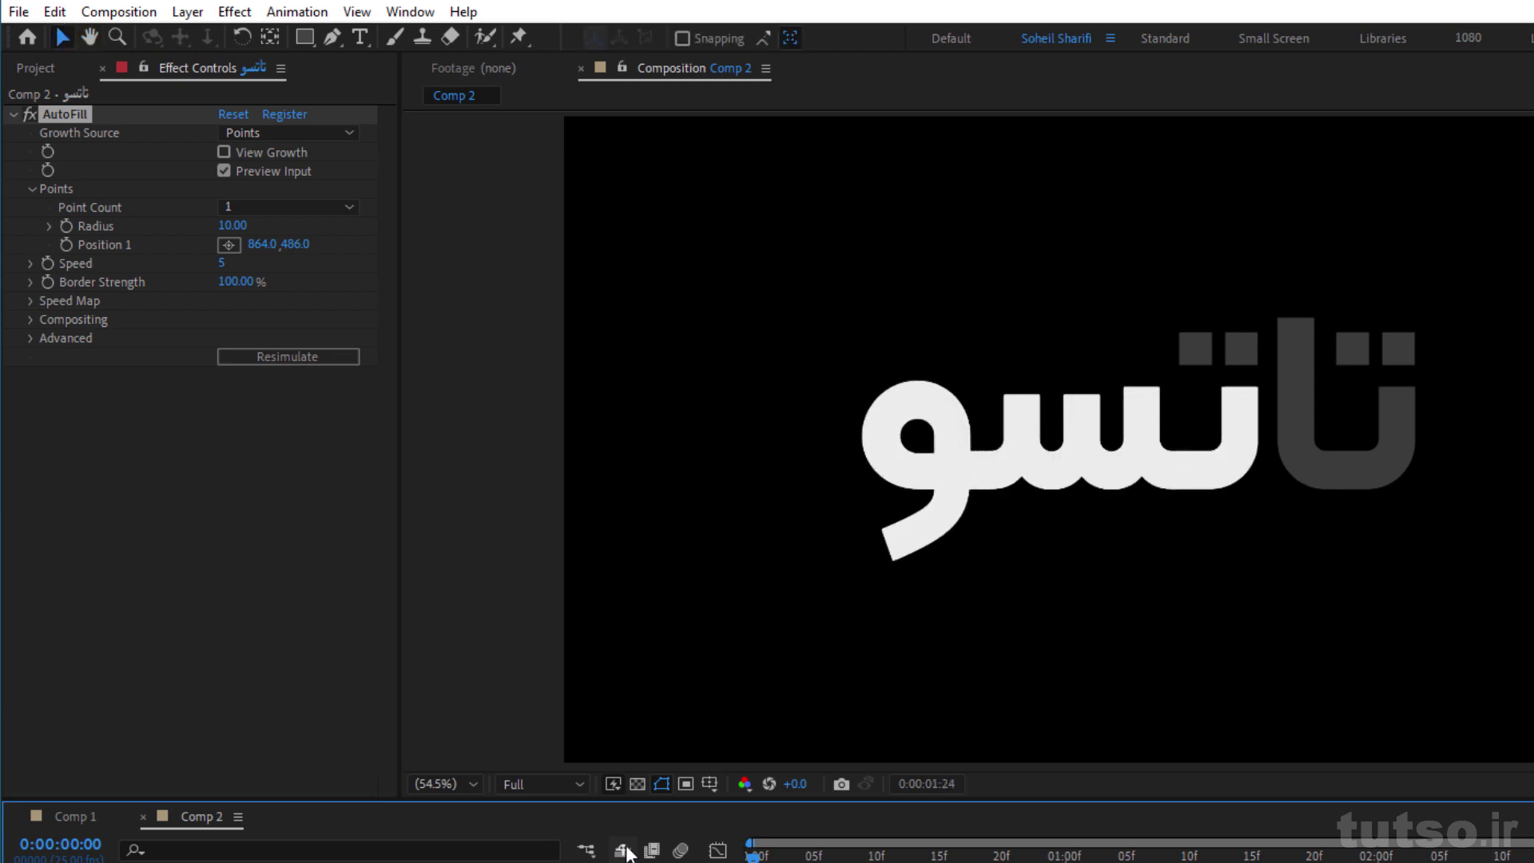
{"action": "key", "text": "Home"}
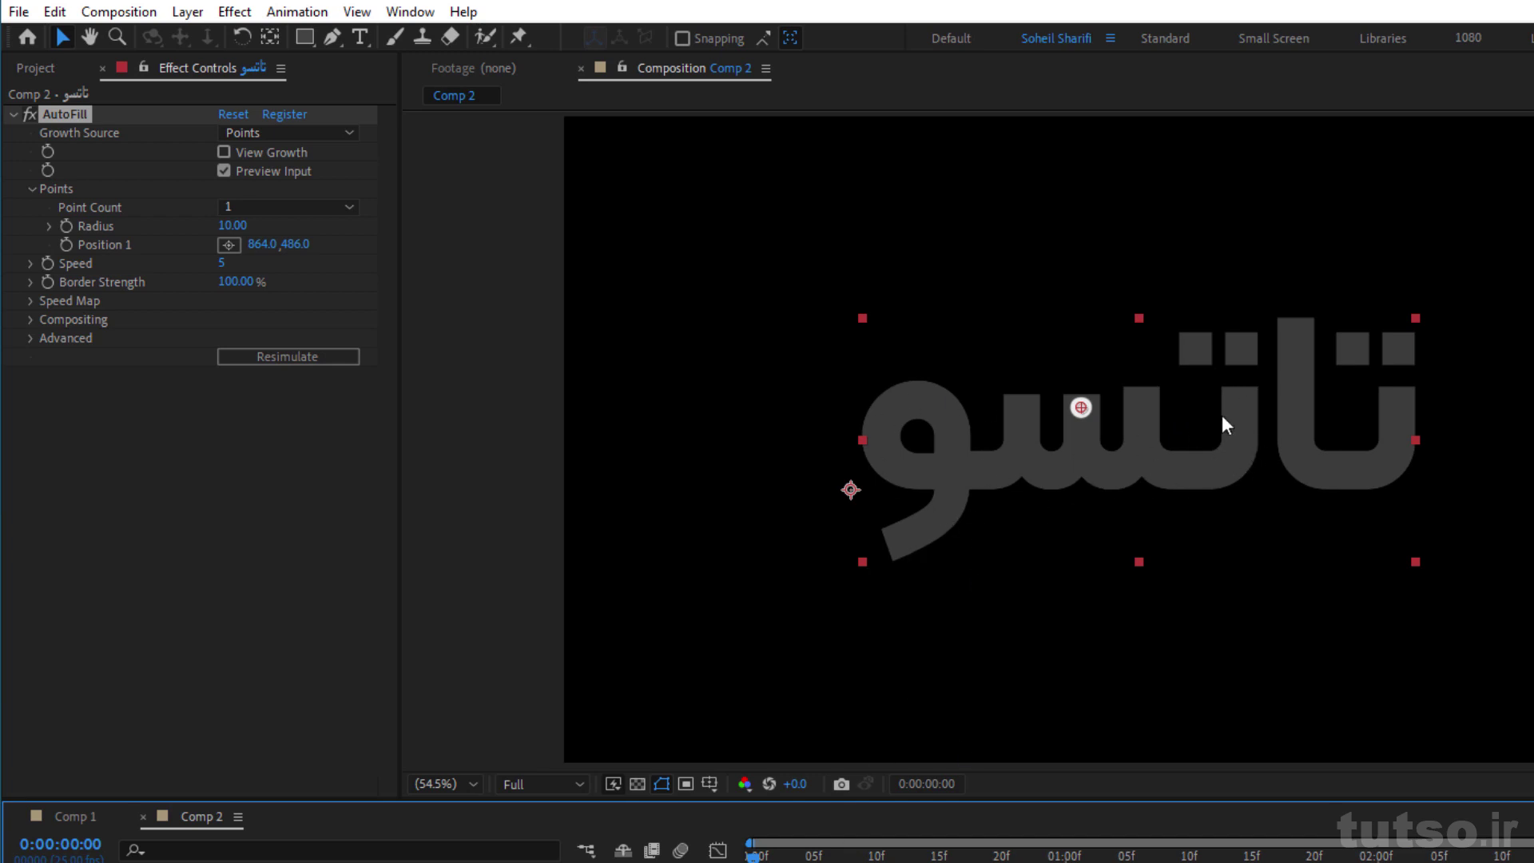
Step: Drag the AutoFill start point onto the dot above the text (1162.9, 357.6) and preview
{"action": "left_click", "coordinate": [1080, 408]}
{"action": "left_click_drag", "start_coordinate": [1081, 407], "coordinate": [1246, 397]}
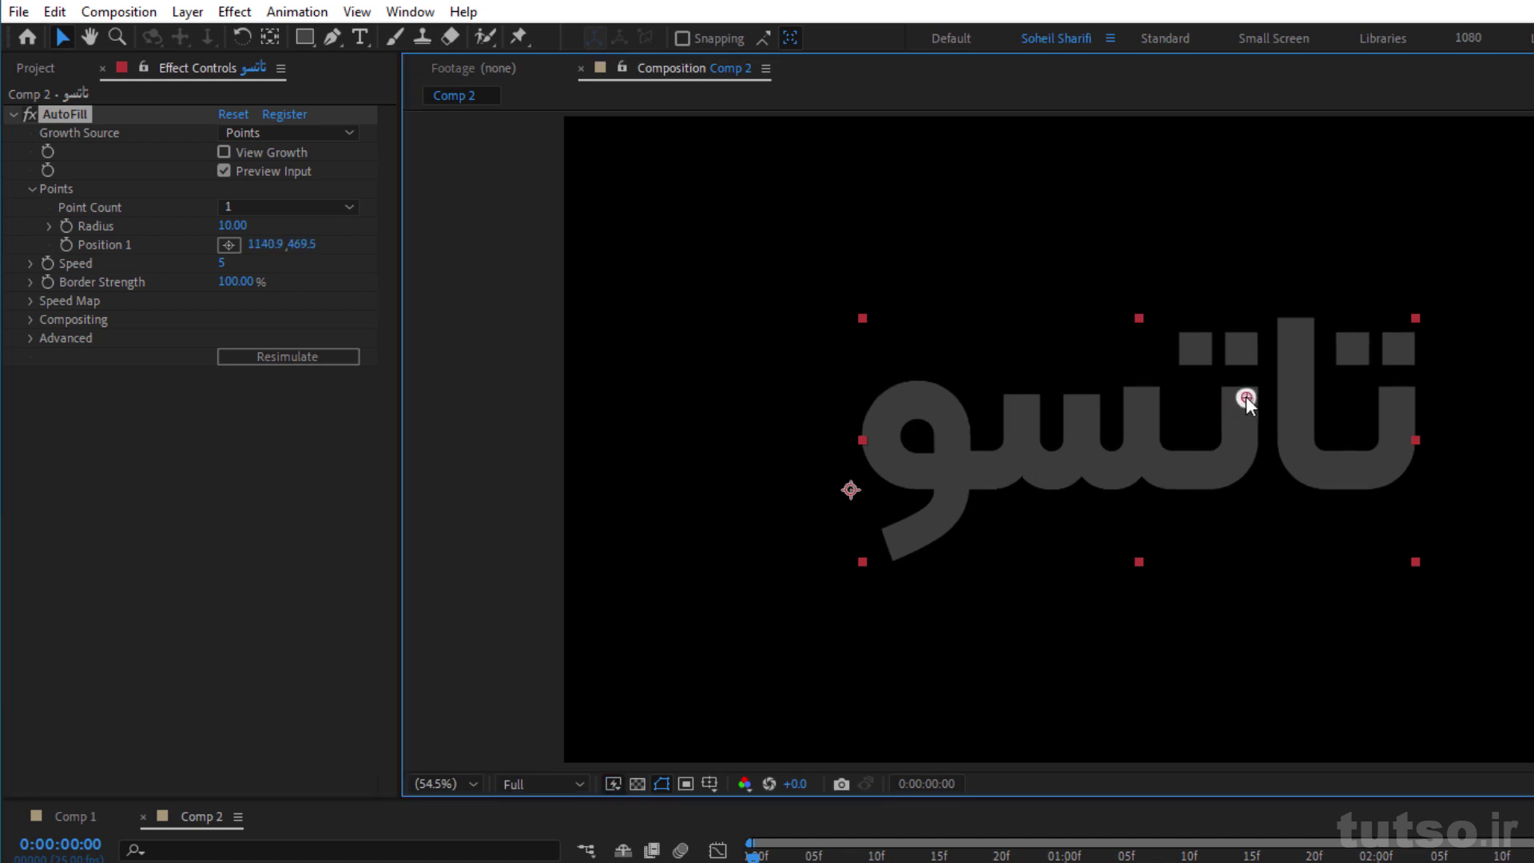
{"action": "key", "text": "space"}
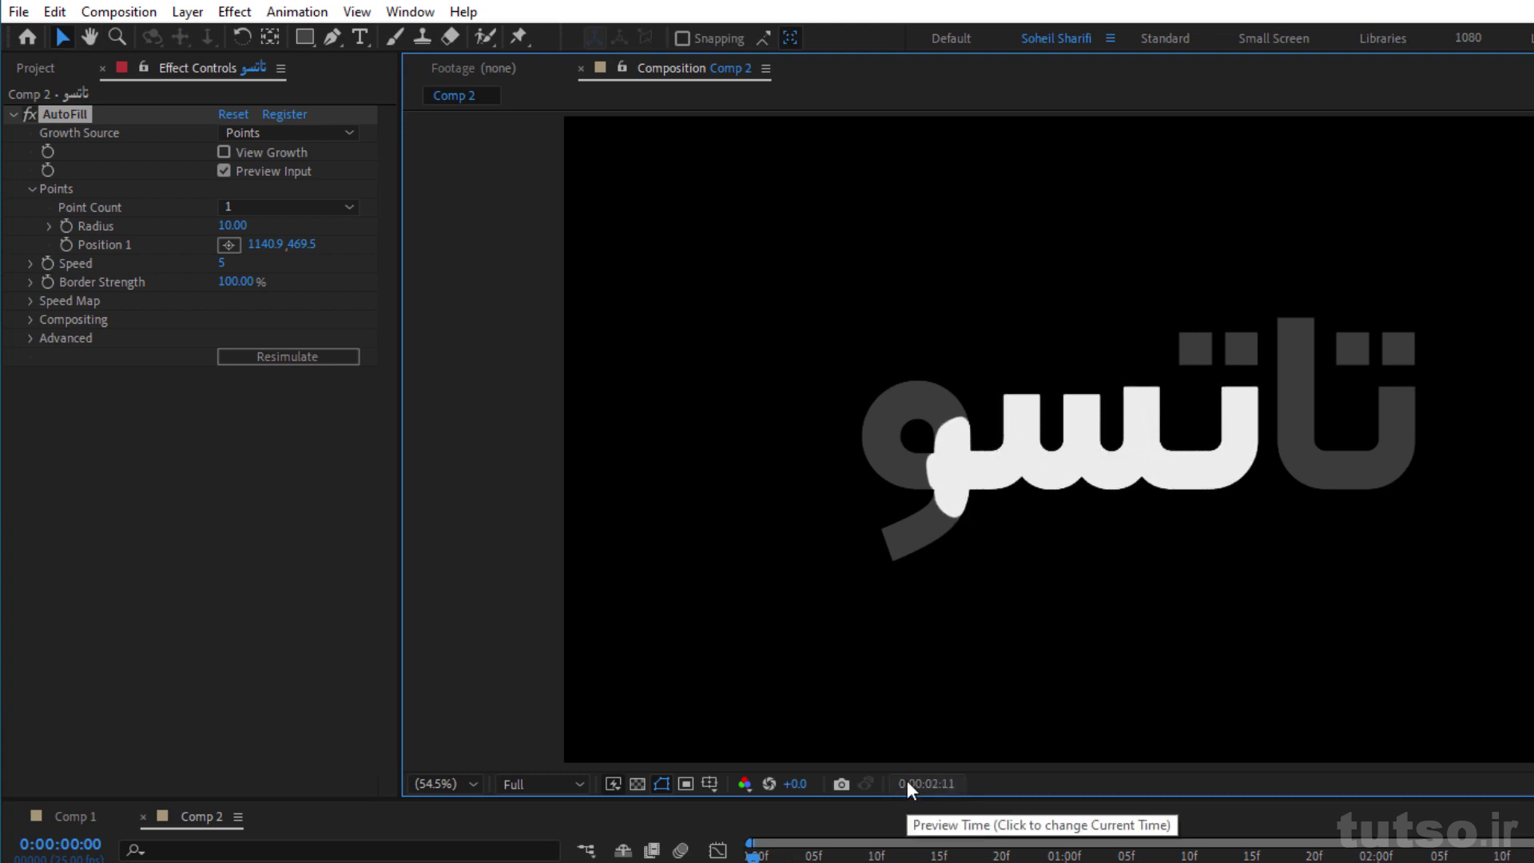
{"action": "key", "text": "space"}
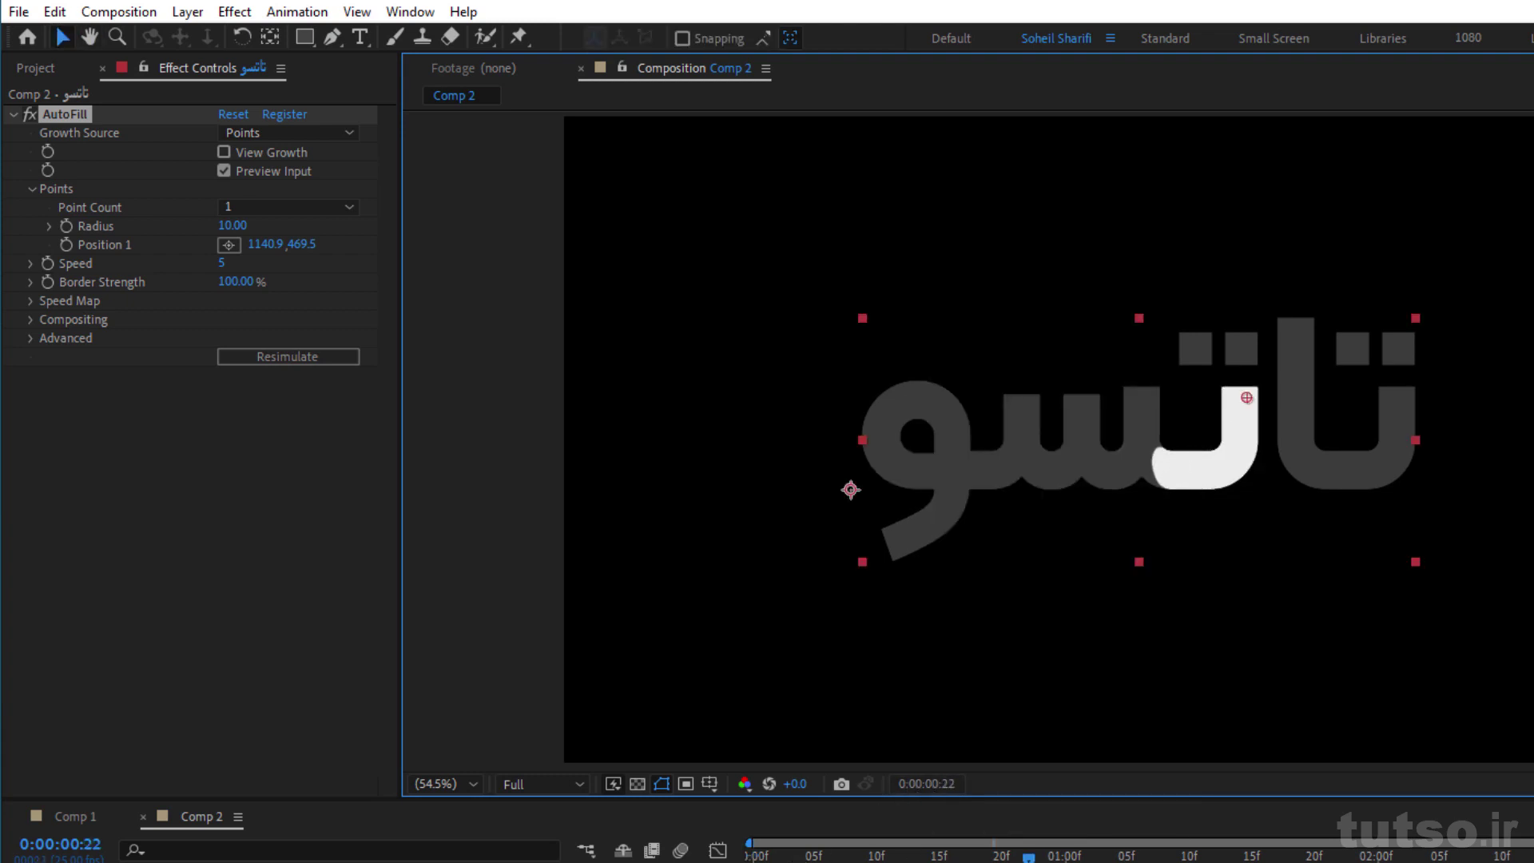
{"action": "left_click_drag", "start_coordinate": [1246, 398], "coordinate": [1263, 339]}
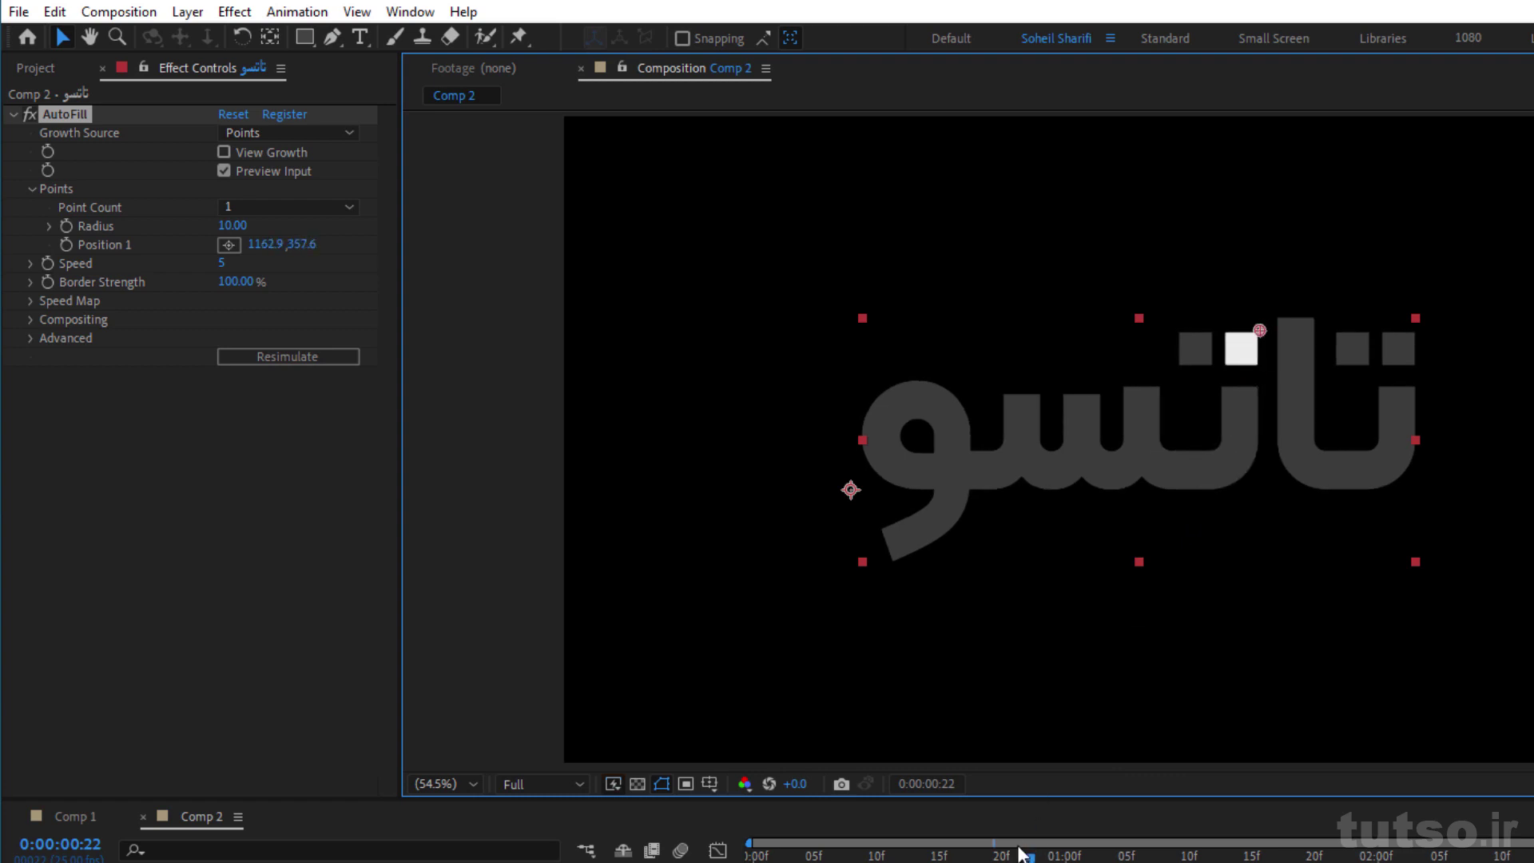
{"action": "left_click", "coordinate": [753, 853]}
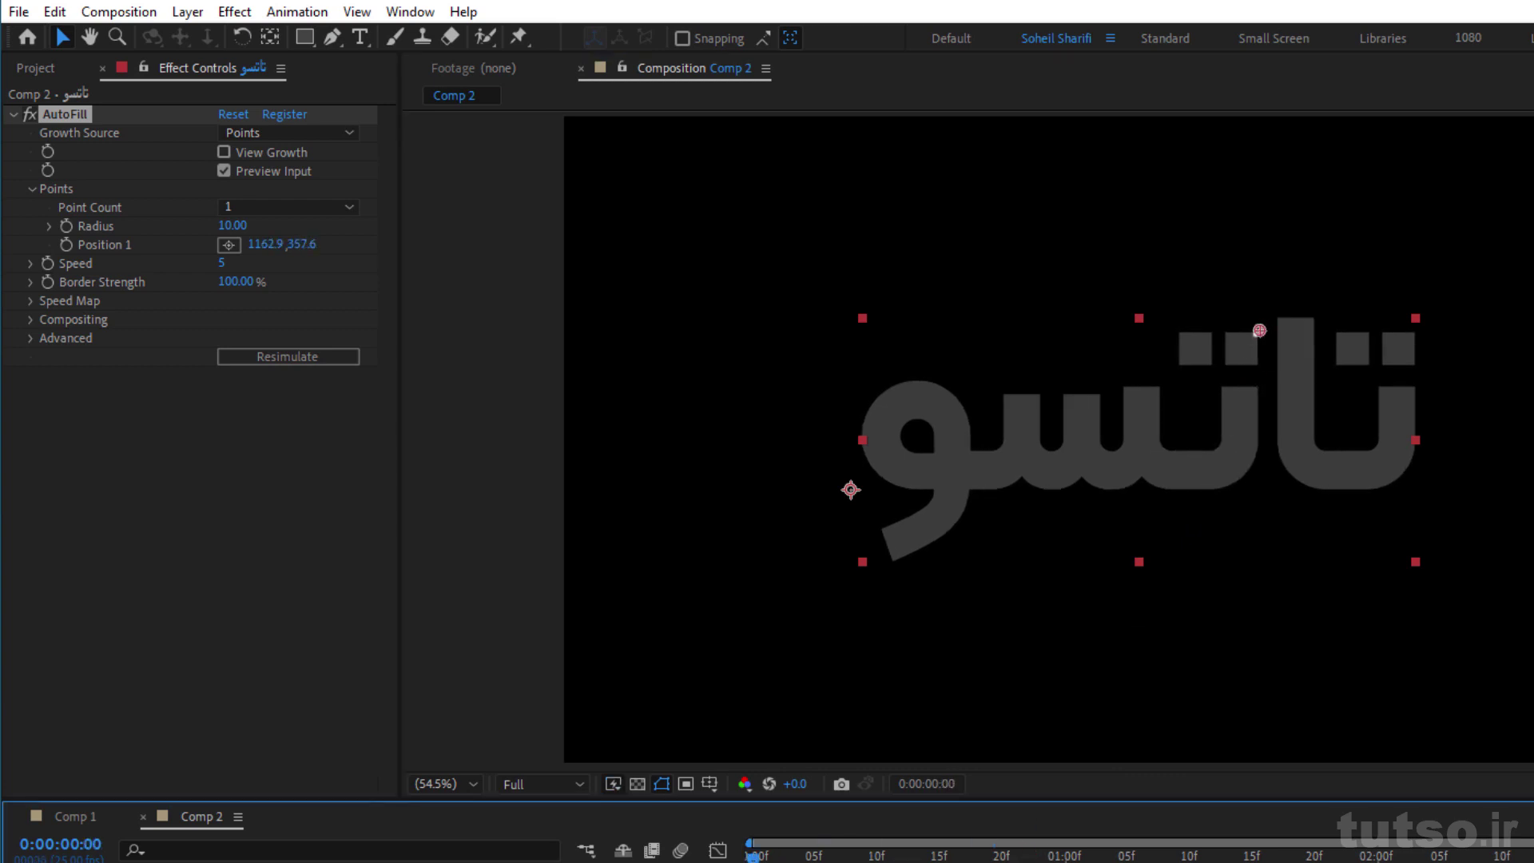
{"action": "key", "text": "space"}
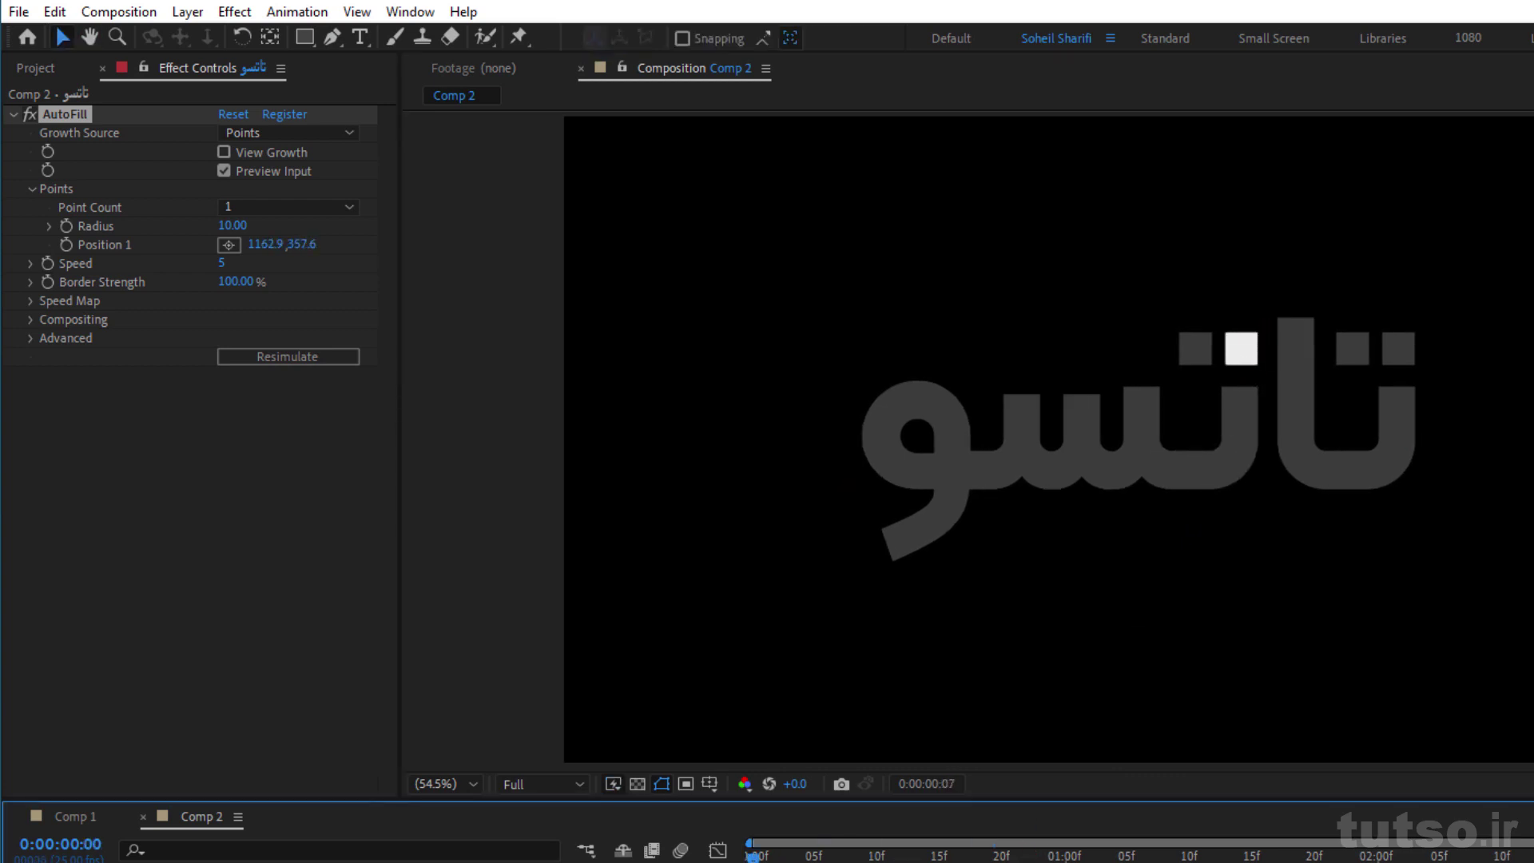
{"action": "key", "text": "space"}
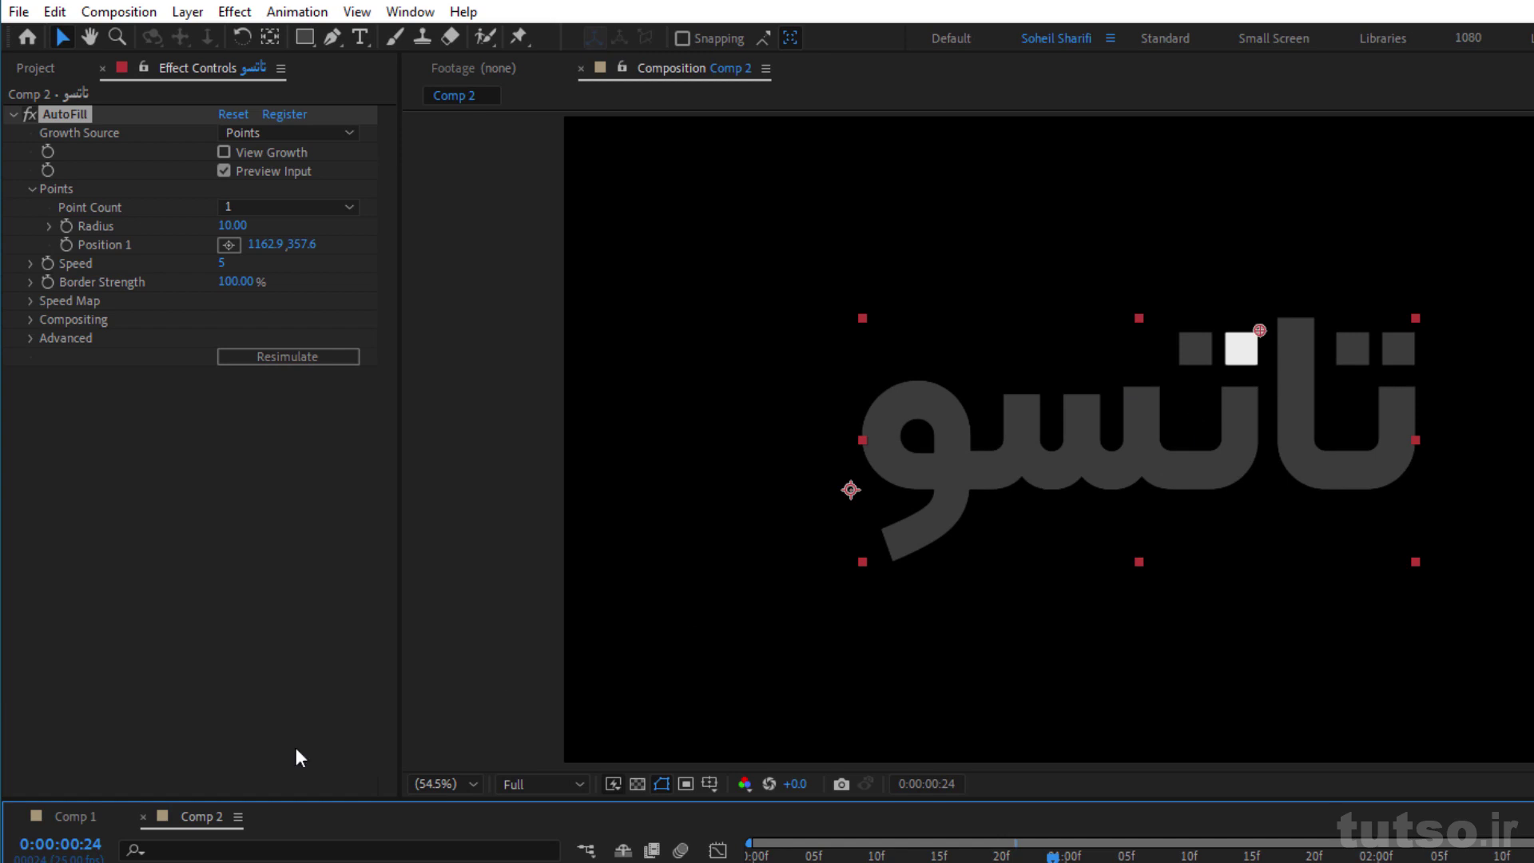
{"action": "left_click", "coordinate": [64, 816]}
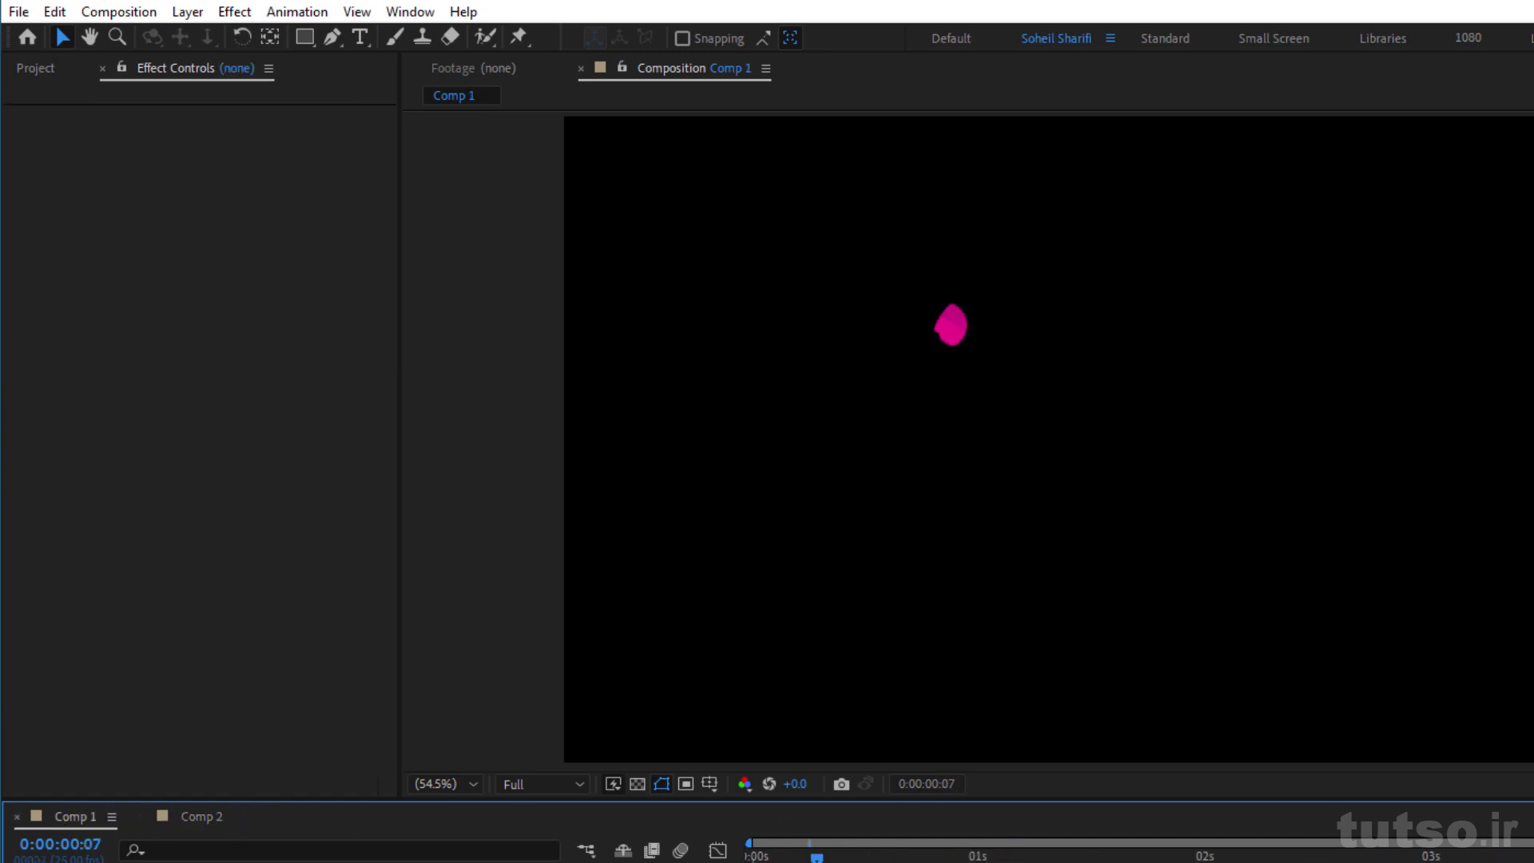
{"action": "left_click_drag", "start_coordinate": [778, 800], "coordinate": [1533, 787]}
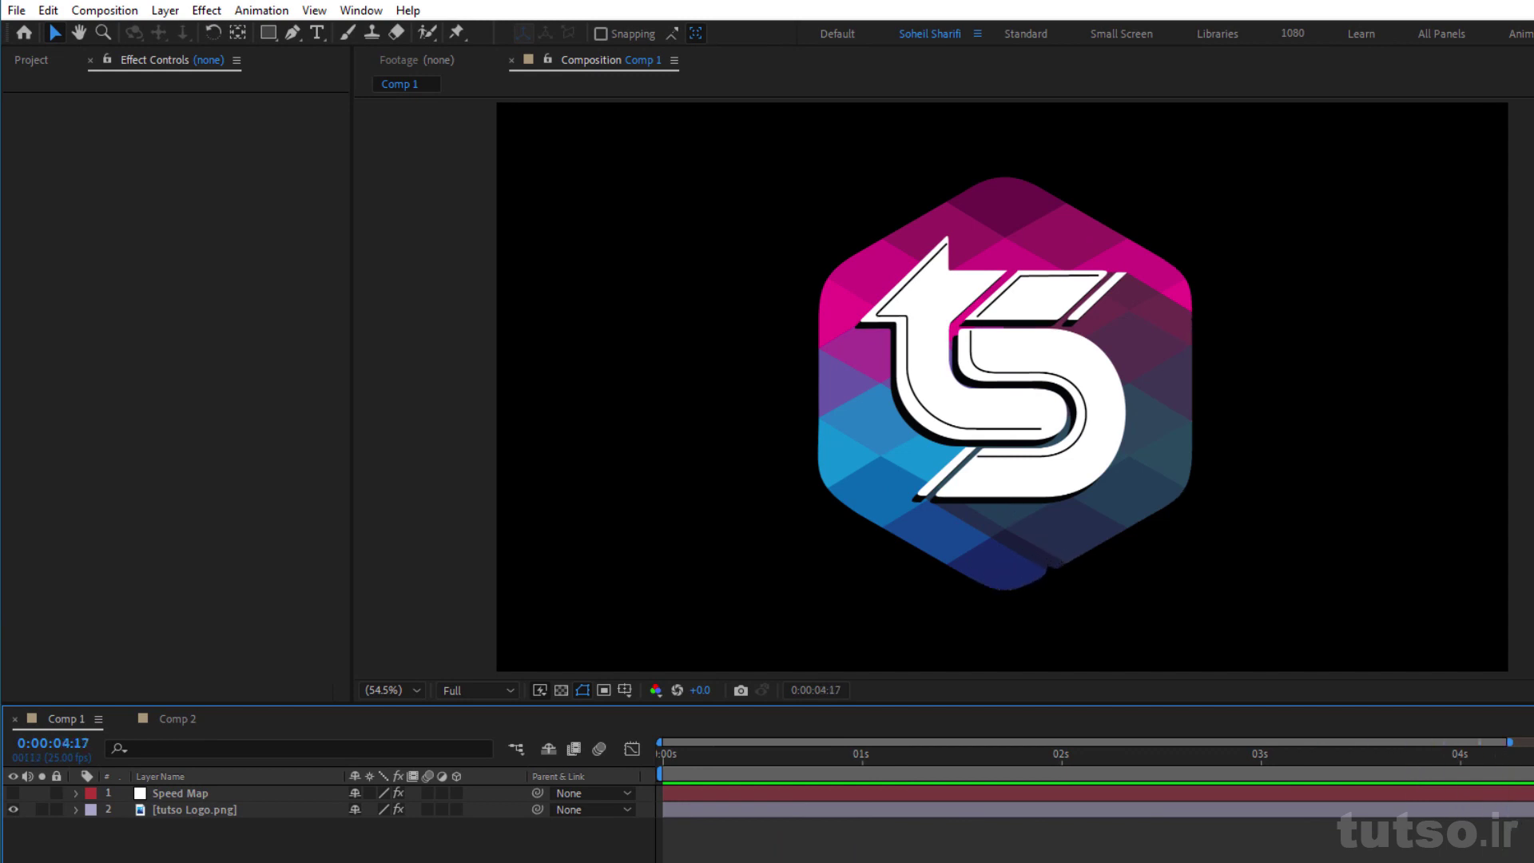
{"action": "left_click", "coordinate": [168, 718]}
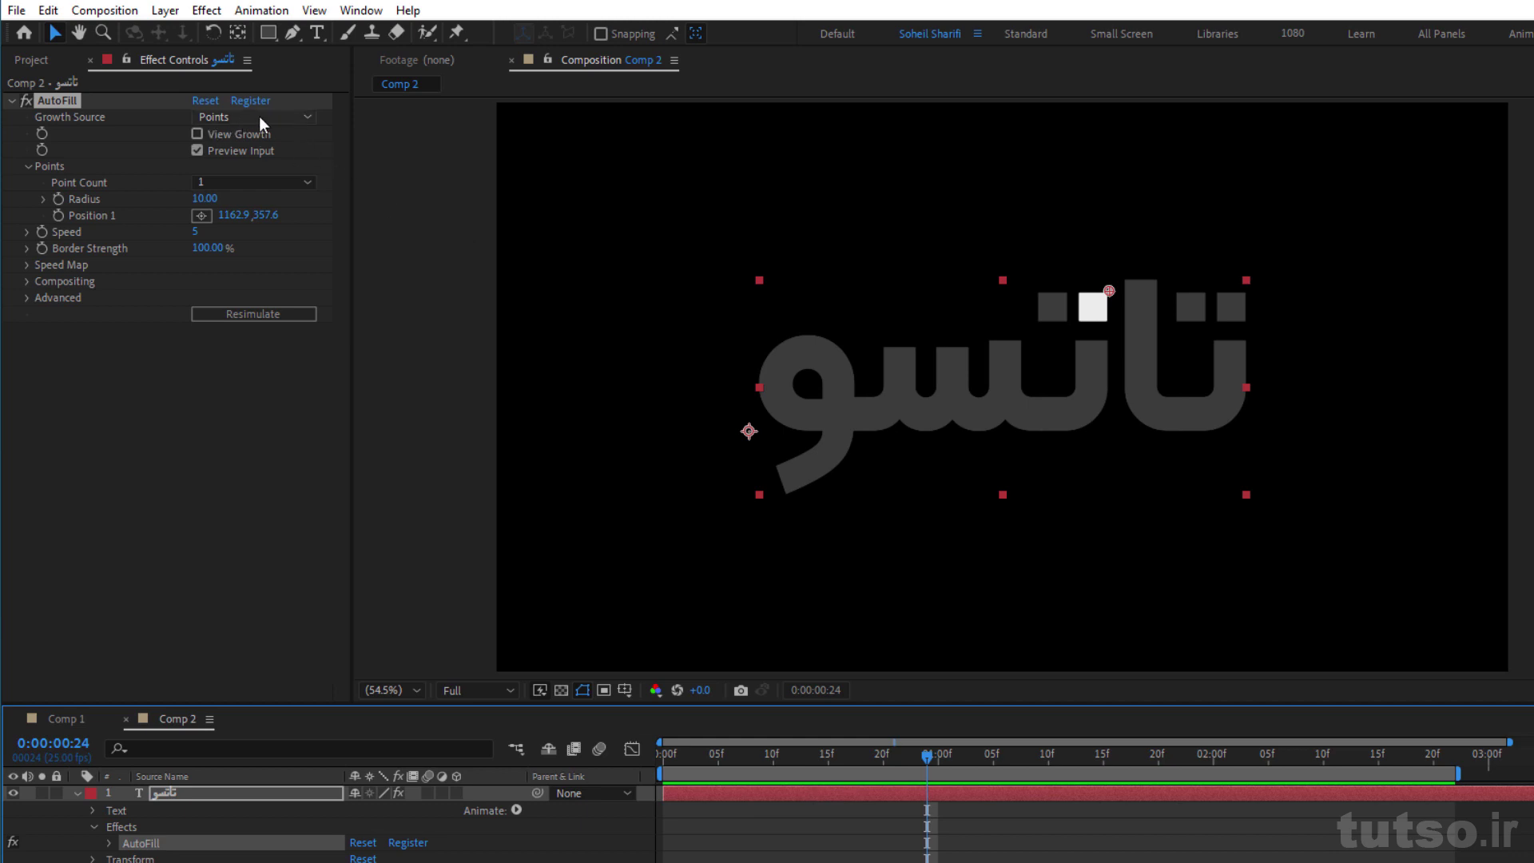
Step: Change AutoFill's Growth Source to Noise and scrub through the noise growth
{"action": "left_click", "coordinate": [249, 117]}
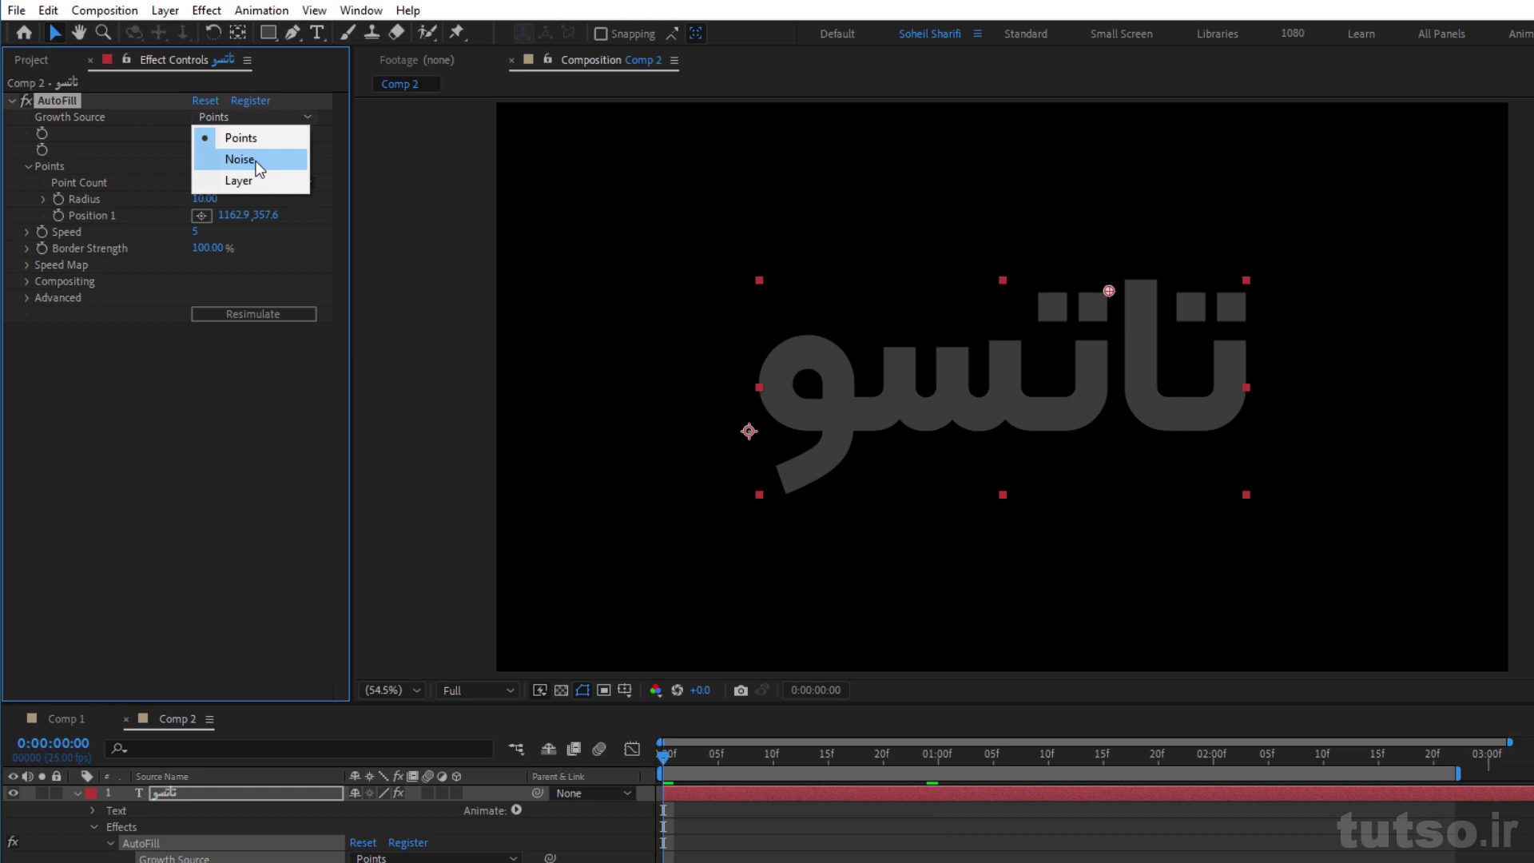
{"action": "left_click", "coordinate": [241, 159]}
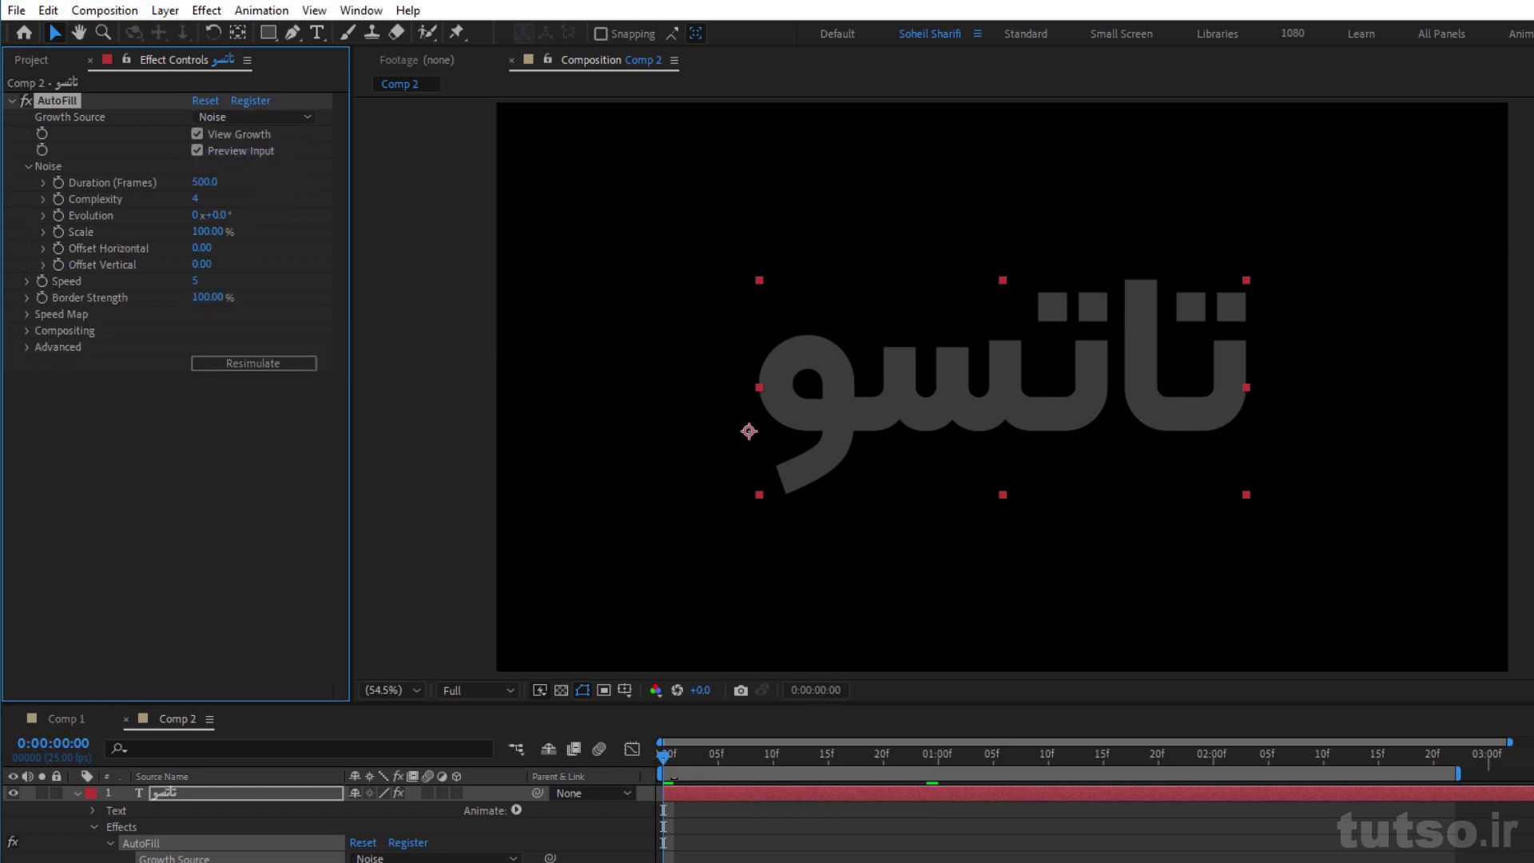
{"action": "left_click_drag", "start_coordinate": [687, 759], "coordinate": [1202, 754]}
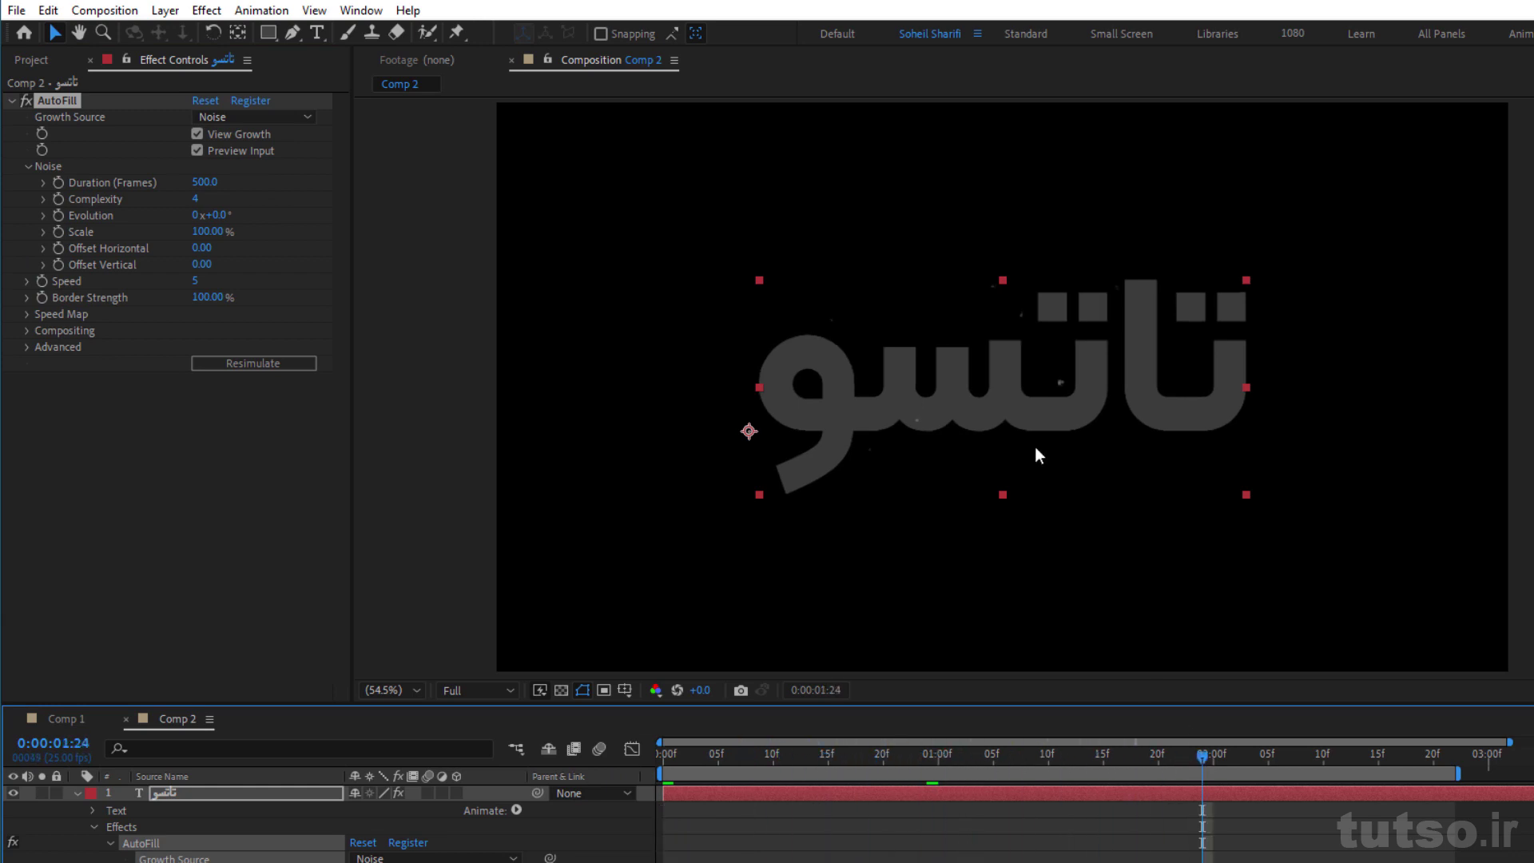
{"action": "key", "text": "minus"}
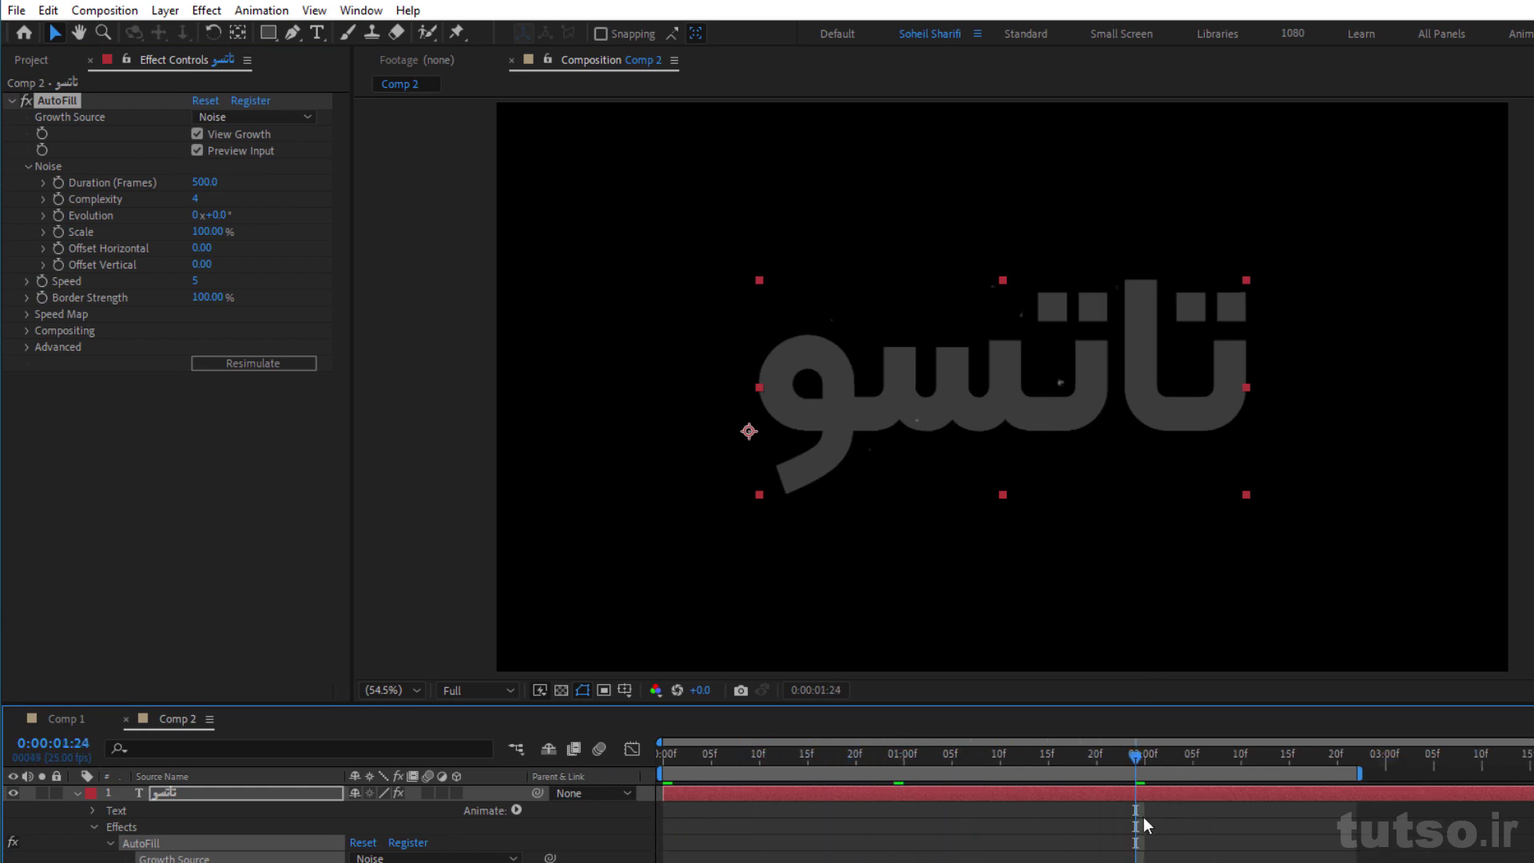
Step: Set the noise Duration (Frames) to 100 and scrub to view the pattern
{"action": "left_click", "coordinate": [204, 183]}
{"action": "type", "text": "100"}
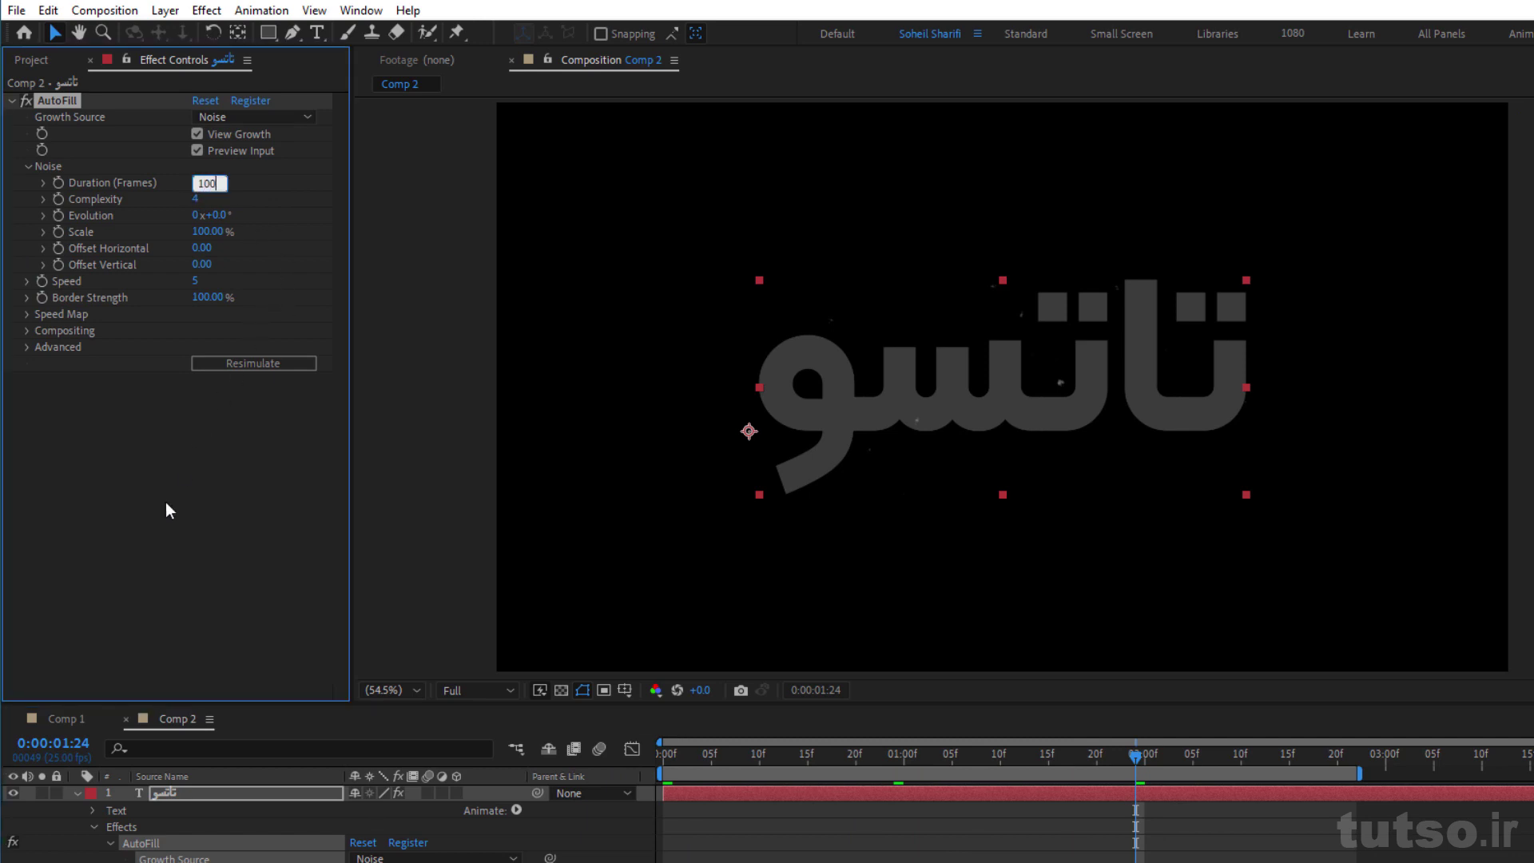
{"action": "key", "text": "Return"}
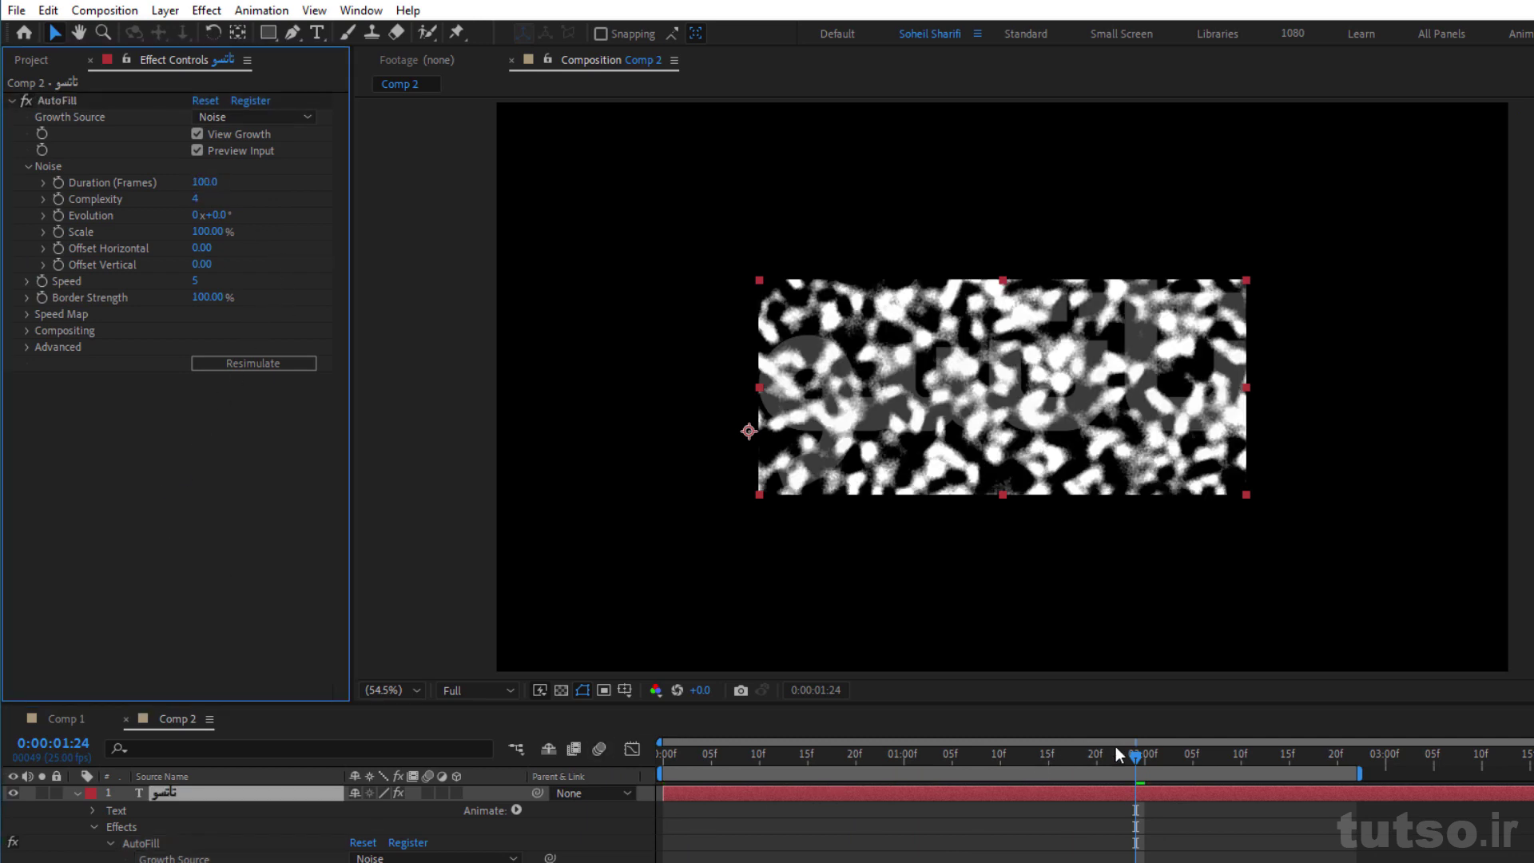
{"action": "mouse_move", "coordinate": [1115, 749]}
{"action": "left_mouse_down"}
{"action": "mouse_move", "coordinate": [989, 757]}
{"action": "mouse_move", "coordinate": [1315, 760]}
{"action": "mouse_move", "coordinate": [1280, 750]}
{"action": "mouse_move", "coordinate": [1301, 742]}
{"action": "mouse_move", "coordinate": [835, 754]}
{"action": "left_mouse_up"}
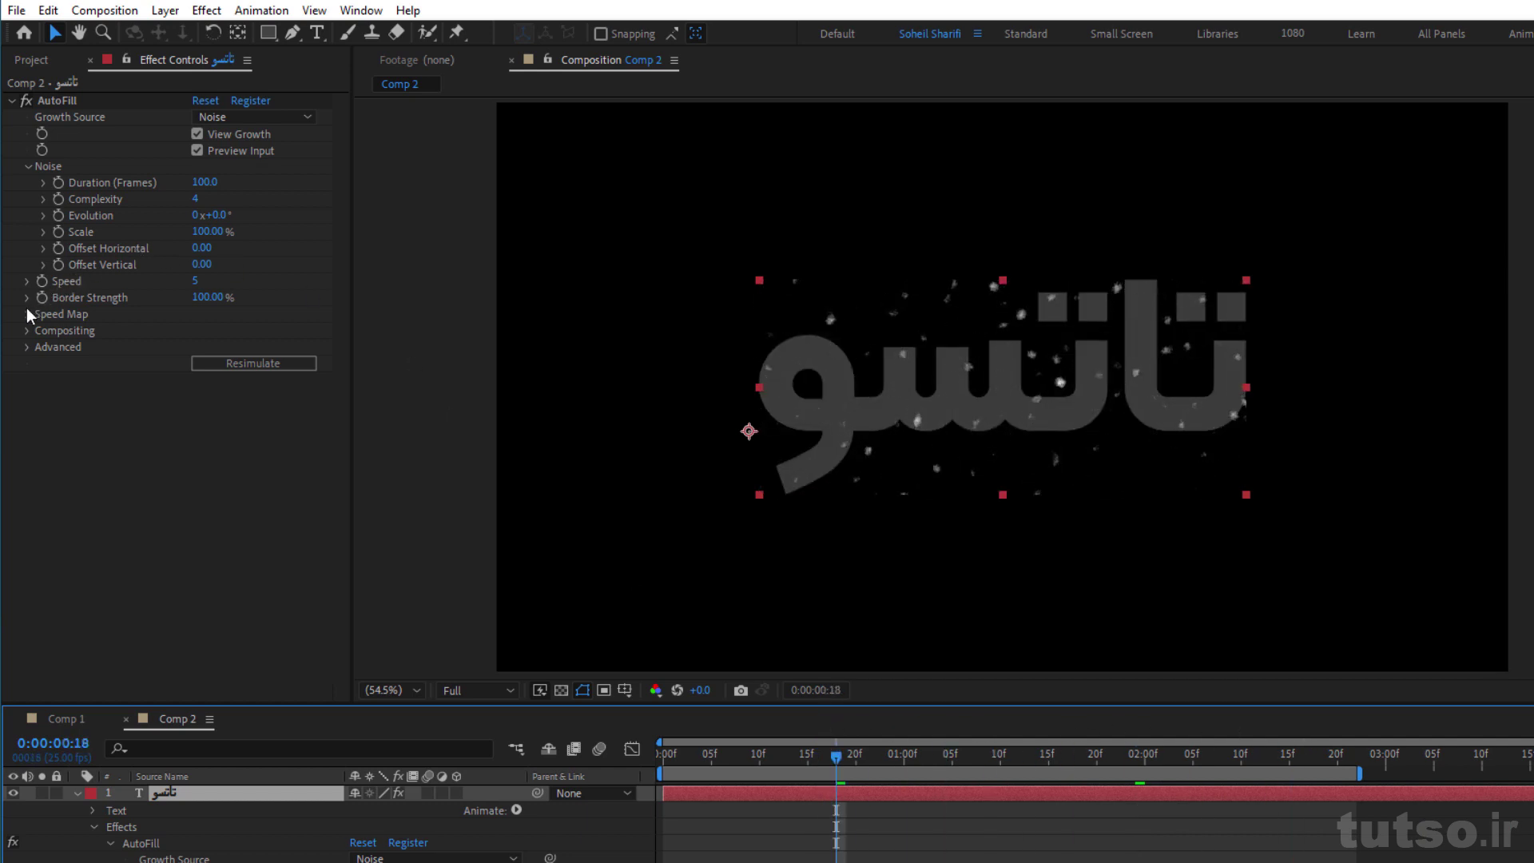
Step: Turn off View Growth and Preview Input, then preview the text growing in
{"action": "left_click", "coordinate": [196, 134]}
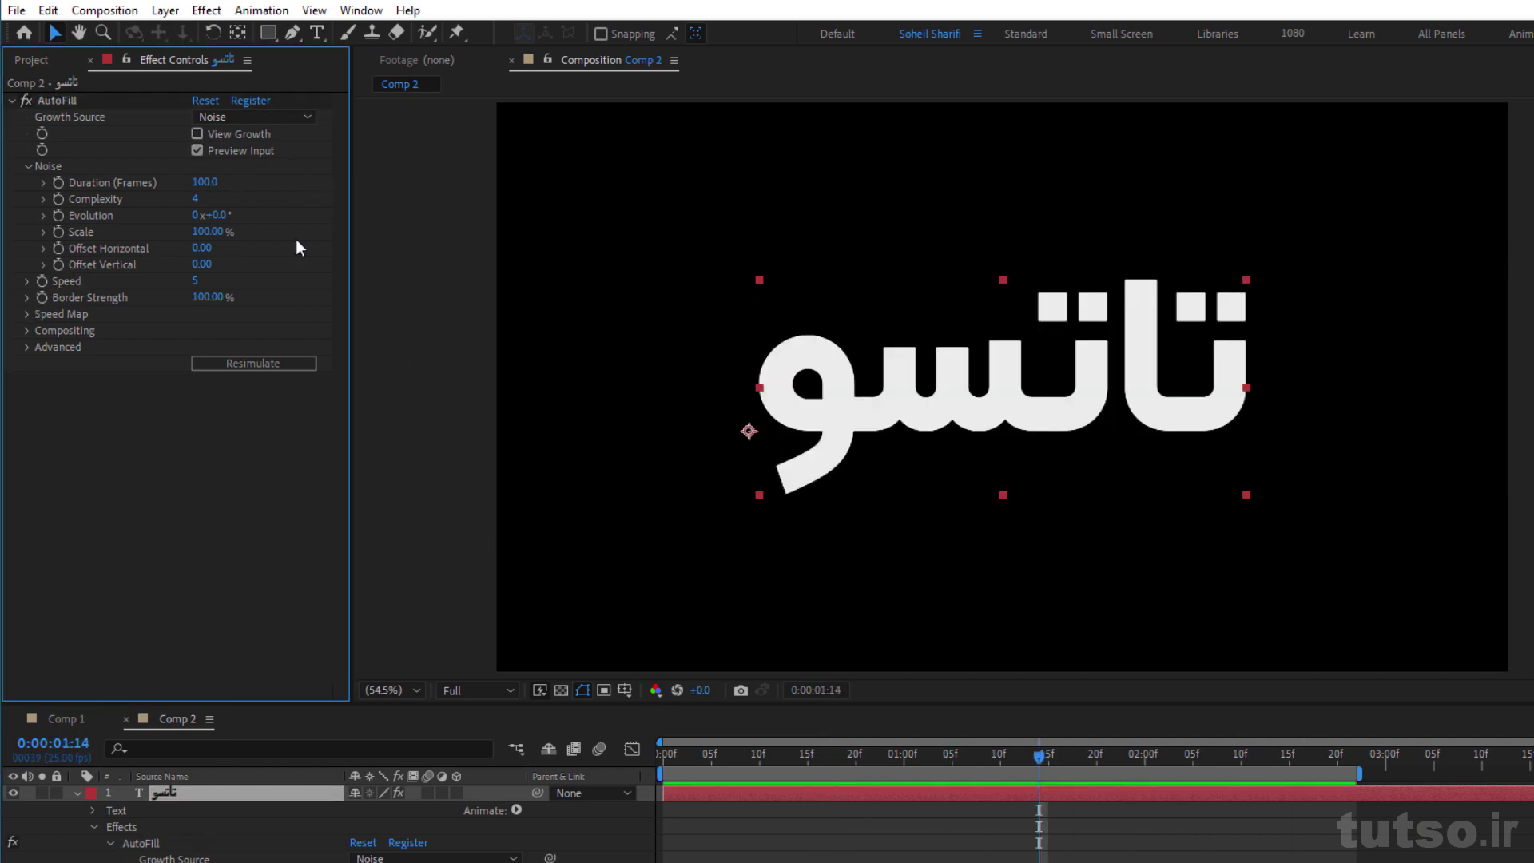
{"action": "left_click", "coordinate": [197, 150]}
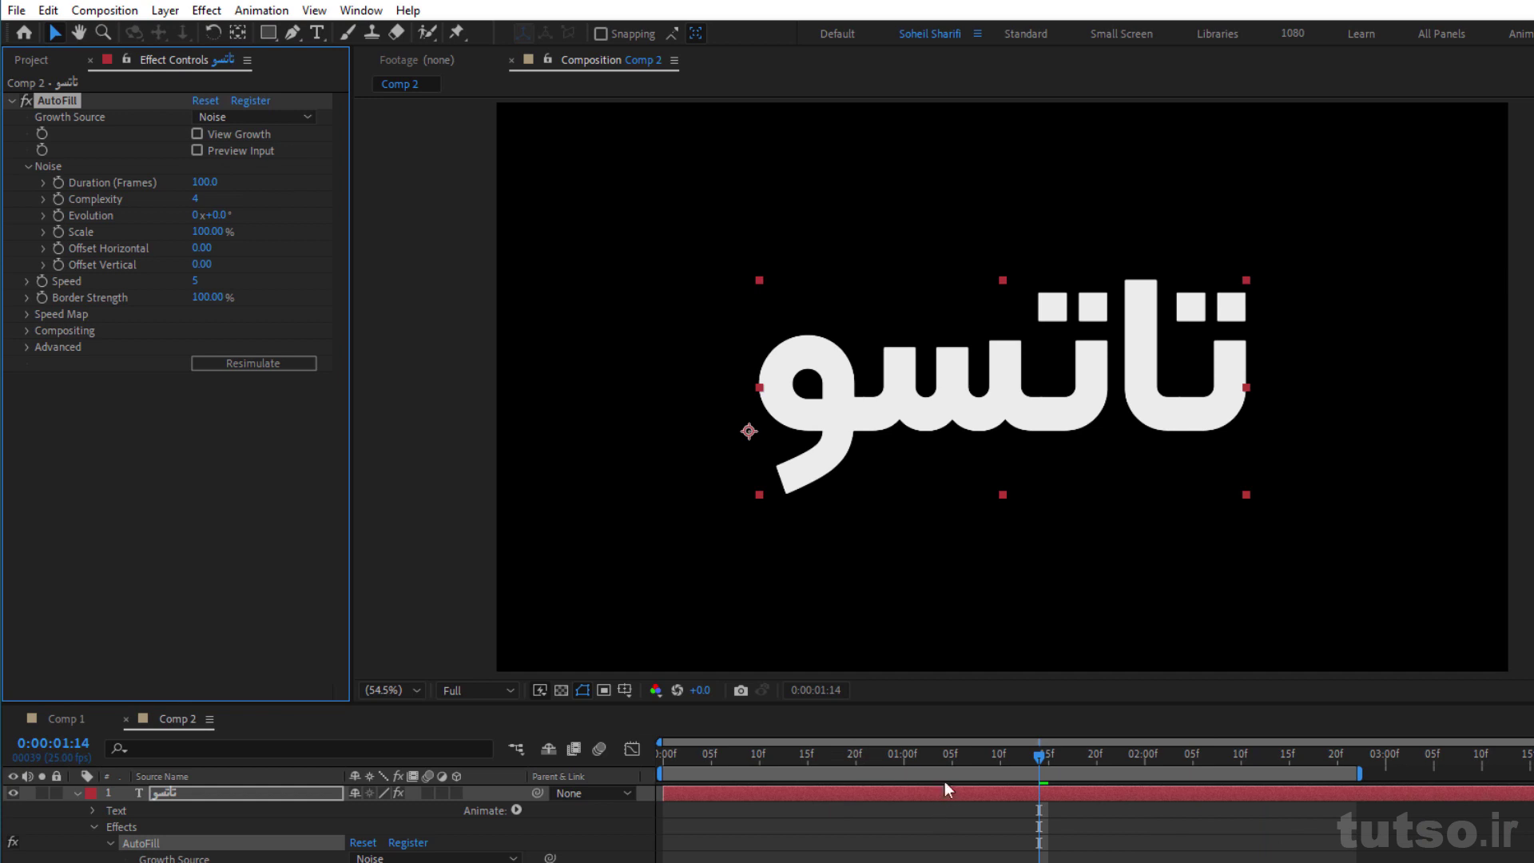
{"action": "left_click_drag", "start_coordinate": [955, 760], "coordinate": [655, 777]}
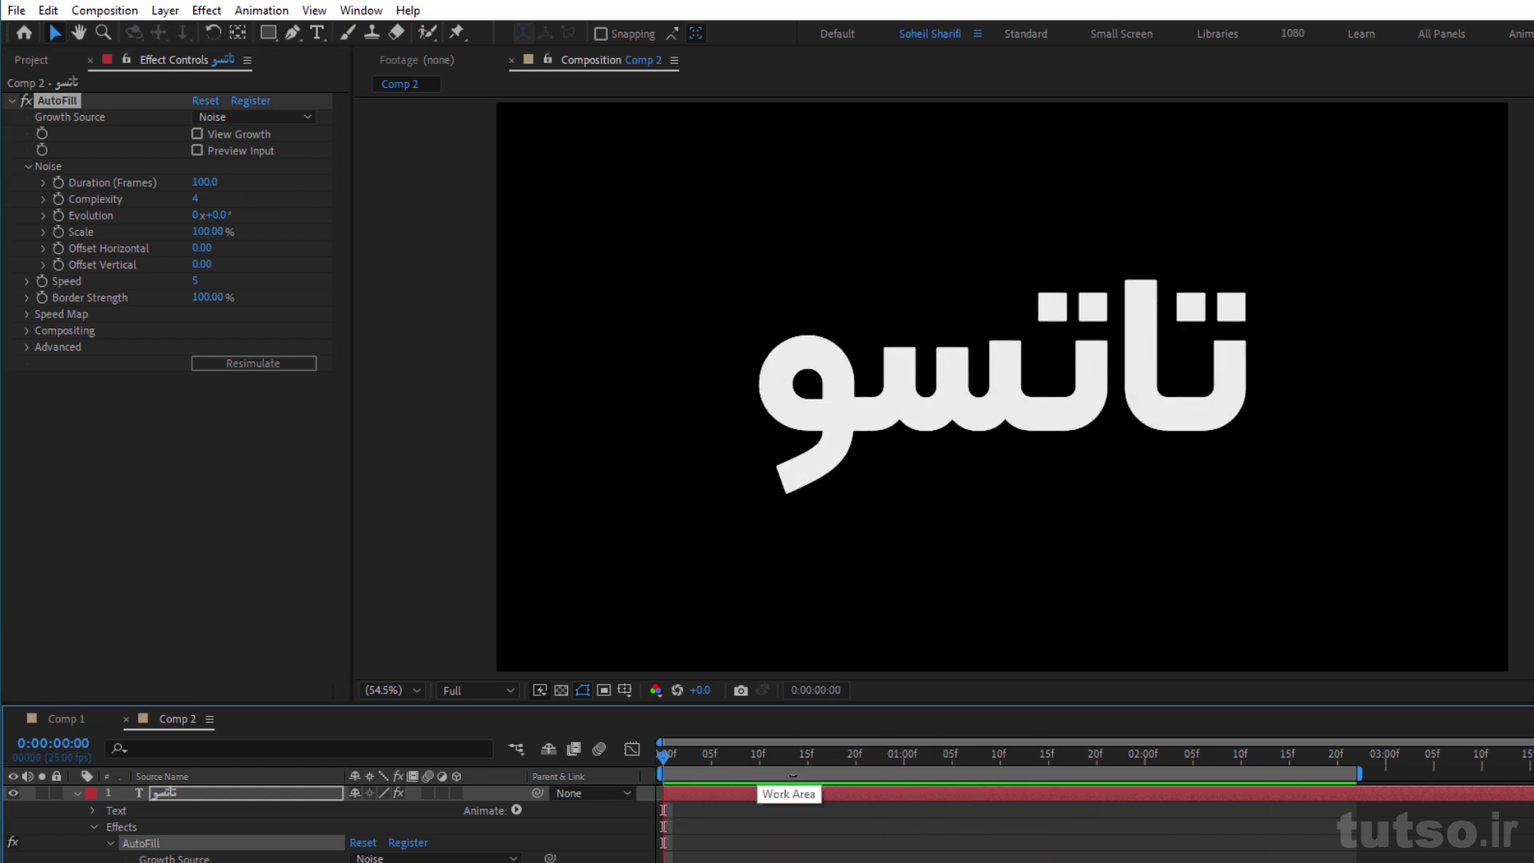
{"action": "key", "text": "space"}
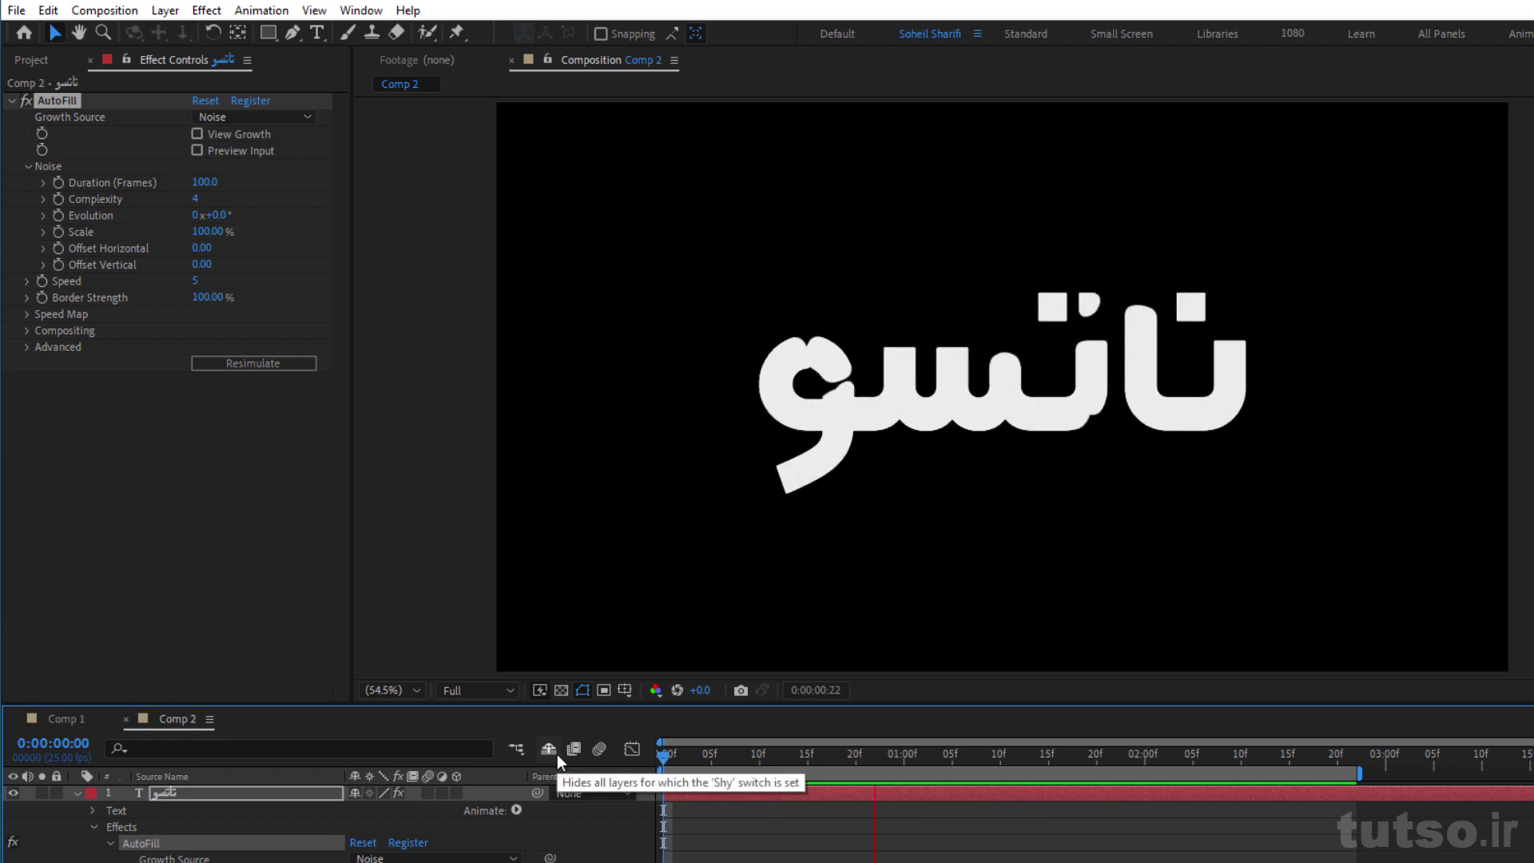
{"action": "key", "text": "space"}
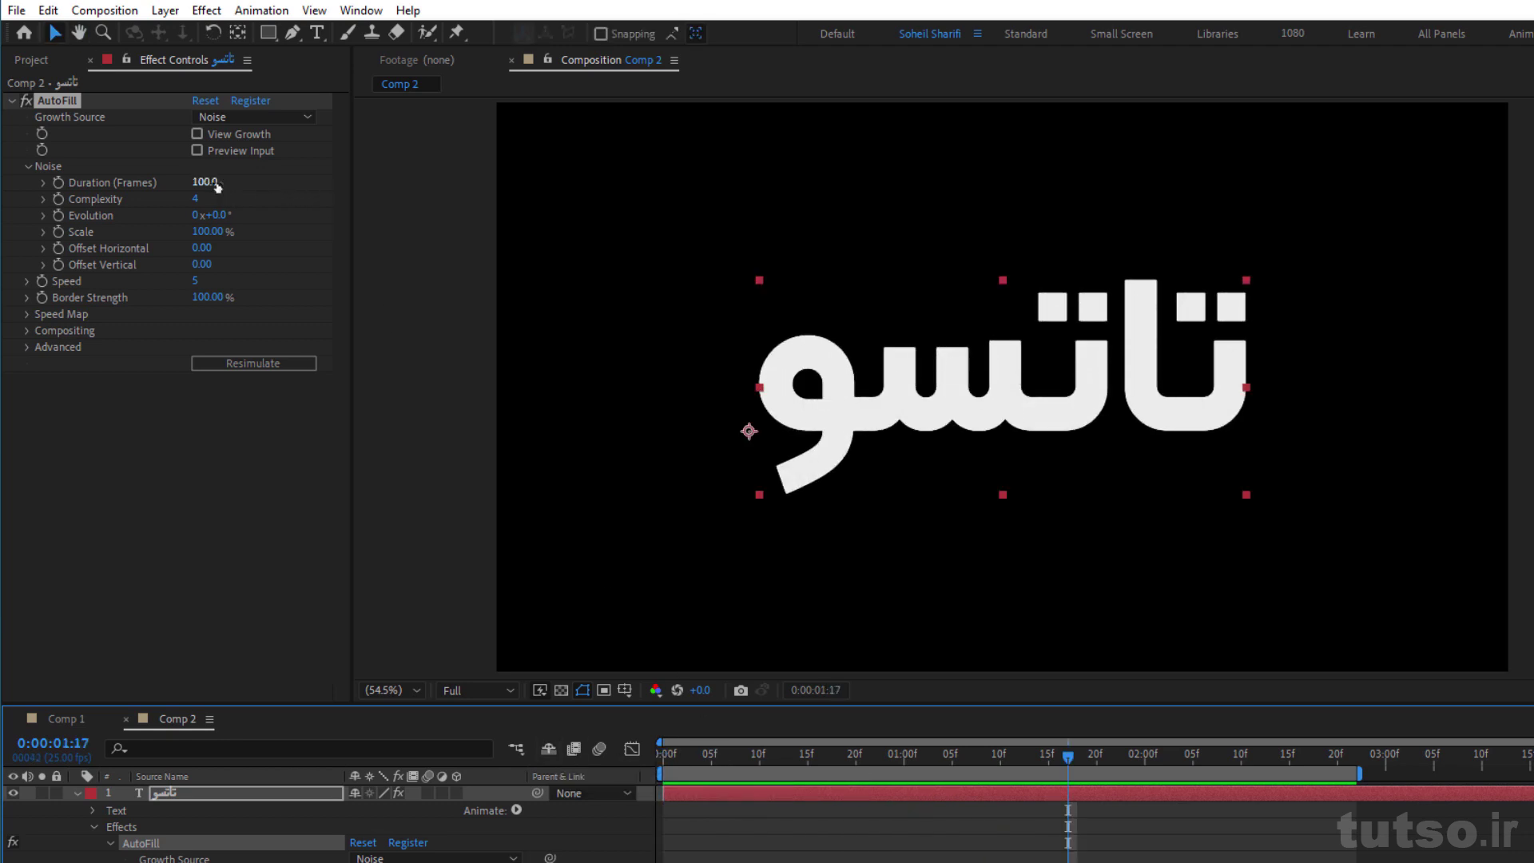
Step: Set the noise Duration (Frames) to 150 and return to Comp 1
{"action": "left_click", "coordinate": [204, 183]}
{"action": "type", "text": "150"}
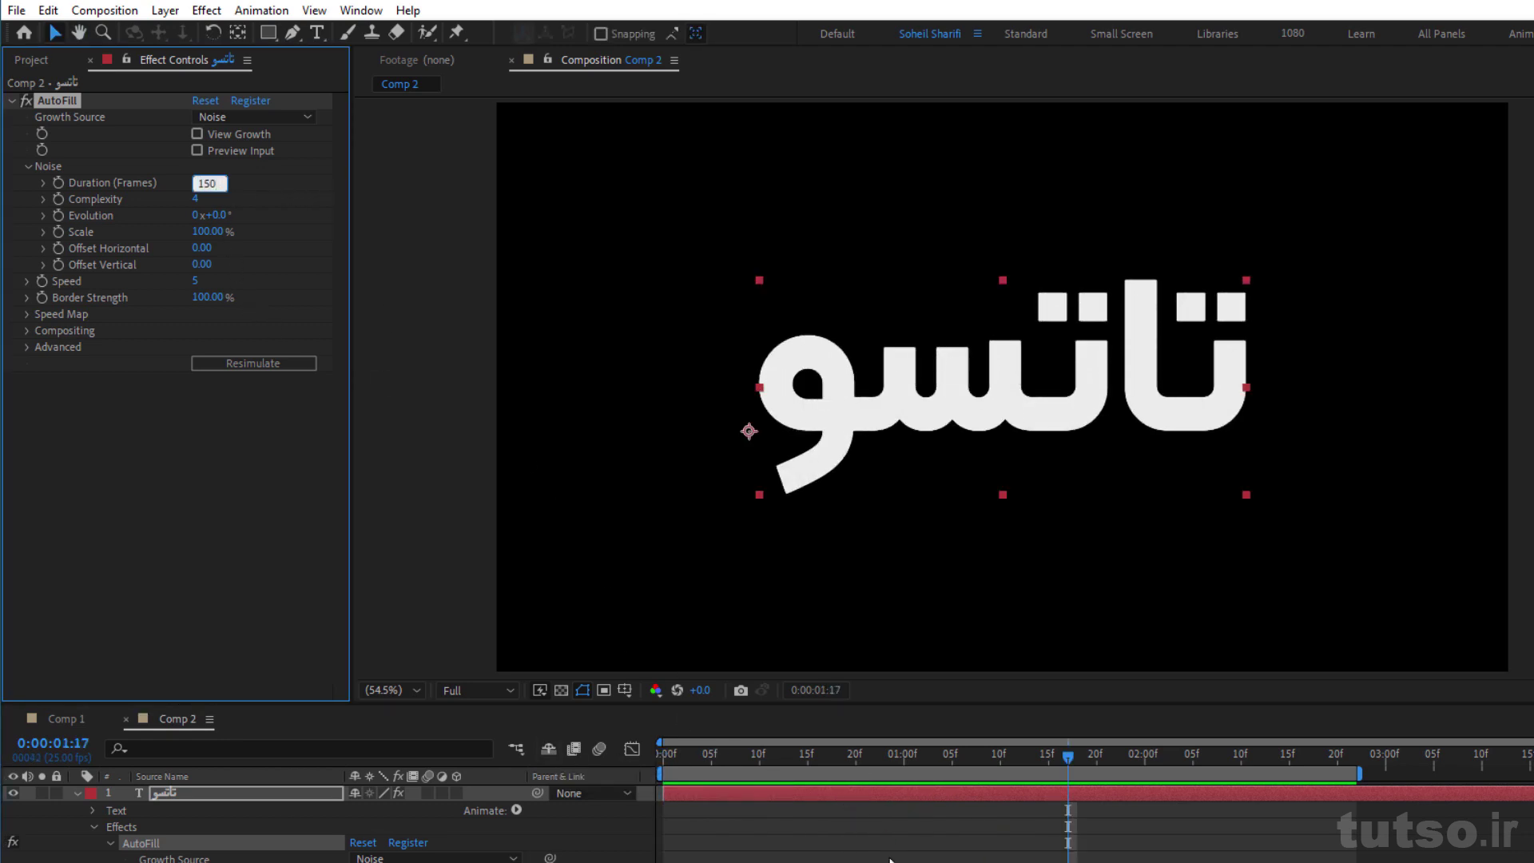
{"action": "left_click", "coordinate": [889, 859]}
{"action": "key", "text": "Home"}
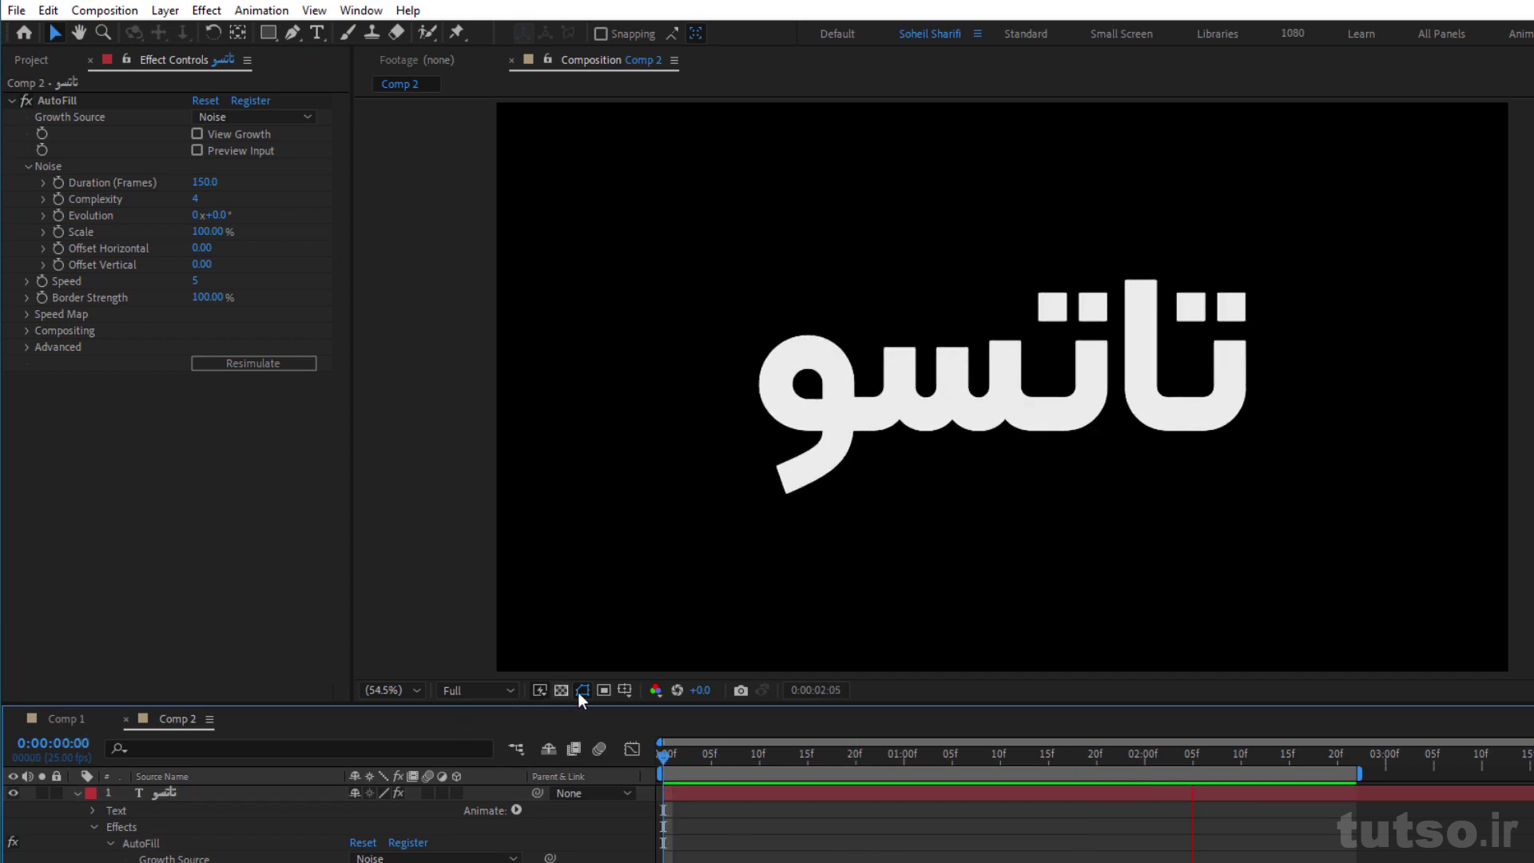
{"action": "left_click", "coordinate": [61, 719]}
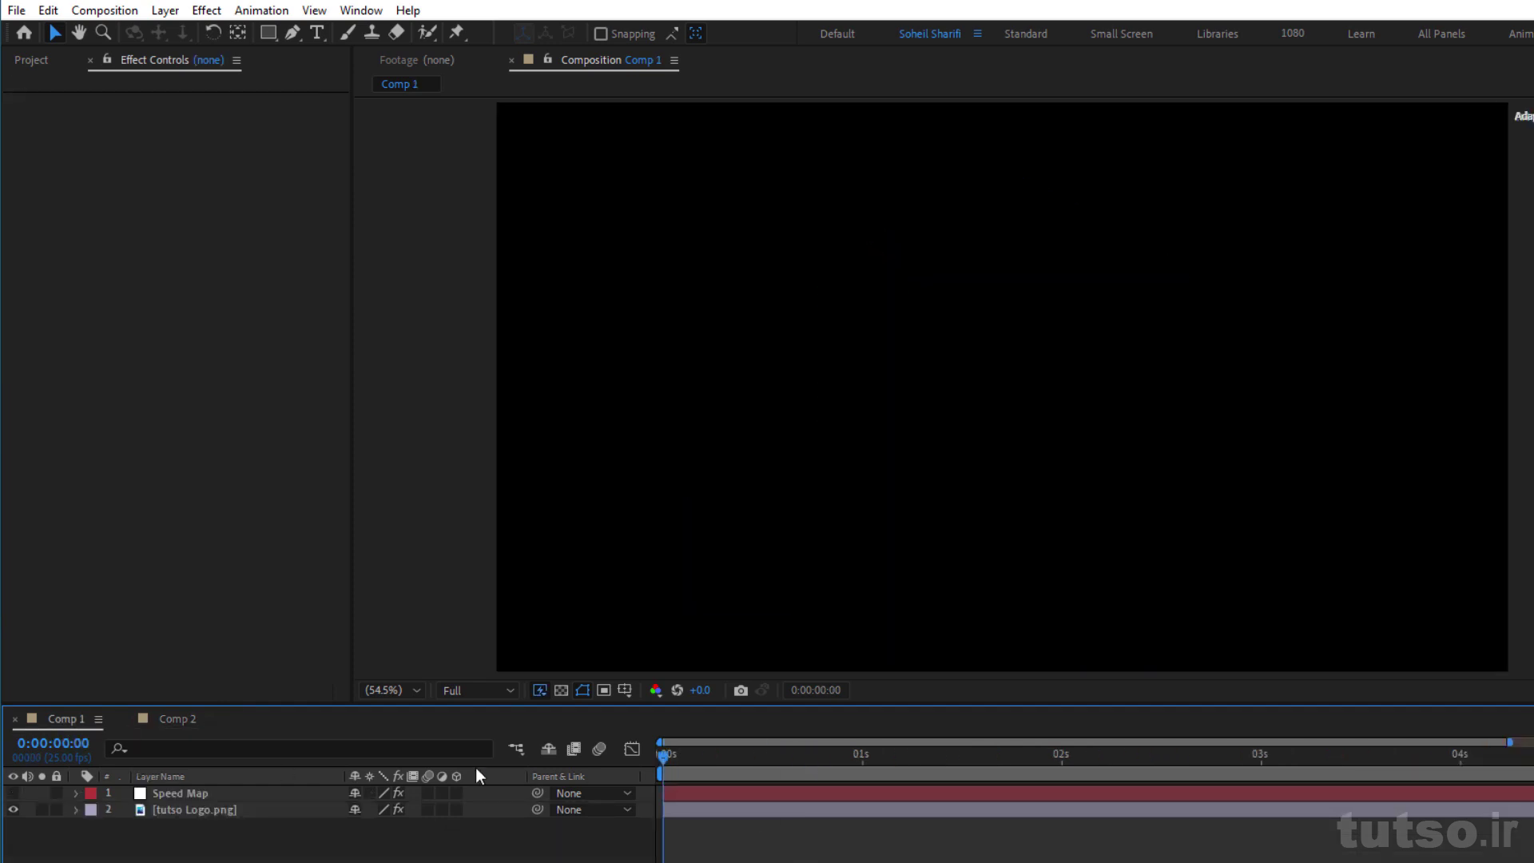
Step: On tutso Logo.png, enable Preview Input and View Growth, then move the growth point to 167.1, 168.6
{"action": "left_click", "coordinate": [220, 812]}
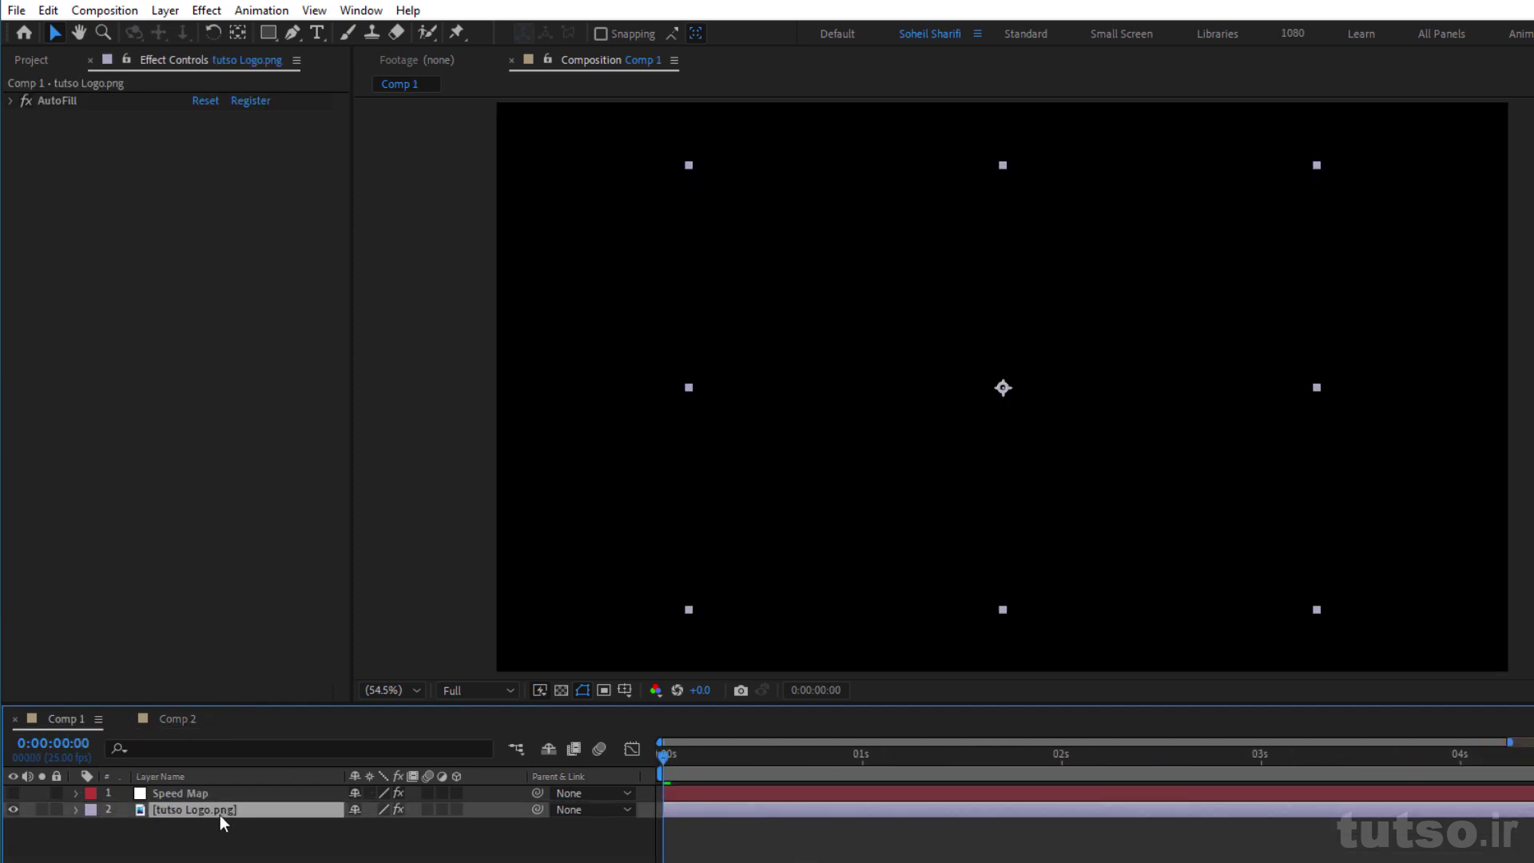
{"action": "left_click", "coordinate": [11, 101]}
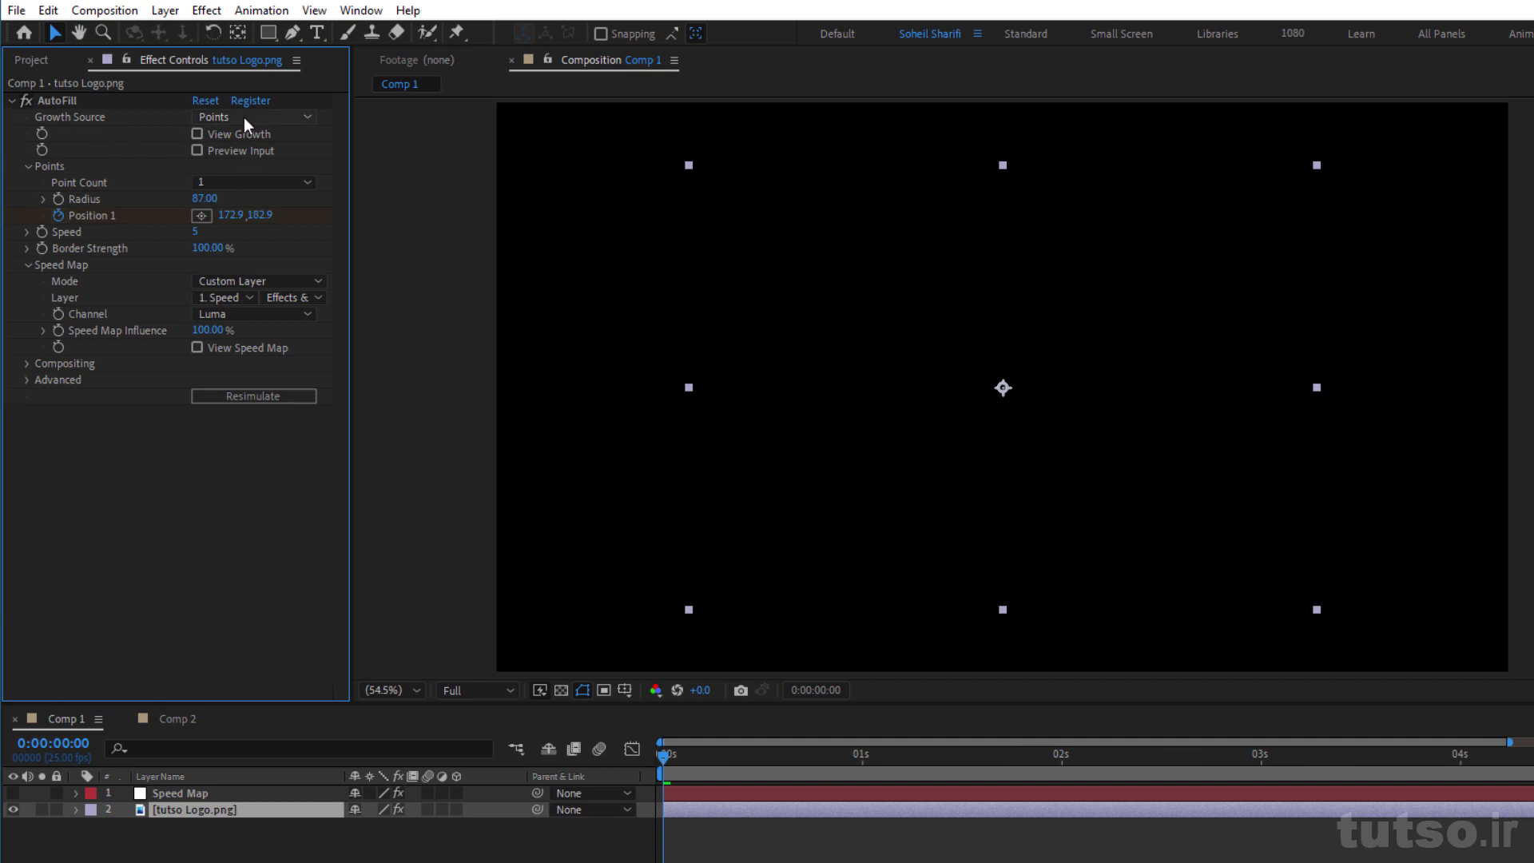
{"action": "left_click_drag", "start_coordinate": [685, 757], "coordinate": [678, 765]}
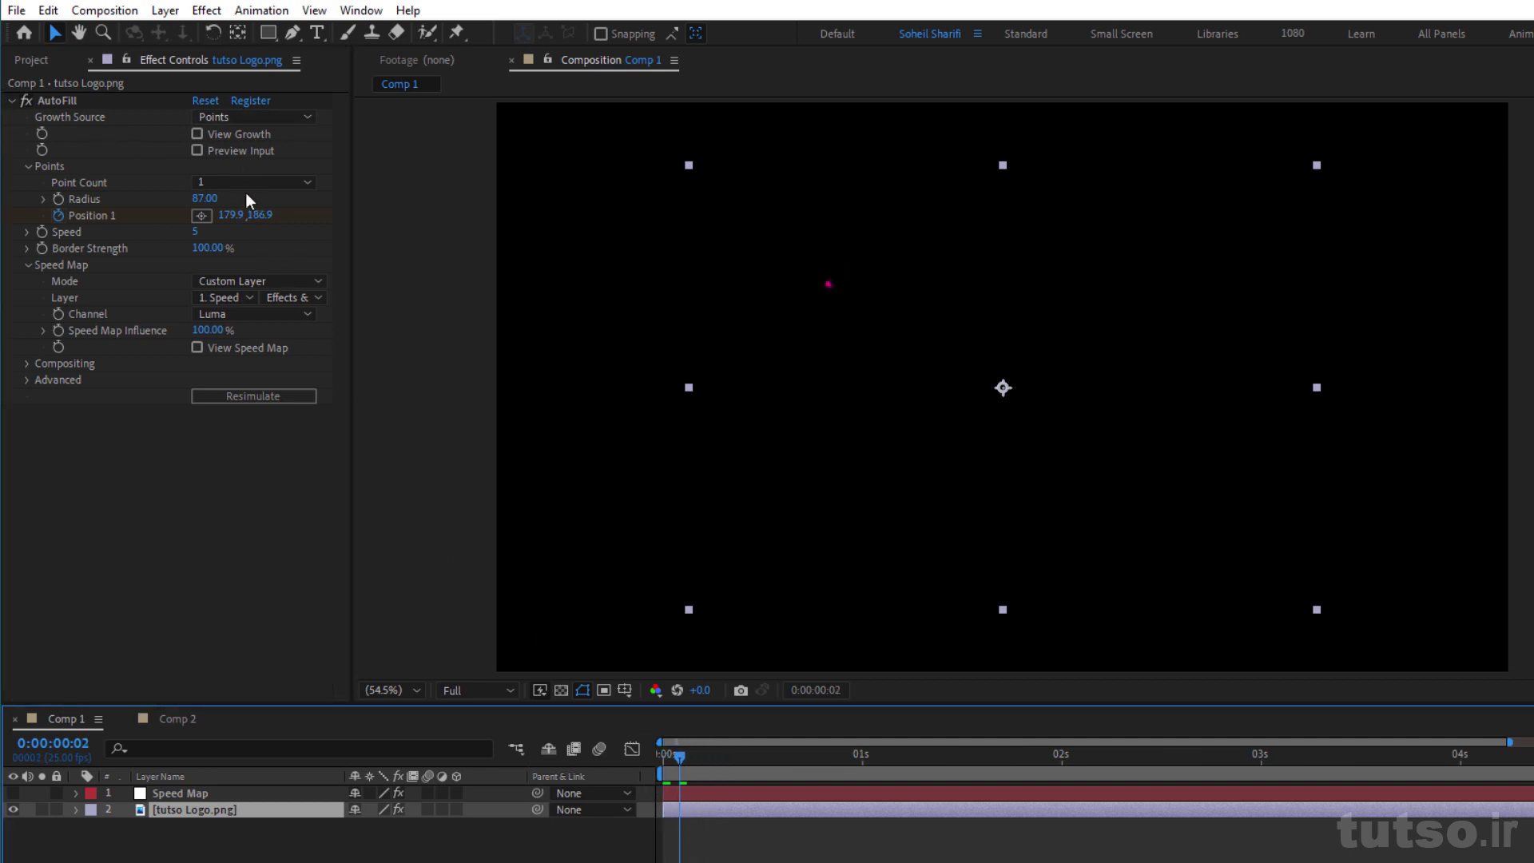
{"action": "left_click", "coordinate": [198, 151]}
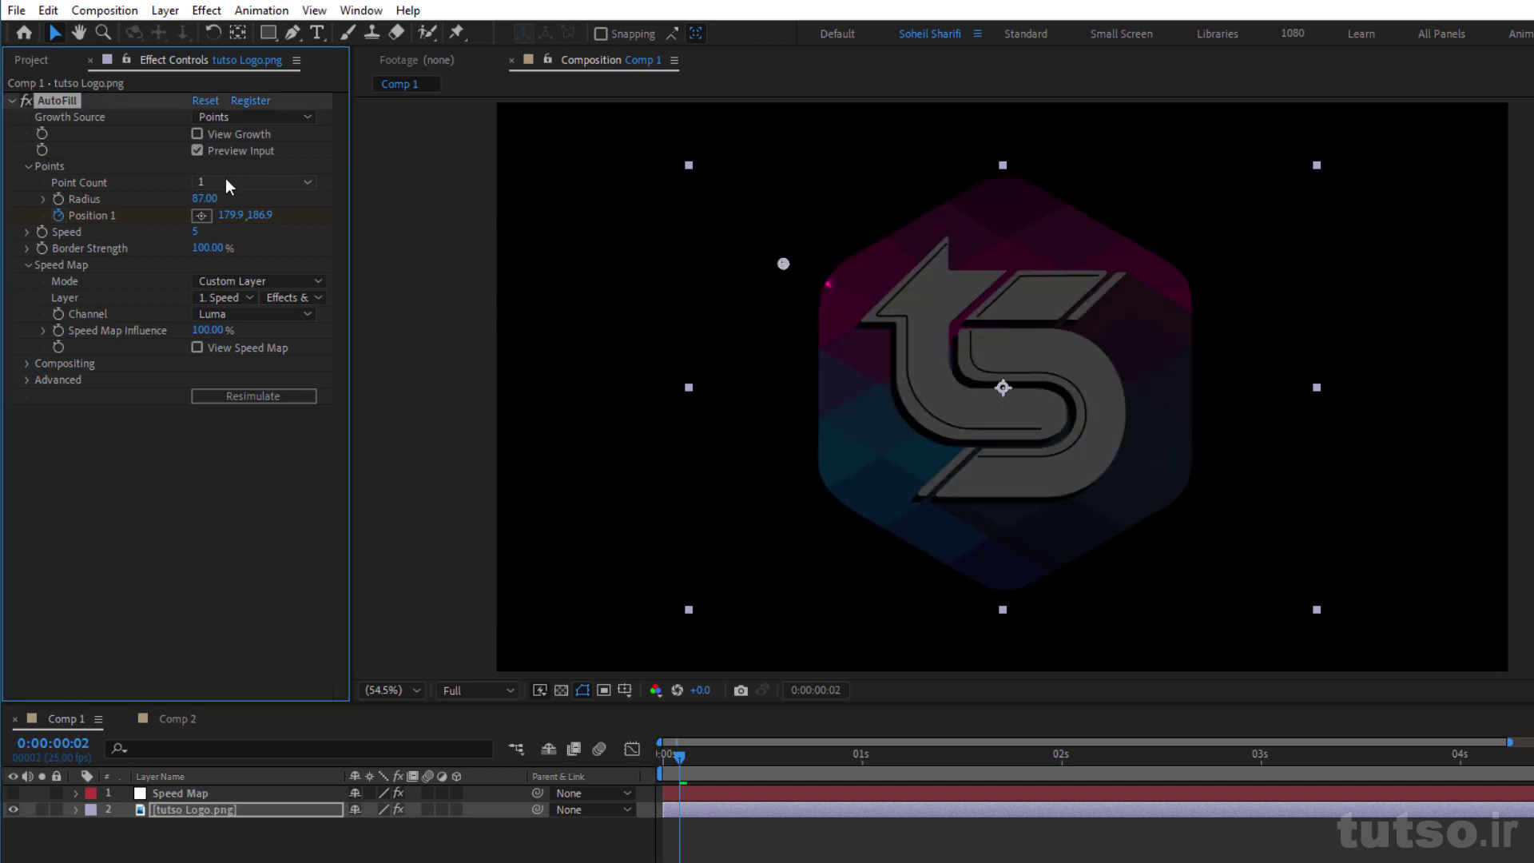
{"action": "left_click", "coordinate": [224, 135]}
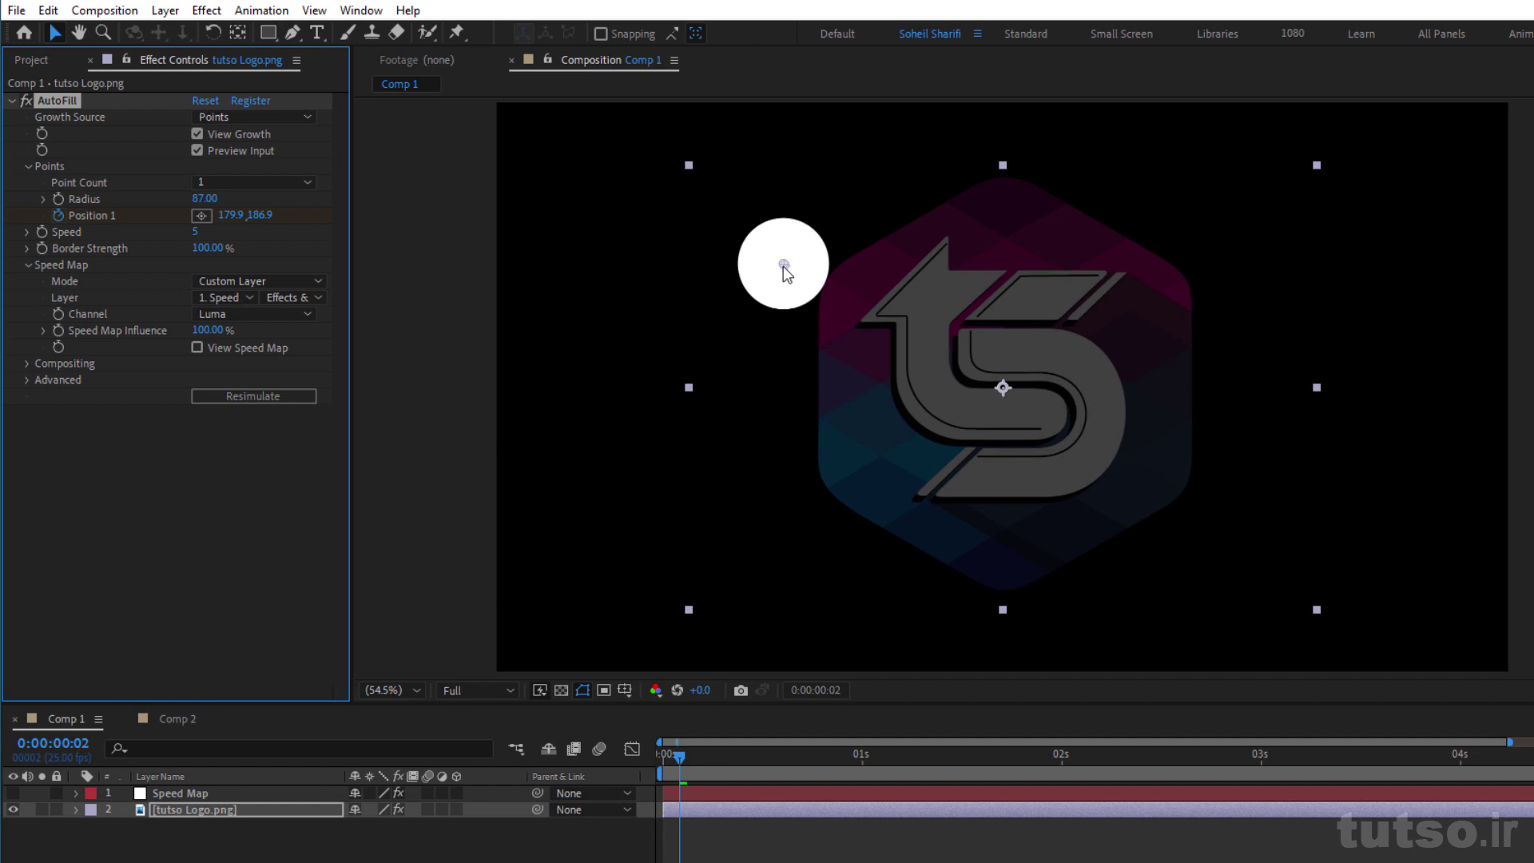
{"action": "left_click_drag", "start_coordinate": [780, 266], "coordinate": [775, 256]}
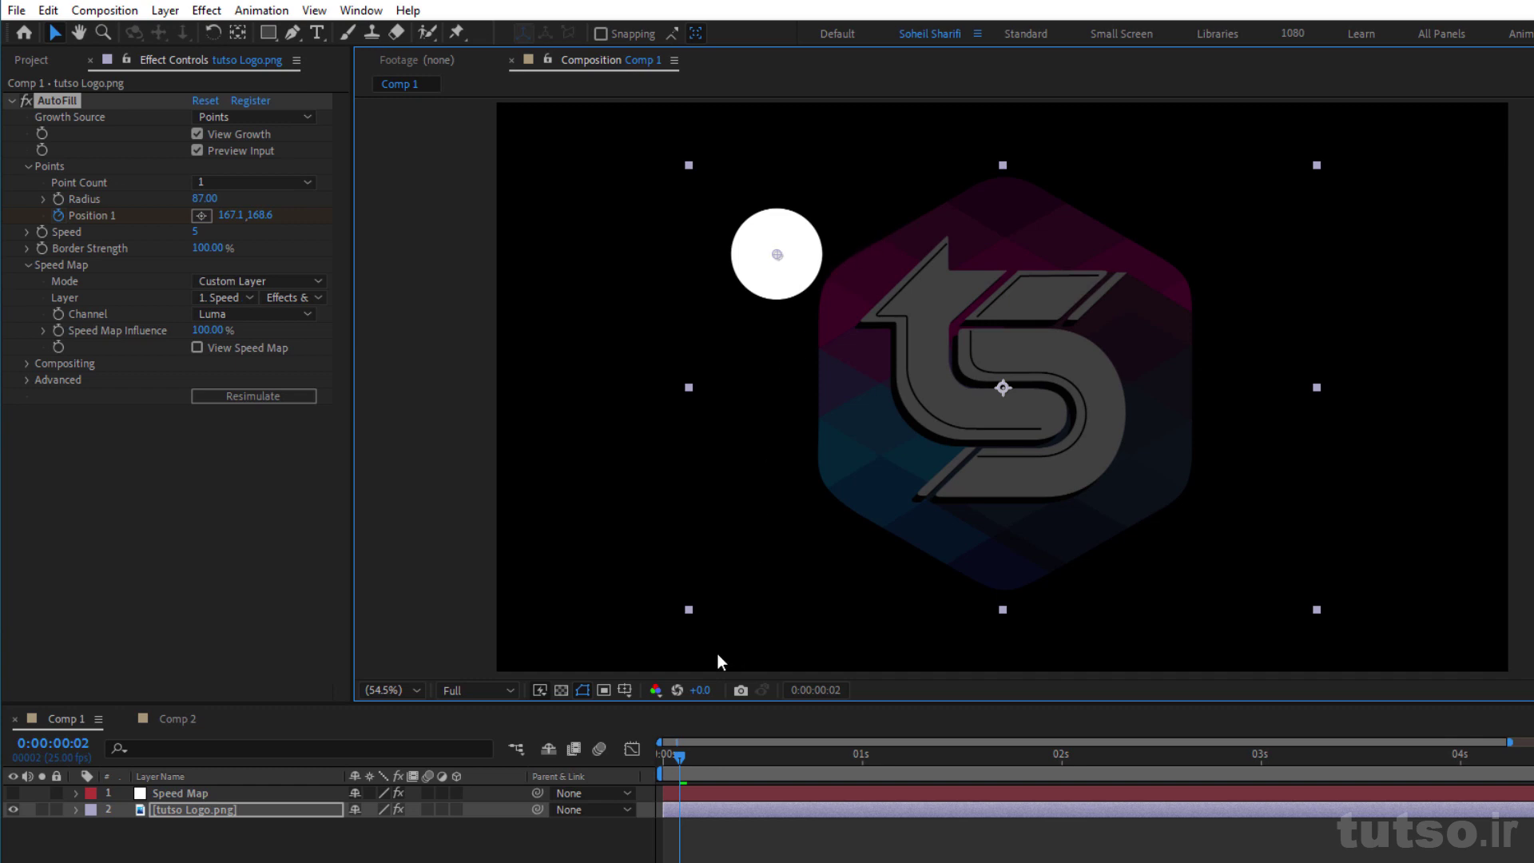
Step: Undo the move, reveal Position 1, and place the point at 182.9, 181.9 on frame 2
{"action": "key", "text": "u"}
{"action": "key", "text": "ctrl+z"}
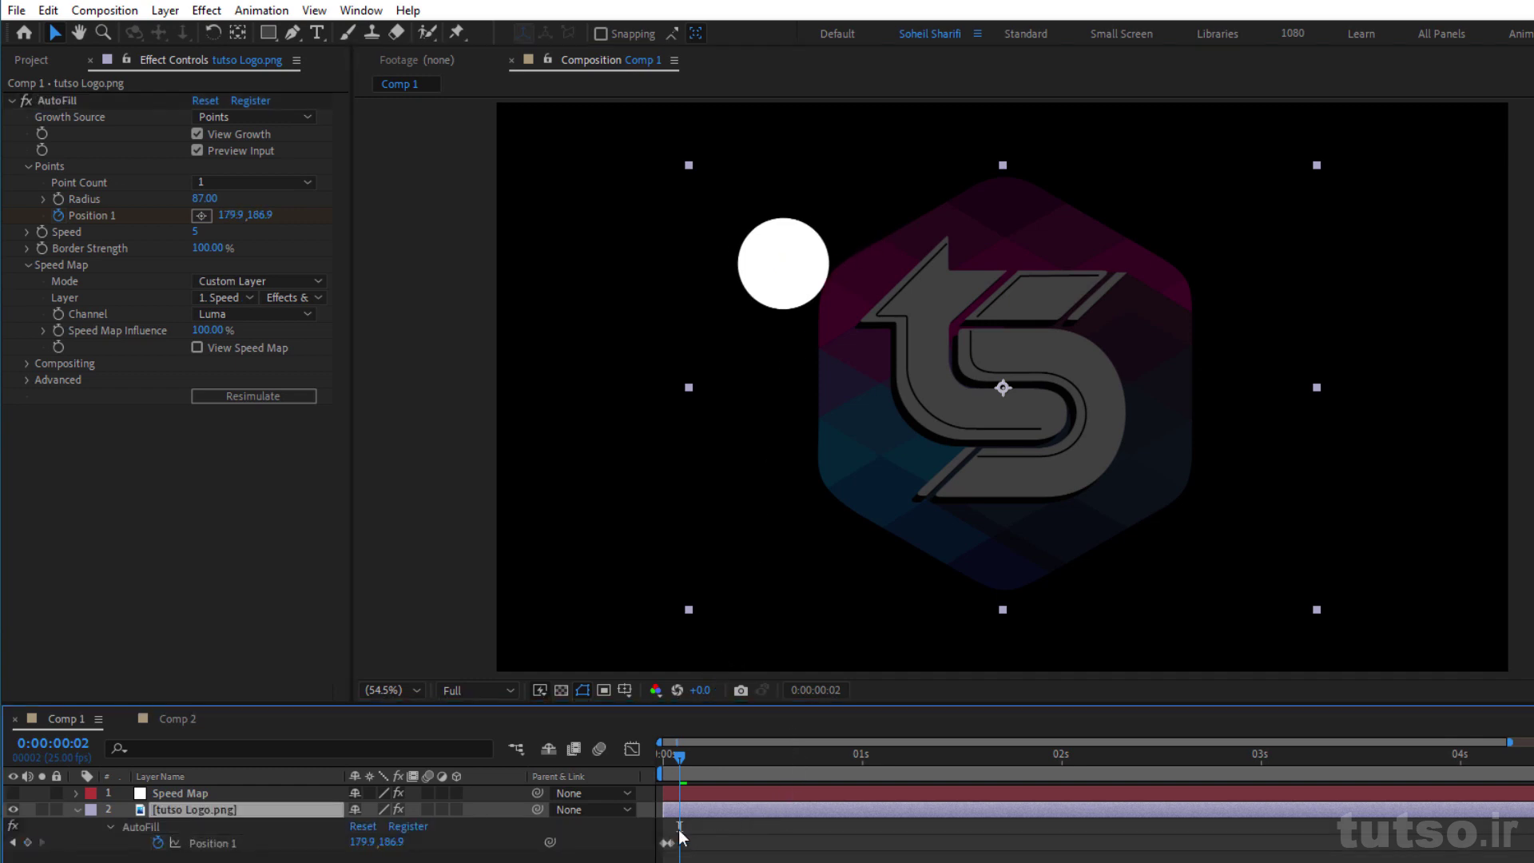
{"action": "left_click_drag", "start_coordinate": [683, 761], "coordinate": [654, 764]}
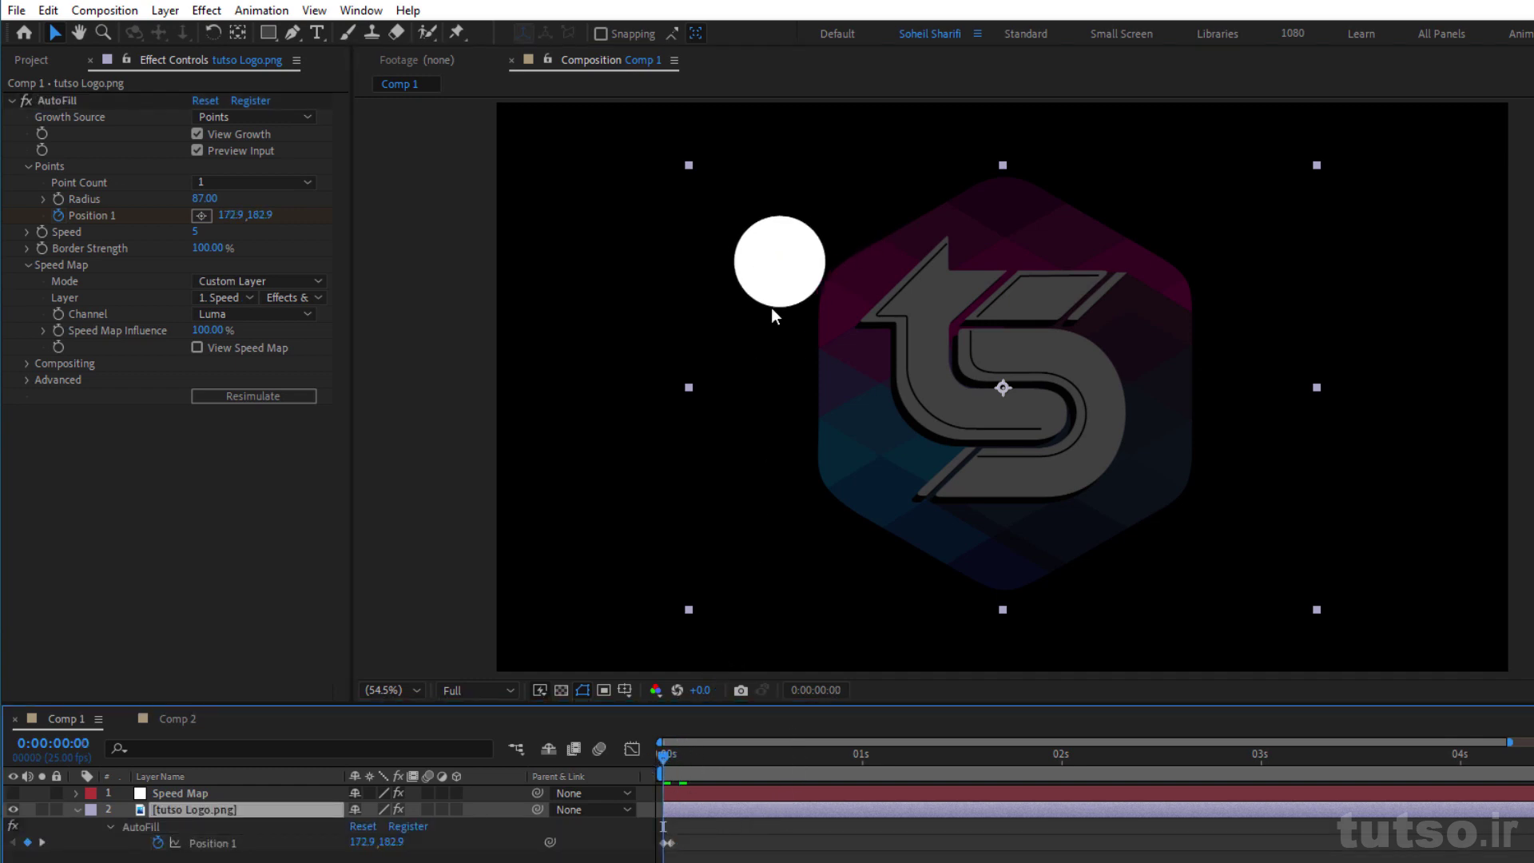
{"action": "key", "text": "Page_Down"}
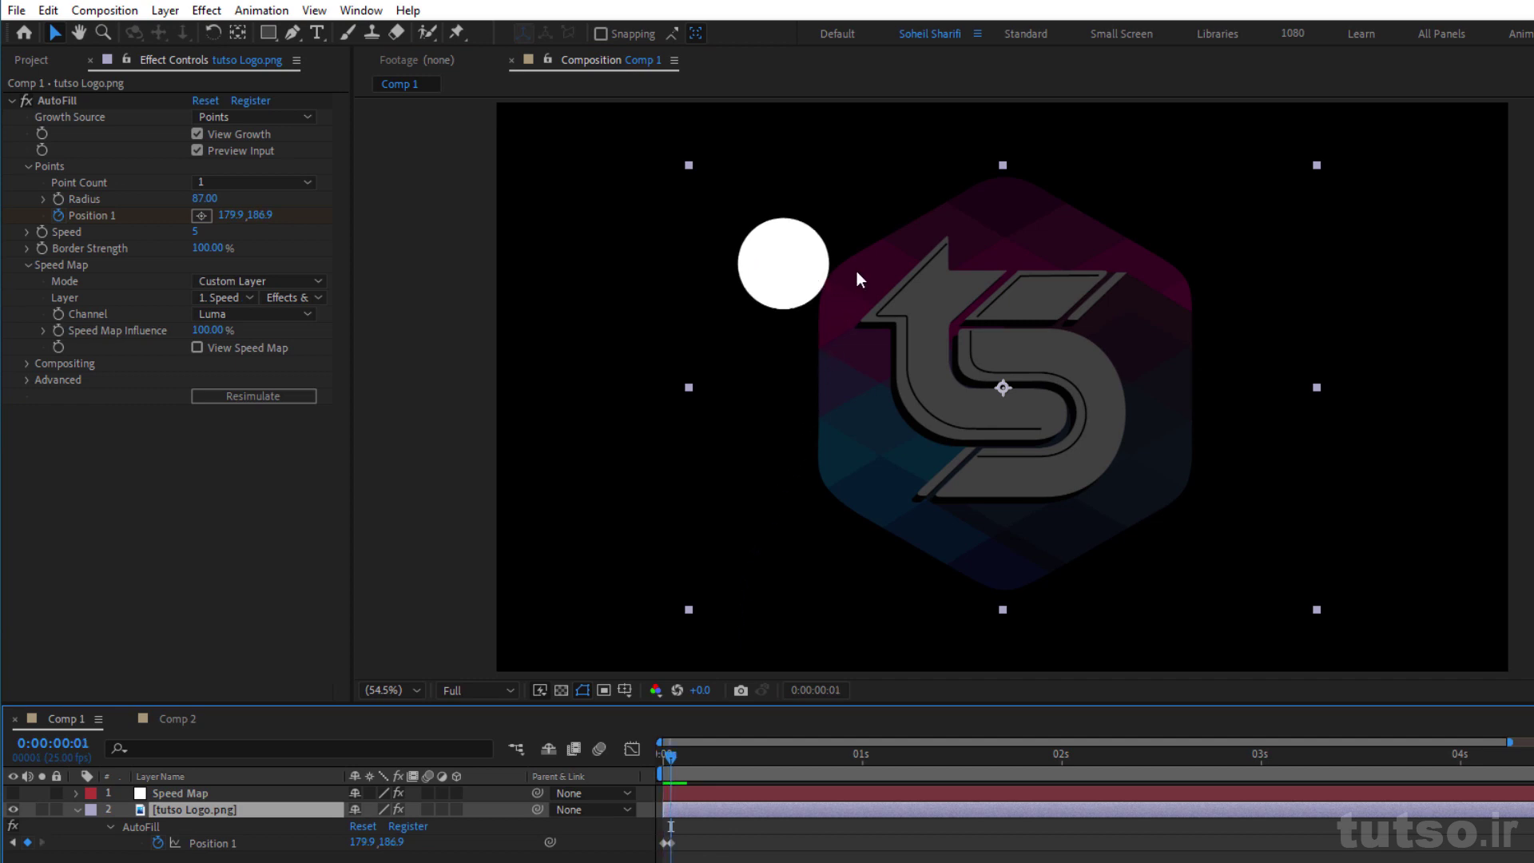
{"action": "left_click", "coordinate": [219, 135]}
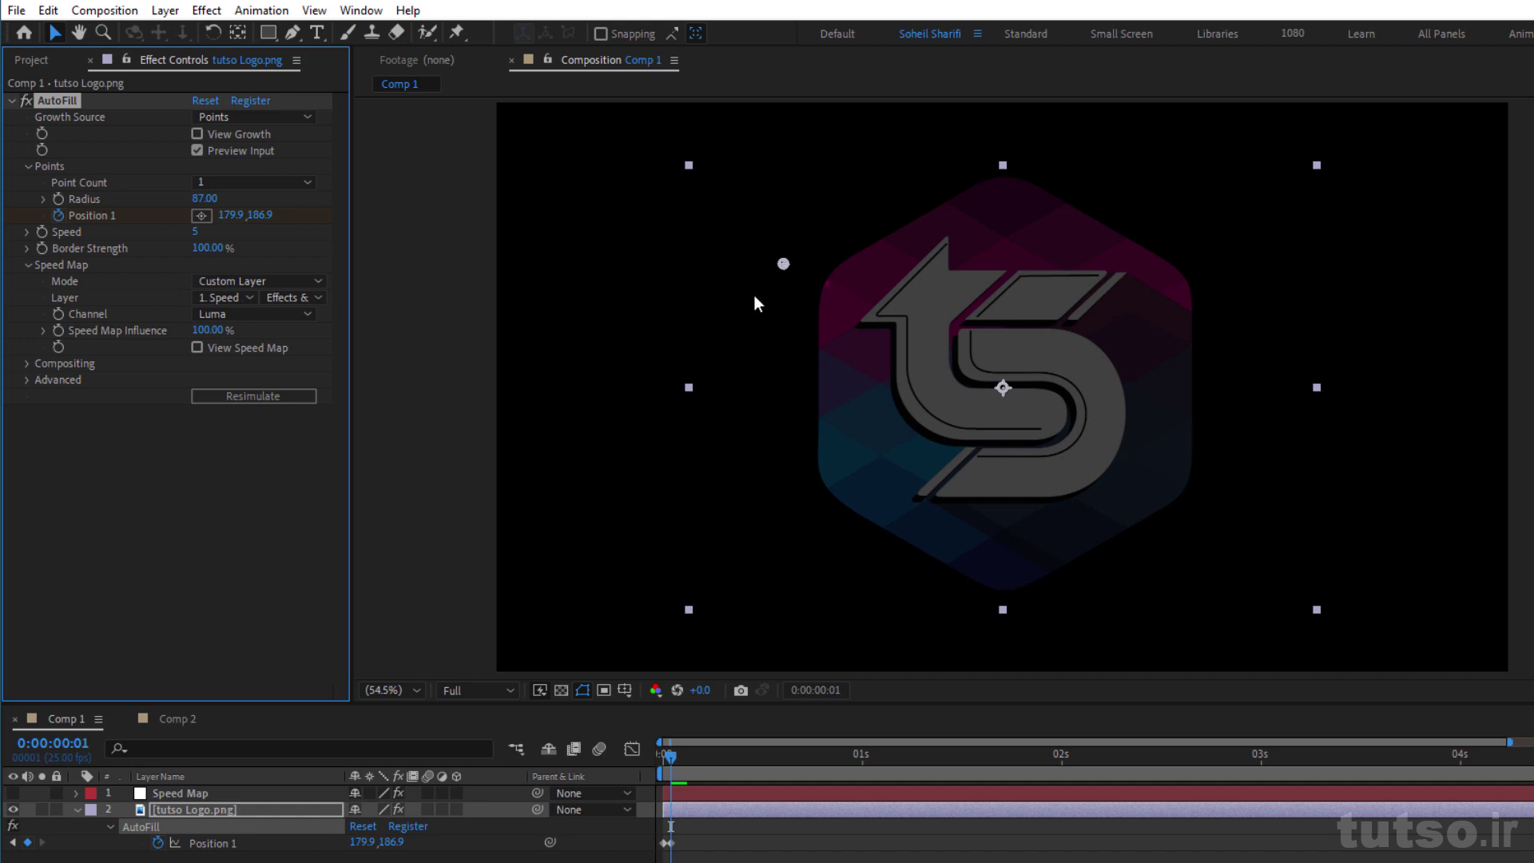
{"action": "key", "text": "slash"}
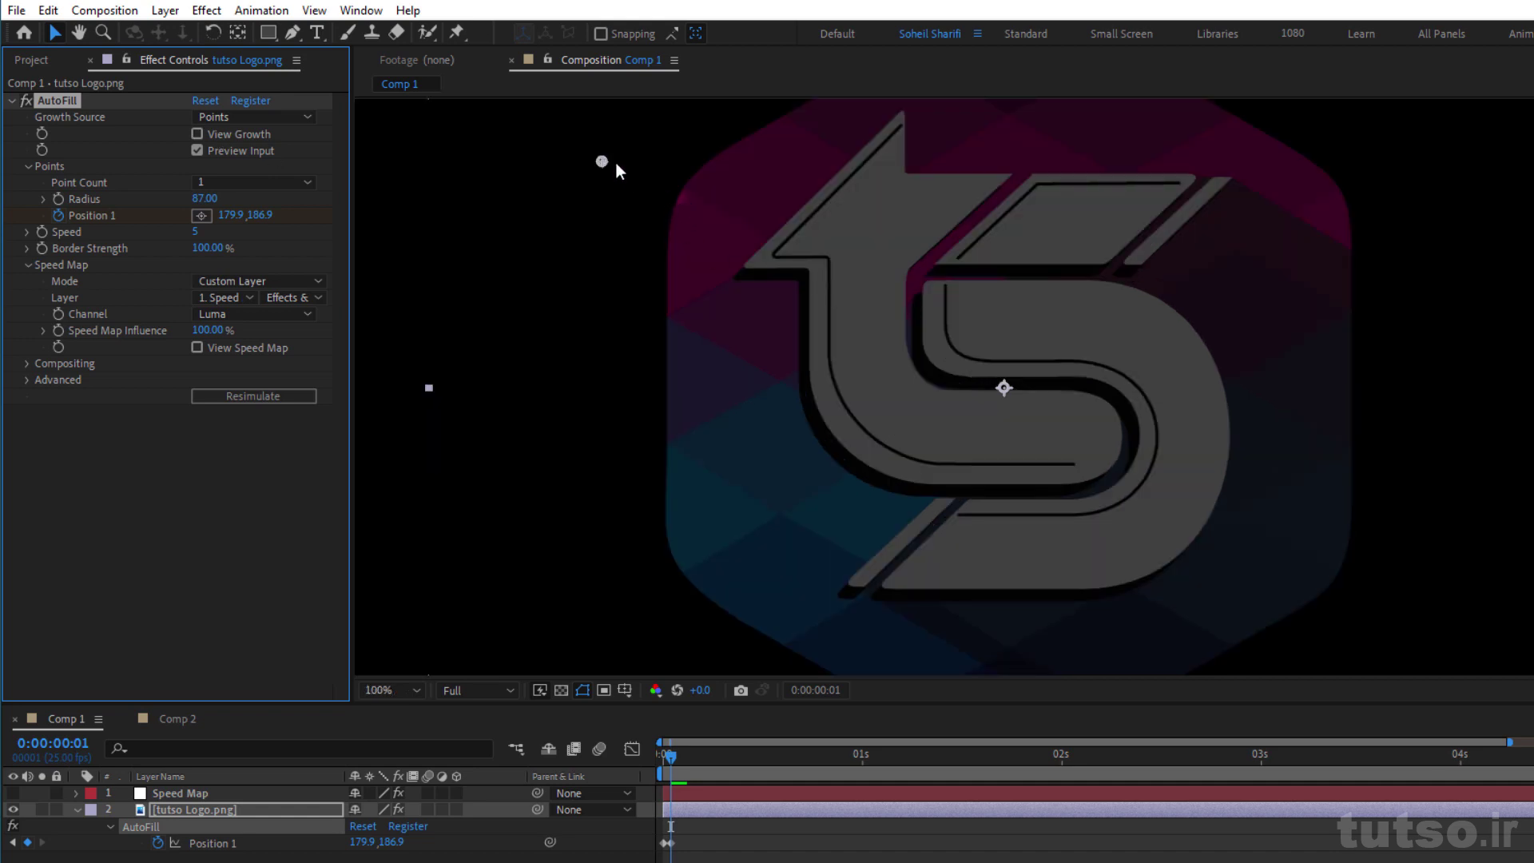
{"action": "left_click_drag", "start_coordinate": [607, 159], "coordinate": [606, 157]}
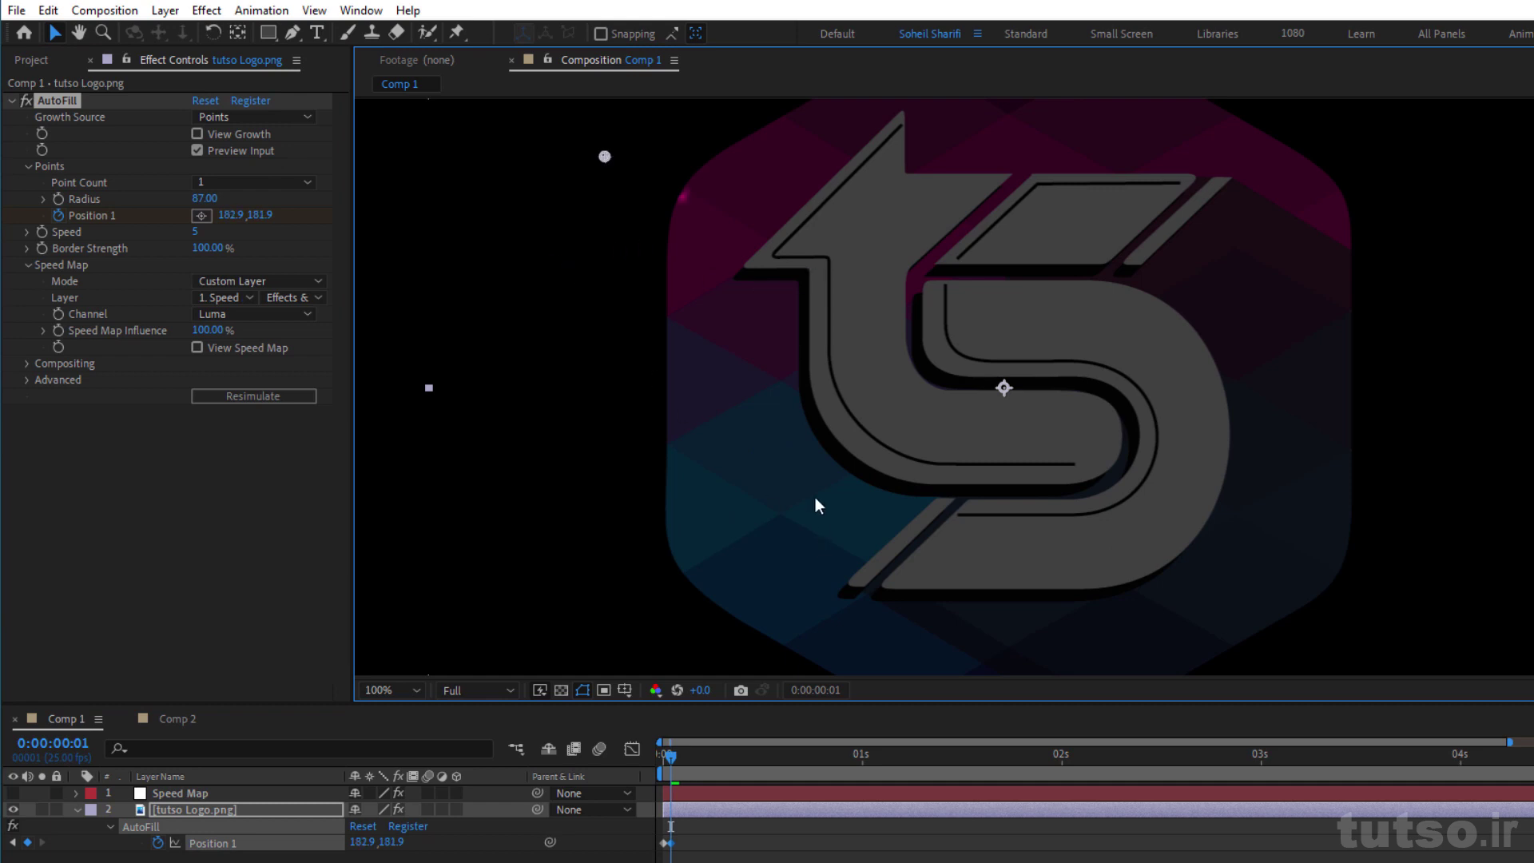
Step: Hide the logo preview underneath and preview the logo growing from the start
{"action": "key", "text": "comma"}
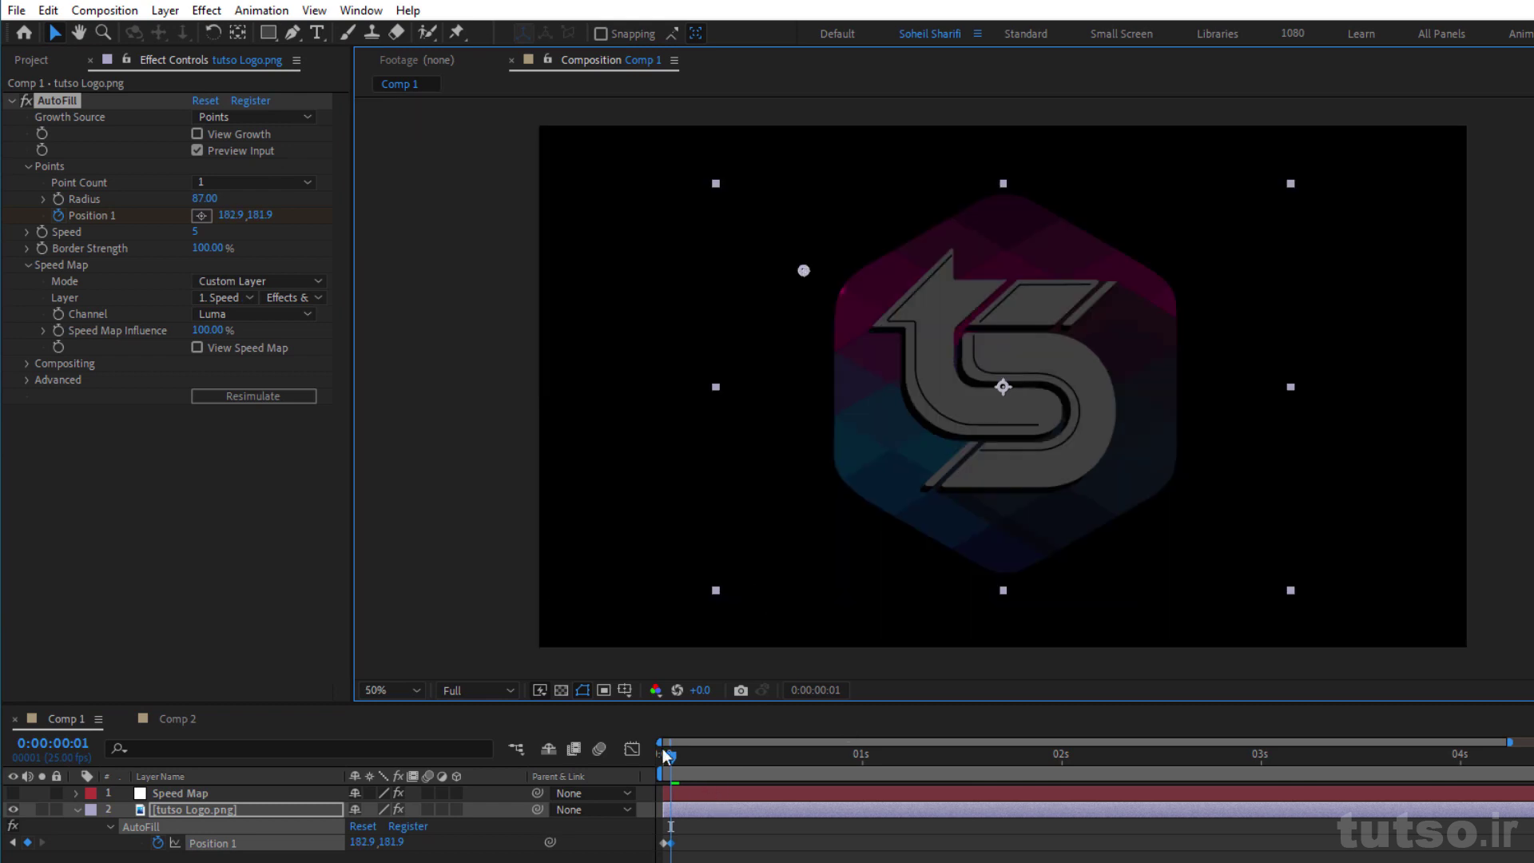
{"action": "left_click", "coordinate": [197, 151]}
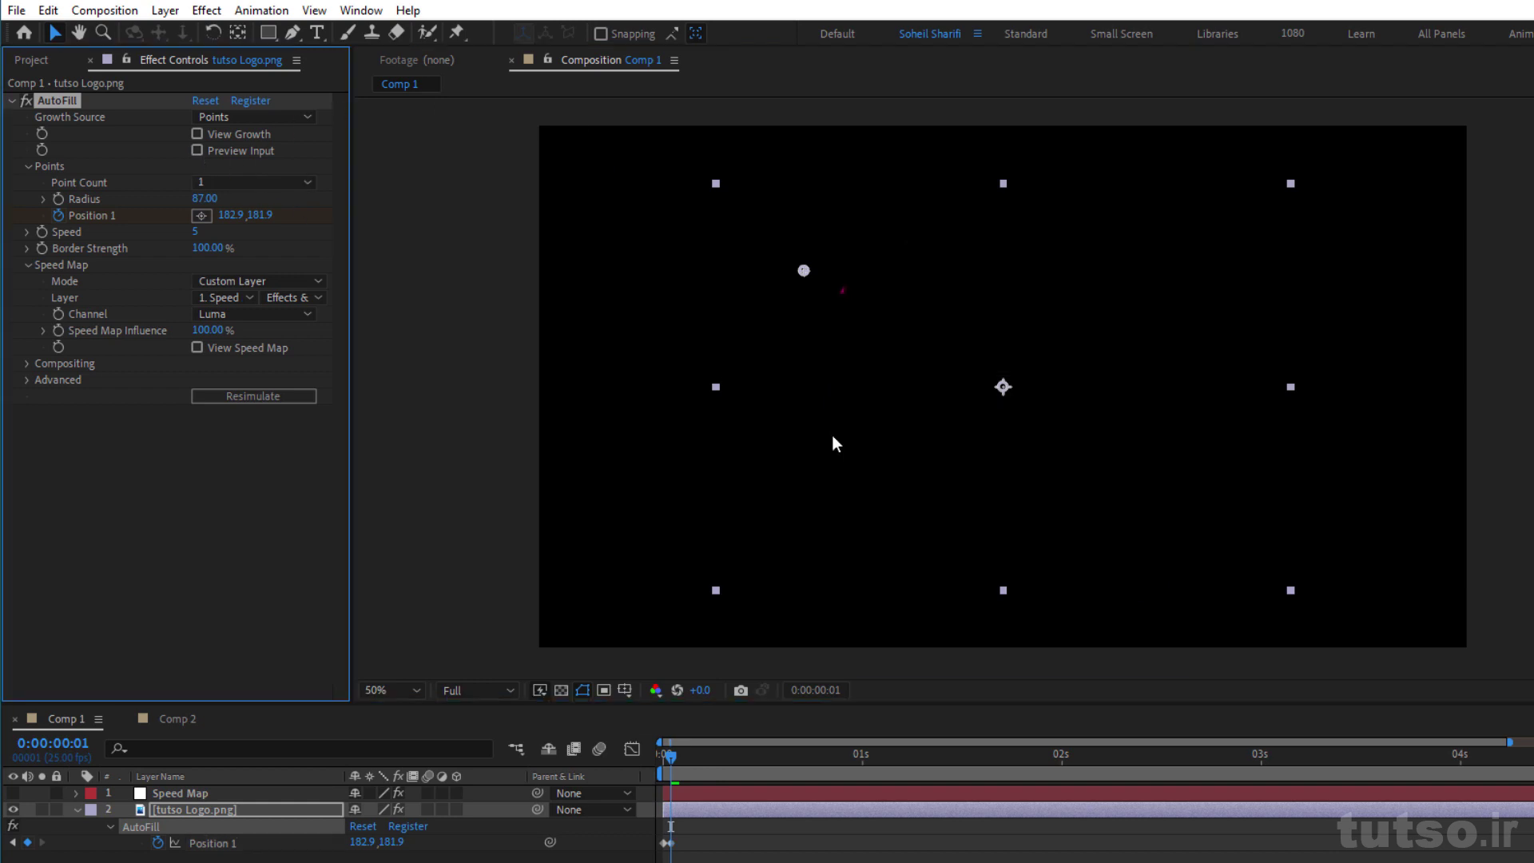
{"action": "left_click", "coordinate": [665, 765]}
{"action": "key", "text": "space"}
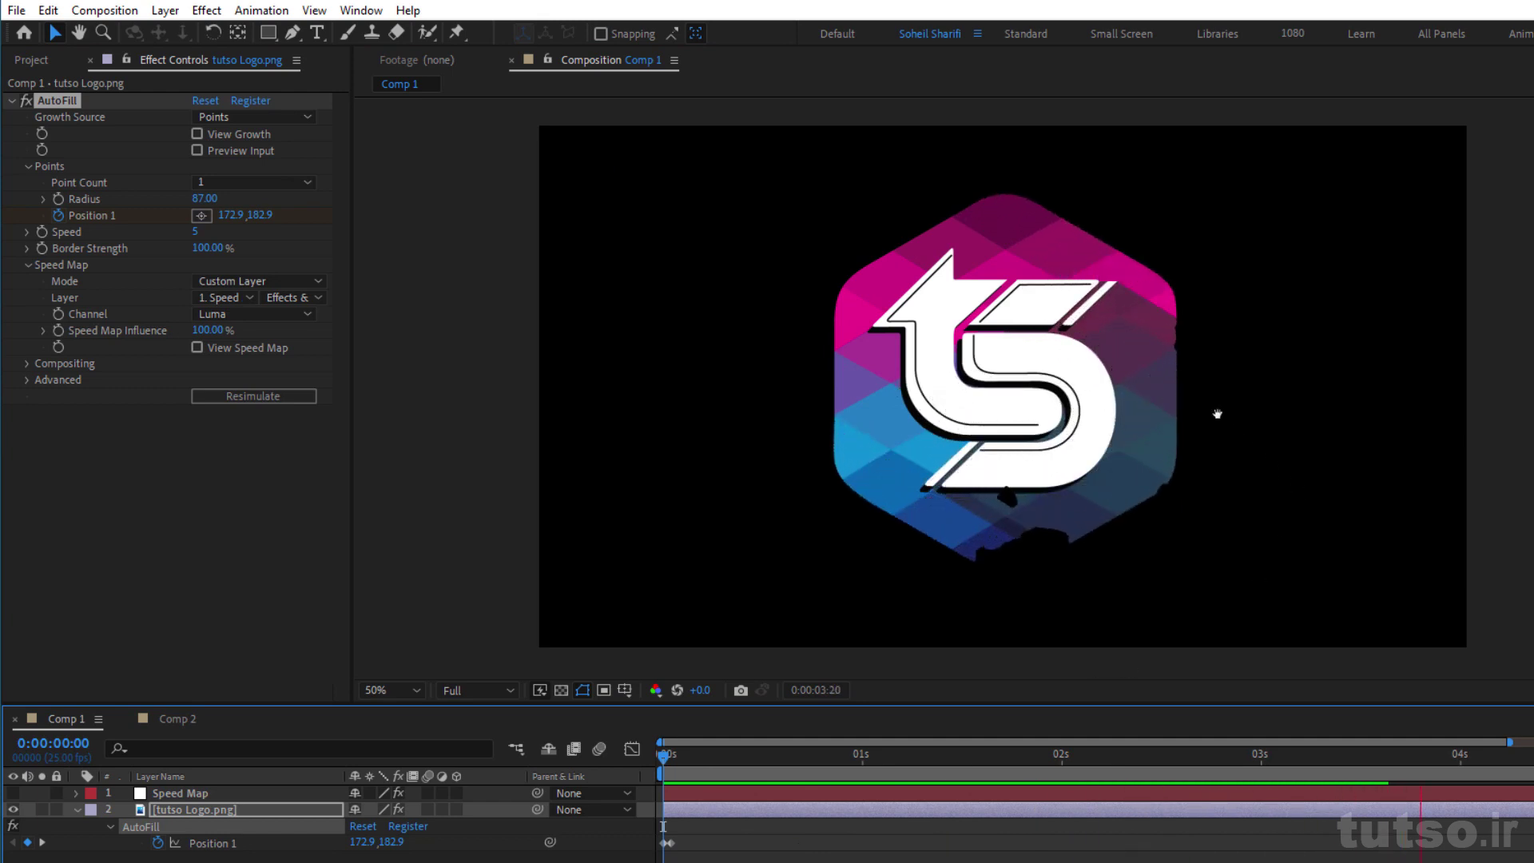
{"action": "key", "text": "space"}
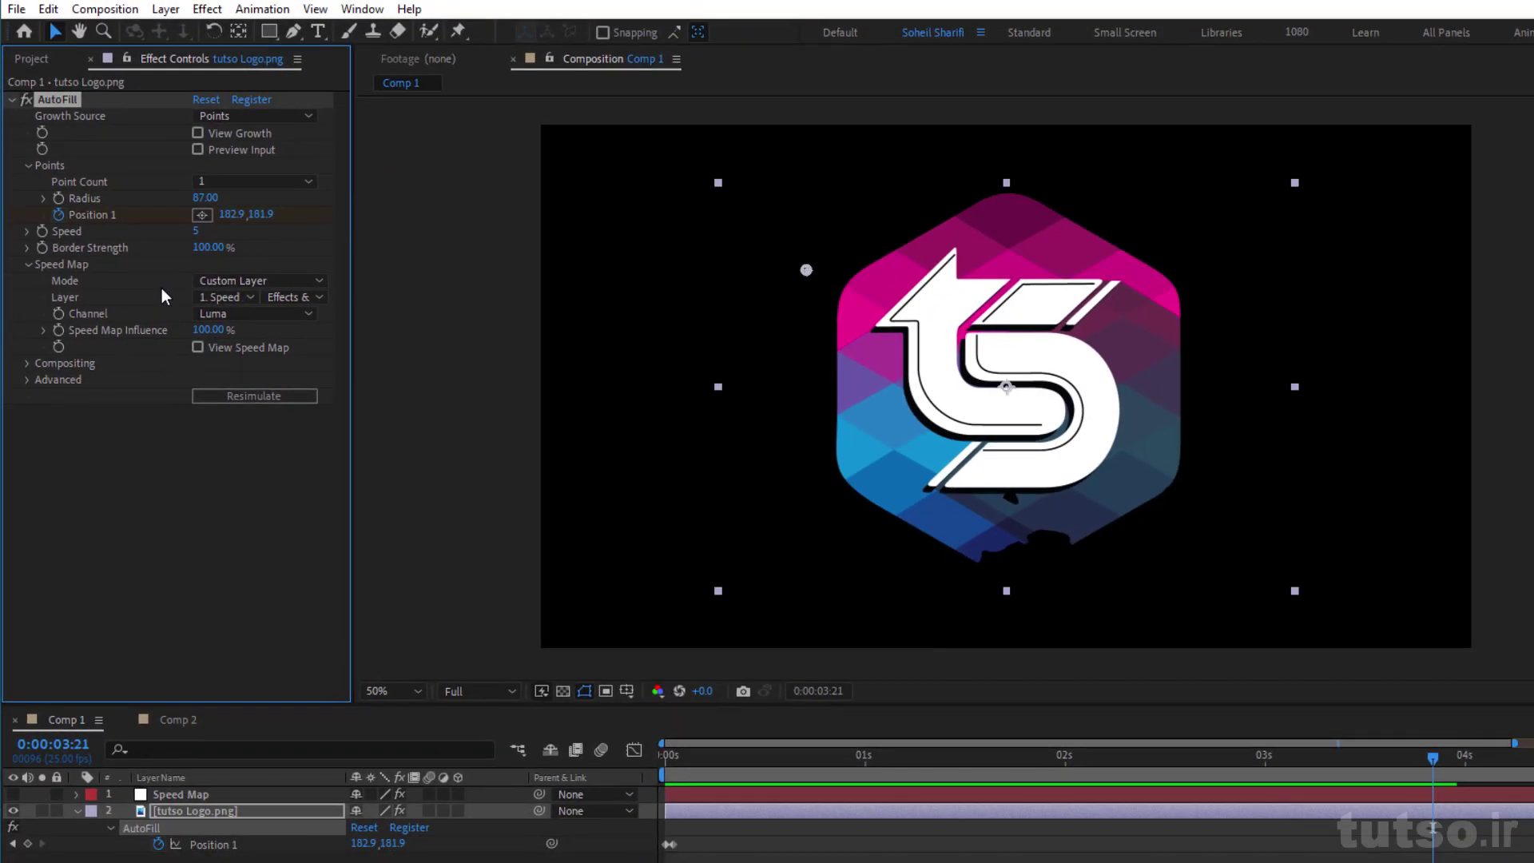
Step: Keep Speed Map as the speed map layer, hide tutso Logo, and show the Speed Map noise
{"action": "left_click", "coordinate": [239, 300]}
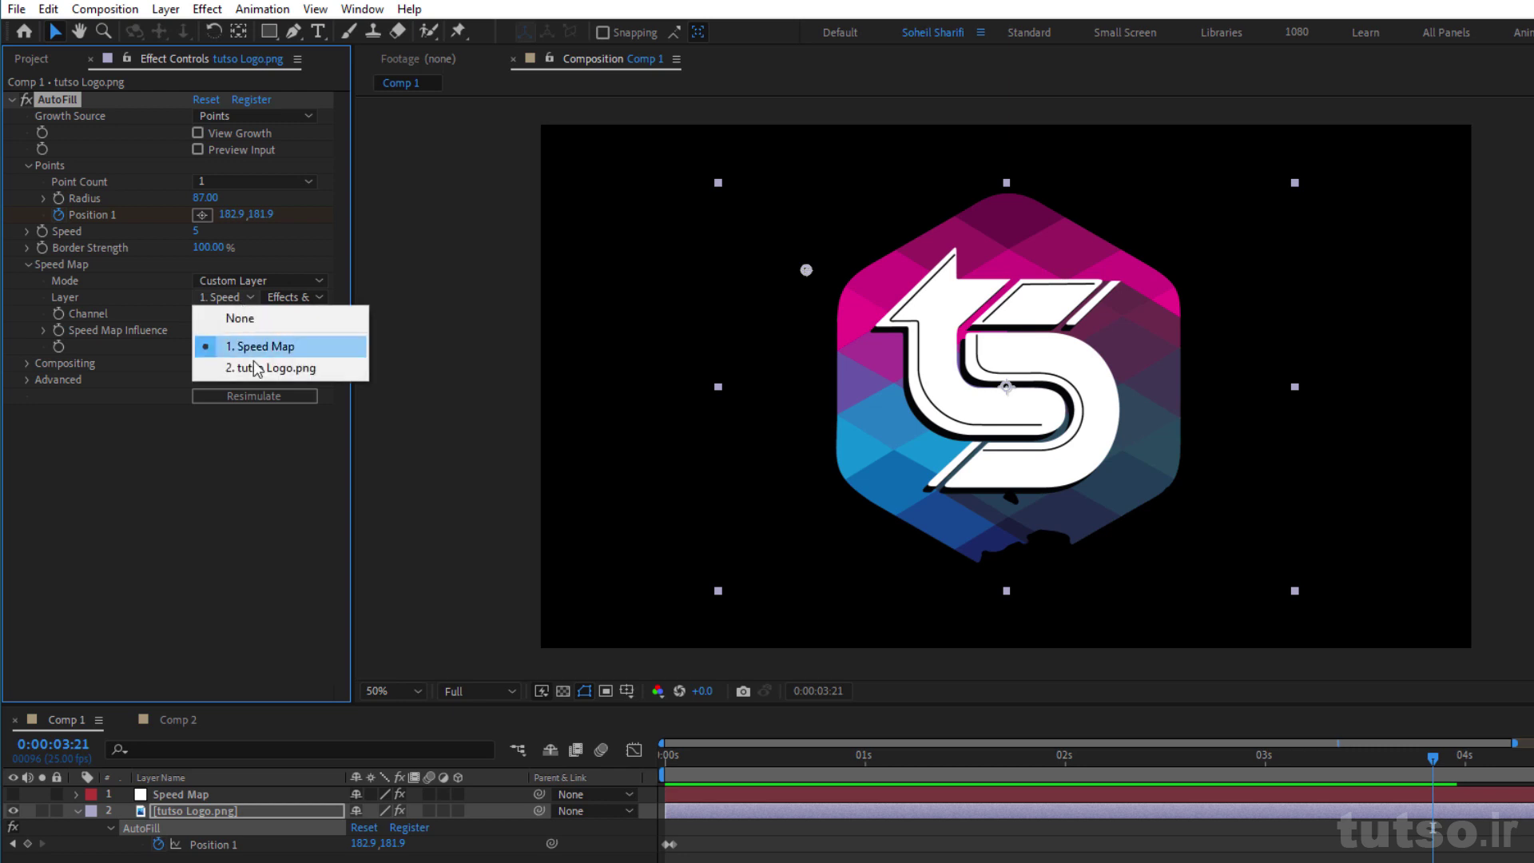
{"action": "left_click", "coordinate": [268, 831]}
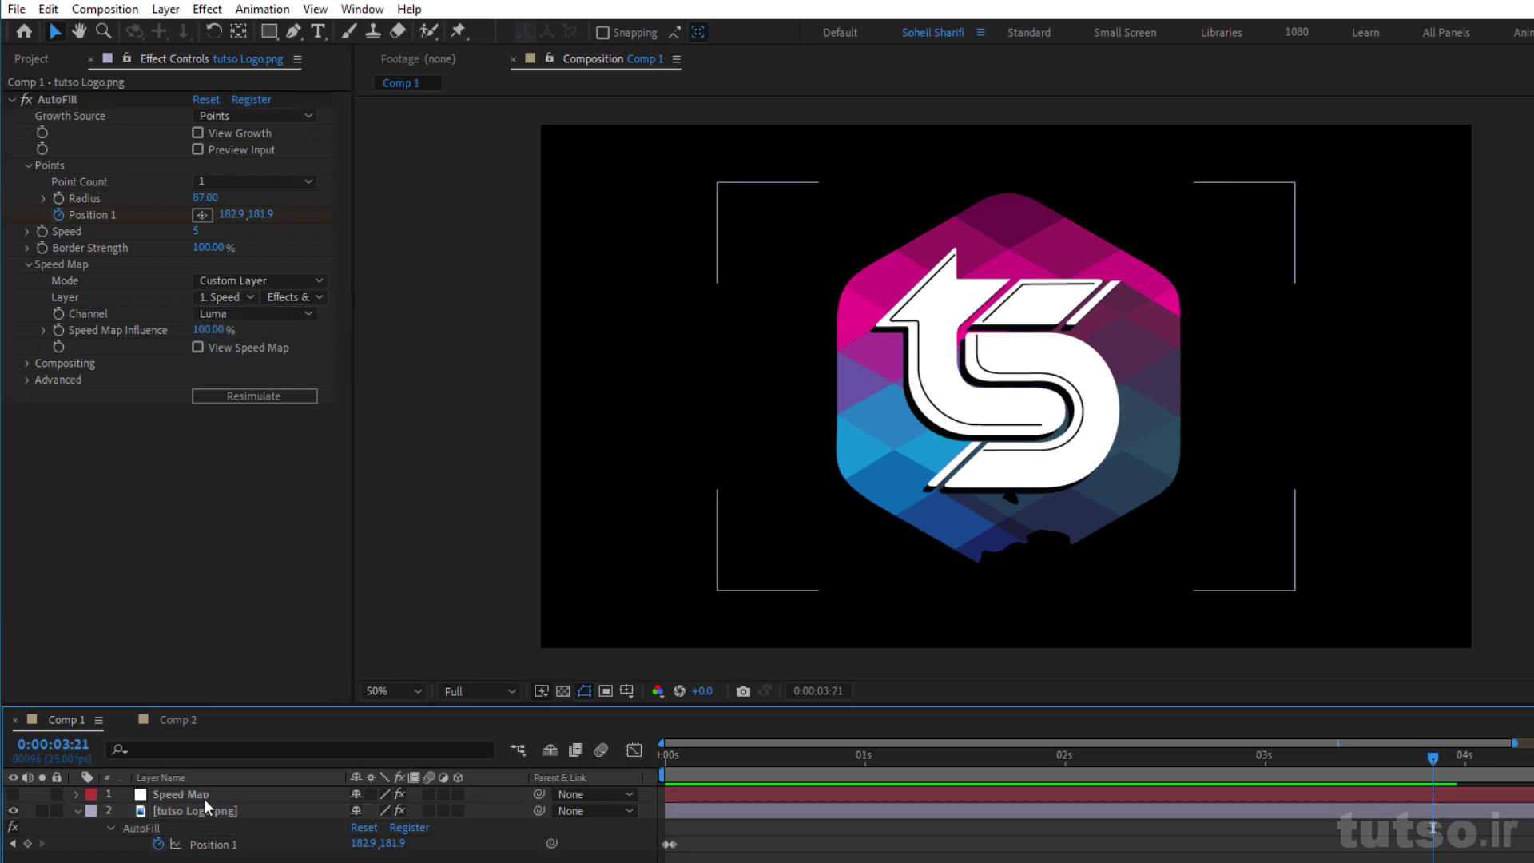
{"action": "left_click", "coordinate": [201, 794]}
{"action": "left_click", "coordinate": [13, 810]}
{"action": "left_click", "coordinate": [13, 794]}
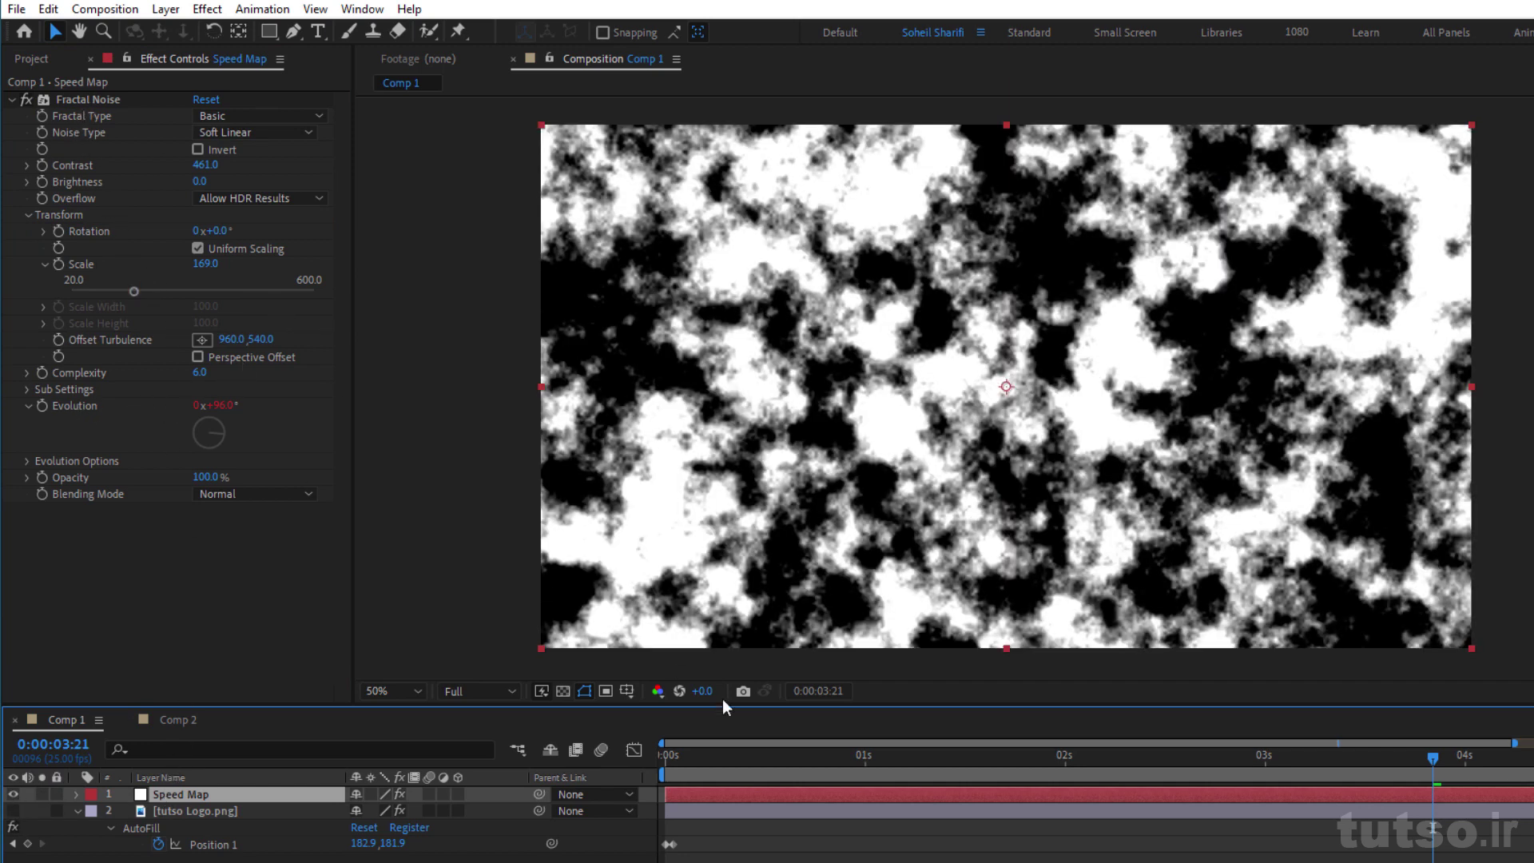
Step: Check the time*25 Evolution expression across frames, trial Scale 202 and undo, then hide Speed Map
{"action": "key", "text": "e"}
{"action": "key", "text": "e"}
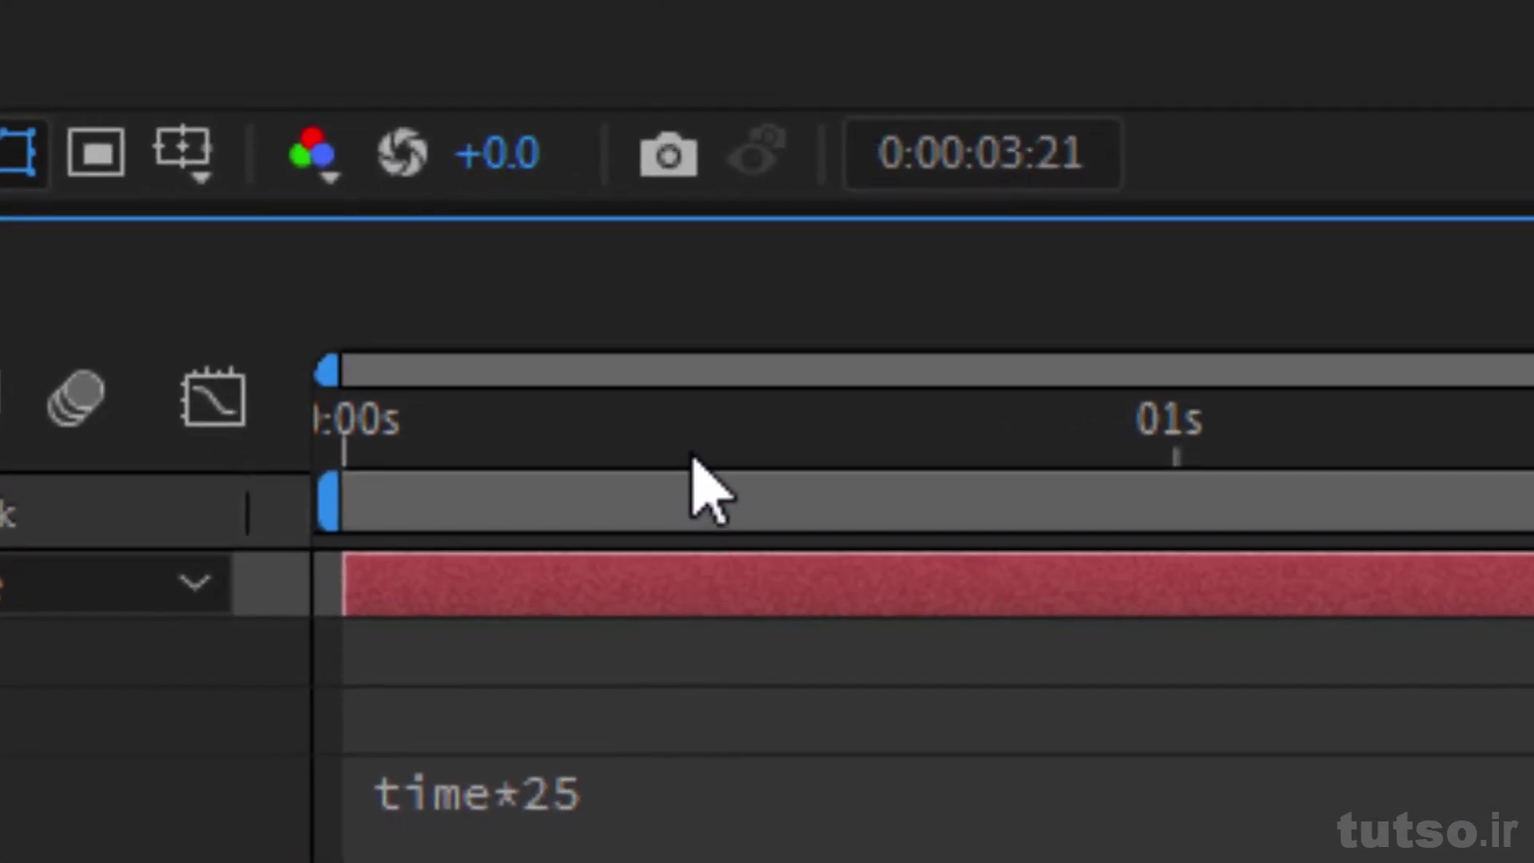
{"action": "left_click_drag", "start_coordinate": [750, 769], "coordinate": [584, 758]}
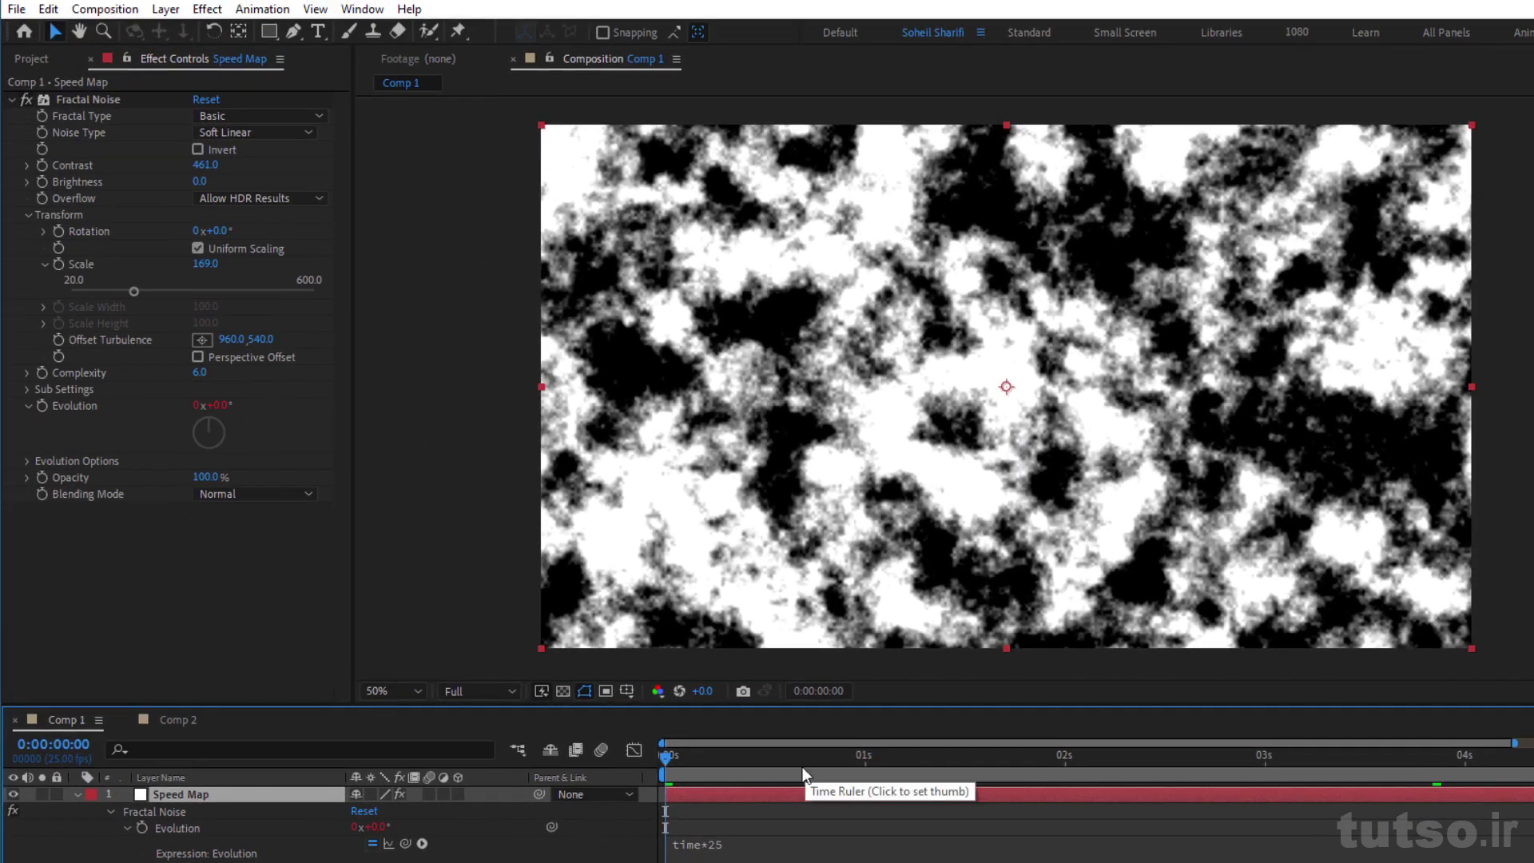
{"action": "left_click", "coordinate": [863, 759]}
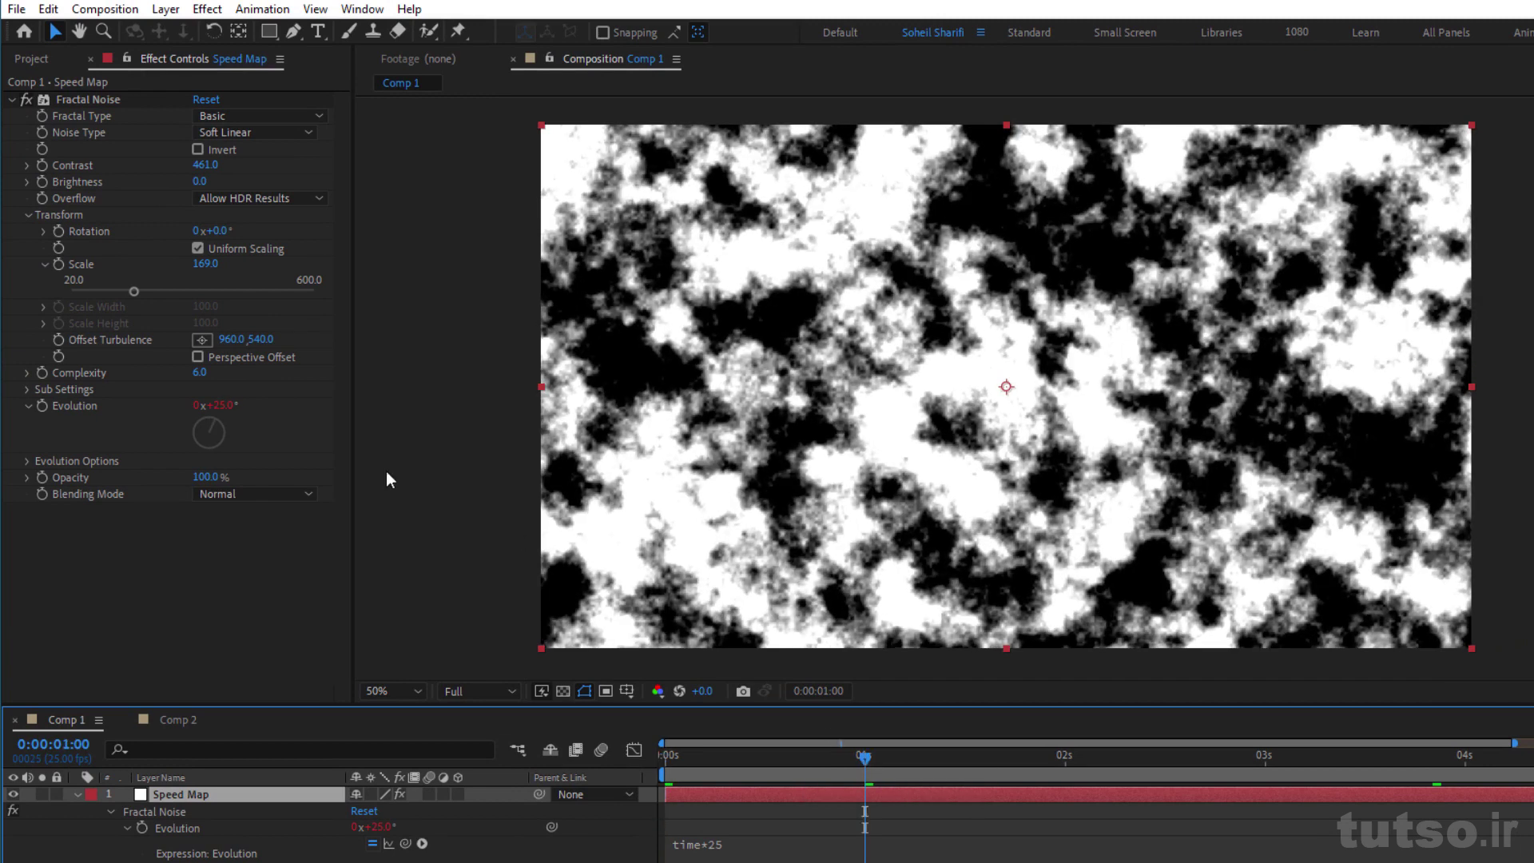
{"action": "left_click", "coordinate": [1065, 757]}
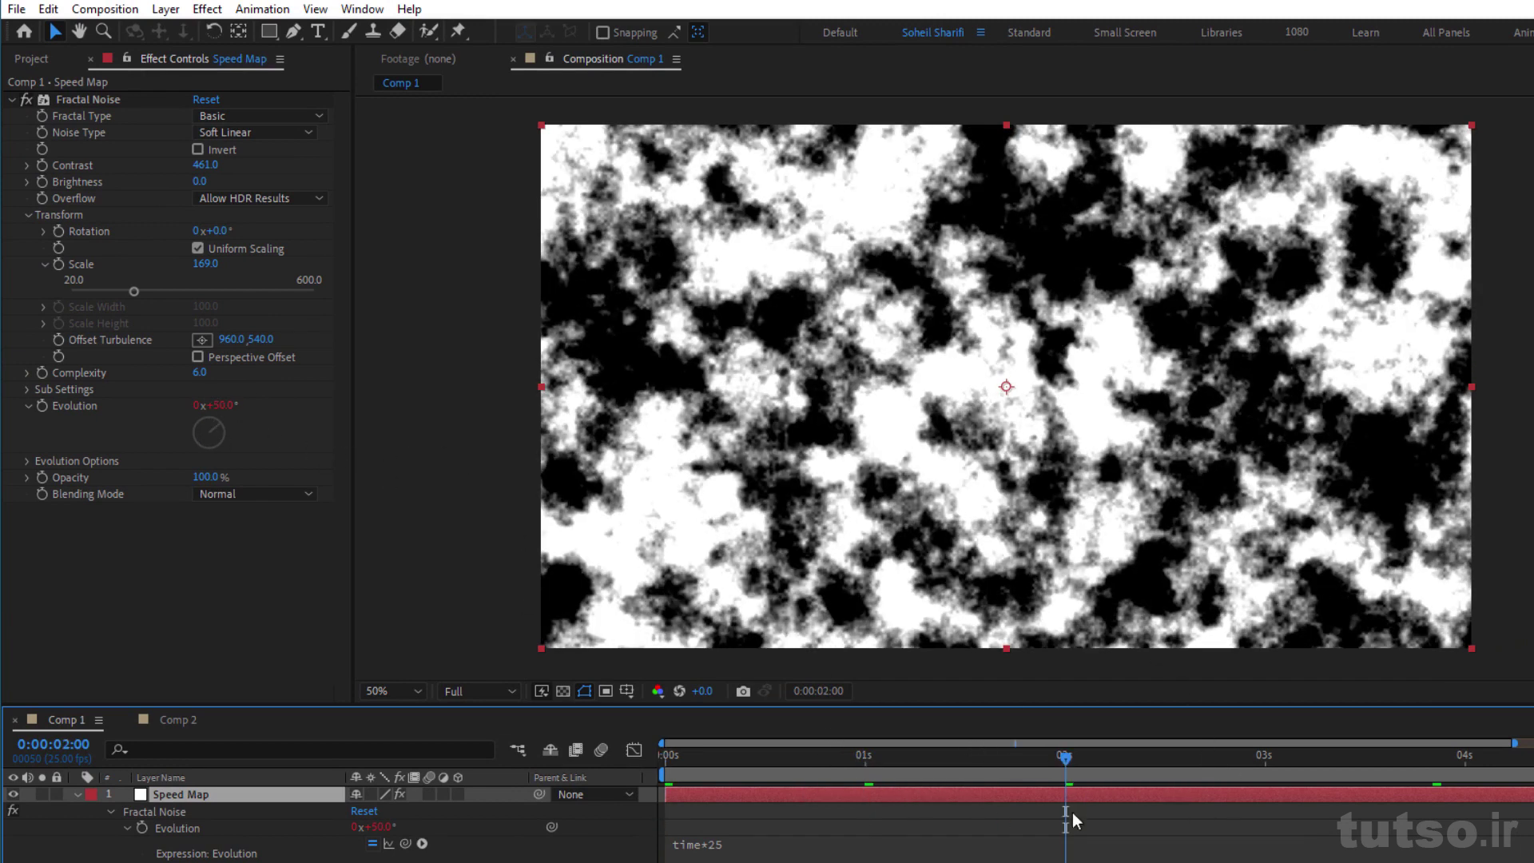
{"action": "left_click_drag", "start_coordinate": [1037, 759], "coordinate": [777, 755]}
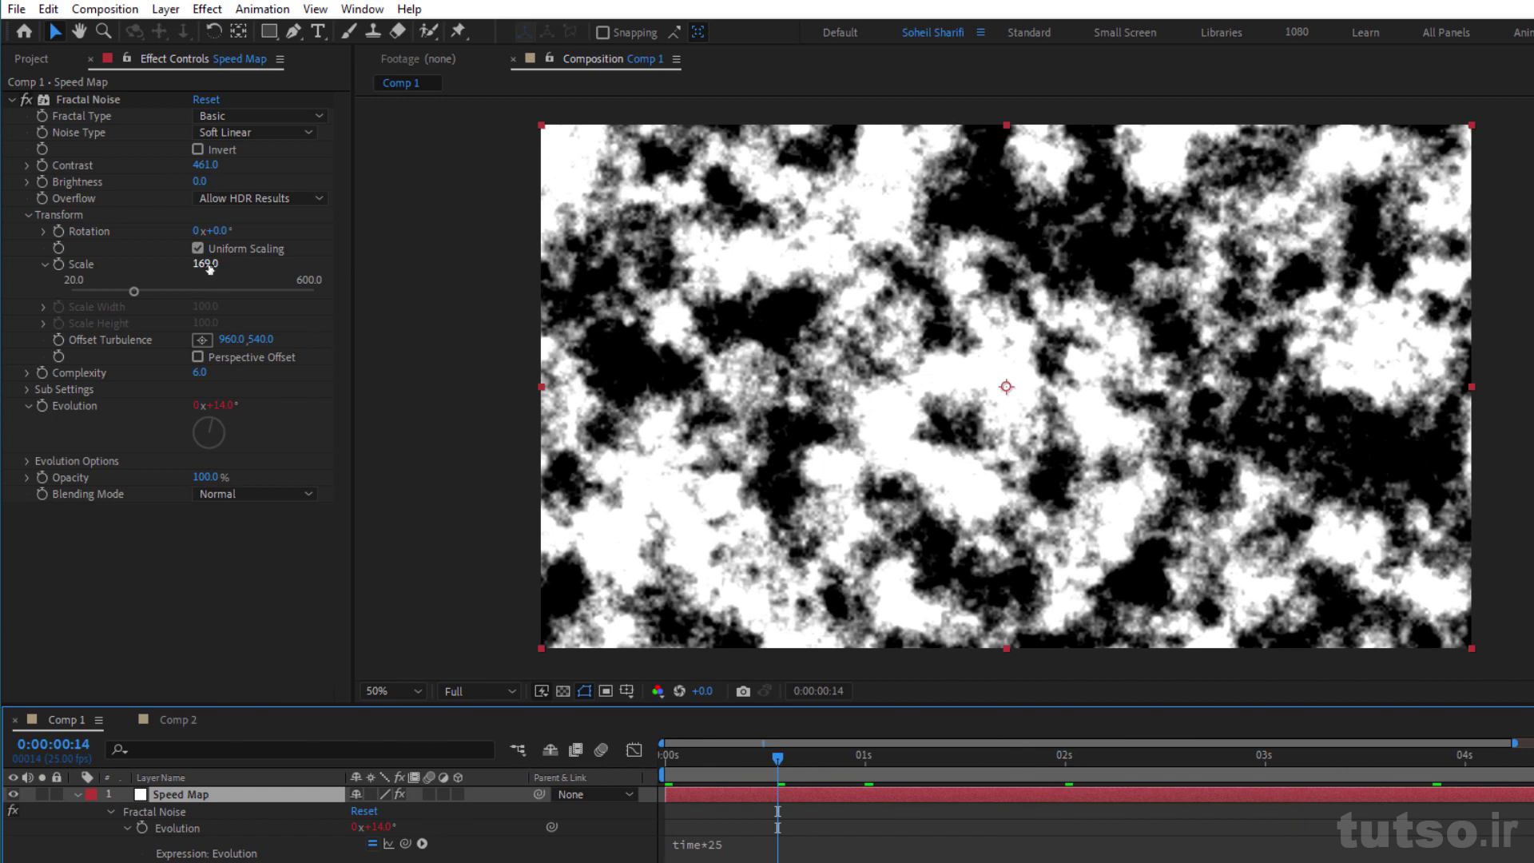
{"action": "left_click_drag", "start_coordinate": [205, 263], "coordinate": [246, 264]}
{"action": "key", "text": "ctrl+z"}
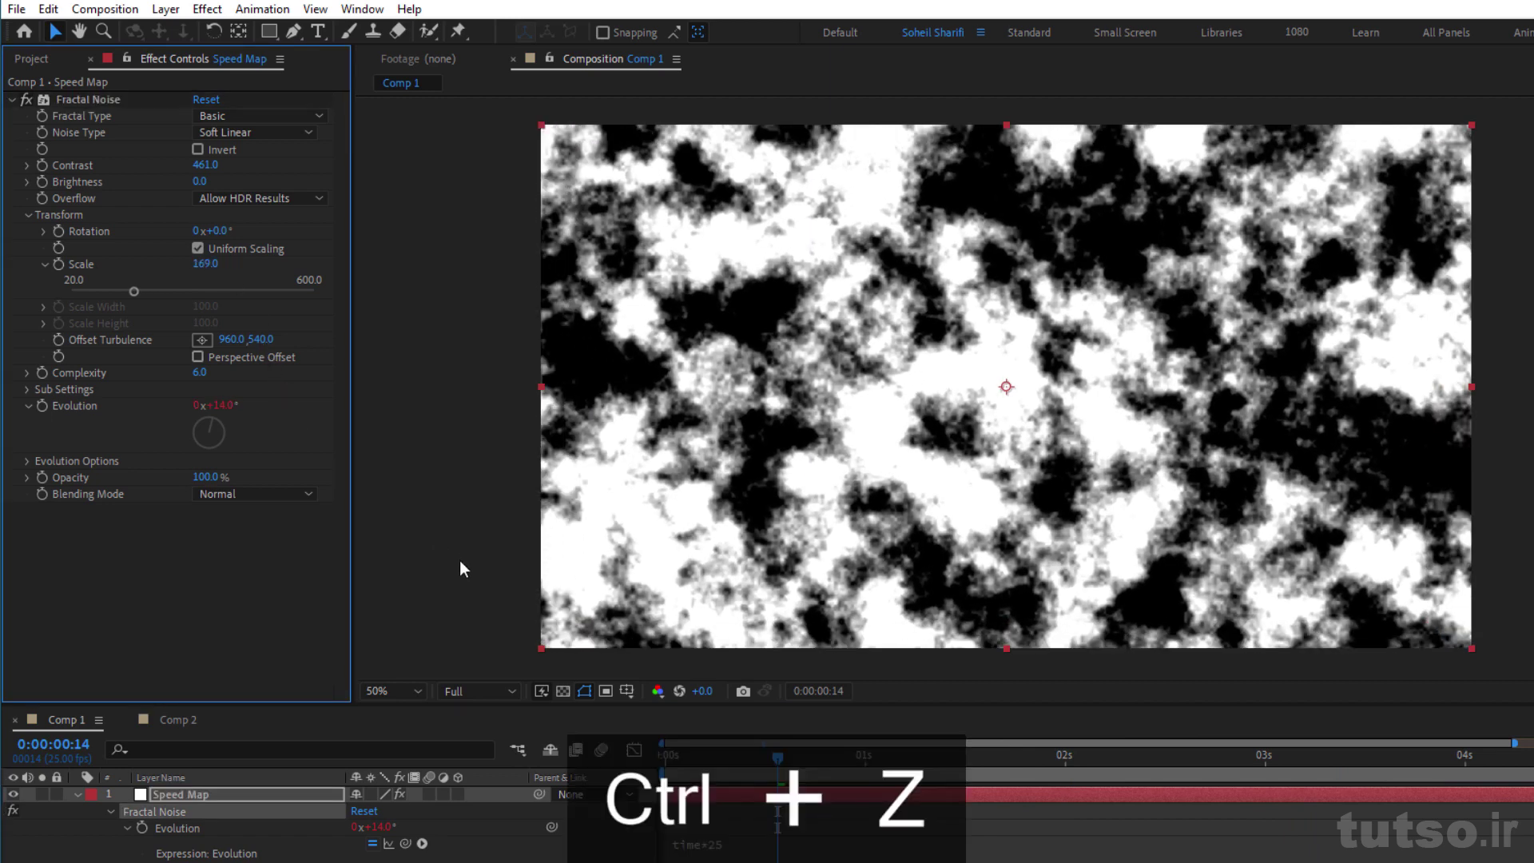
{"action": "left_click", "coordinate": [13, 794]}
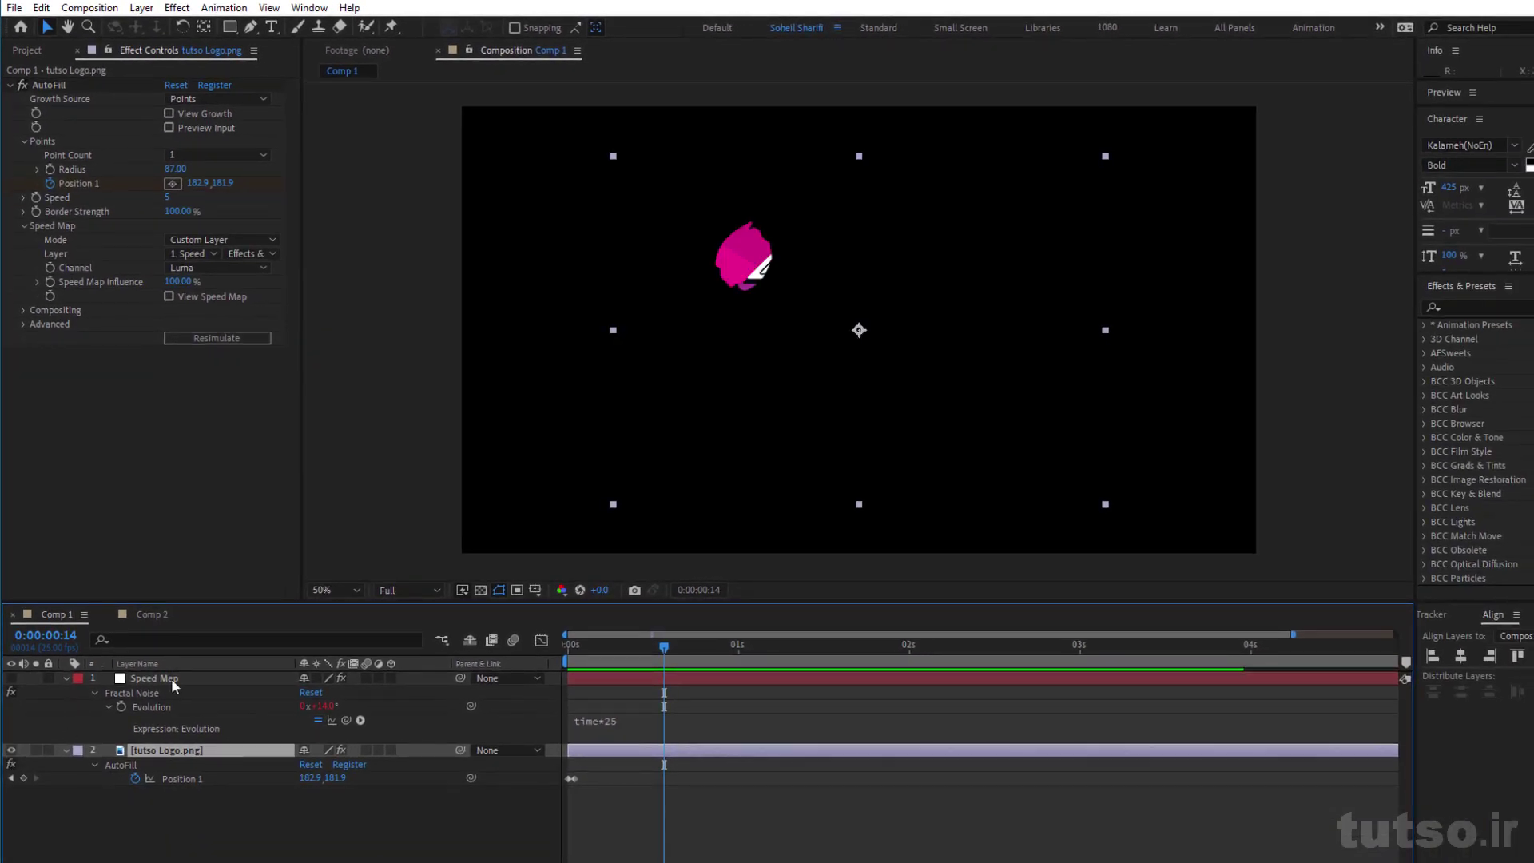
Step: Turn the speed map off and preview the logo growing without it
{"action": "left_click_drag", "start_coordinate": [657, 653], "coordinate": [595, 652]}
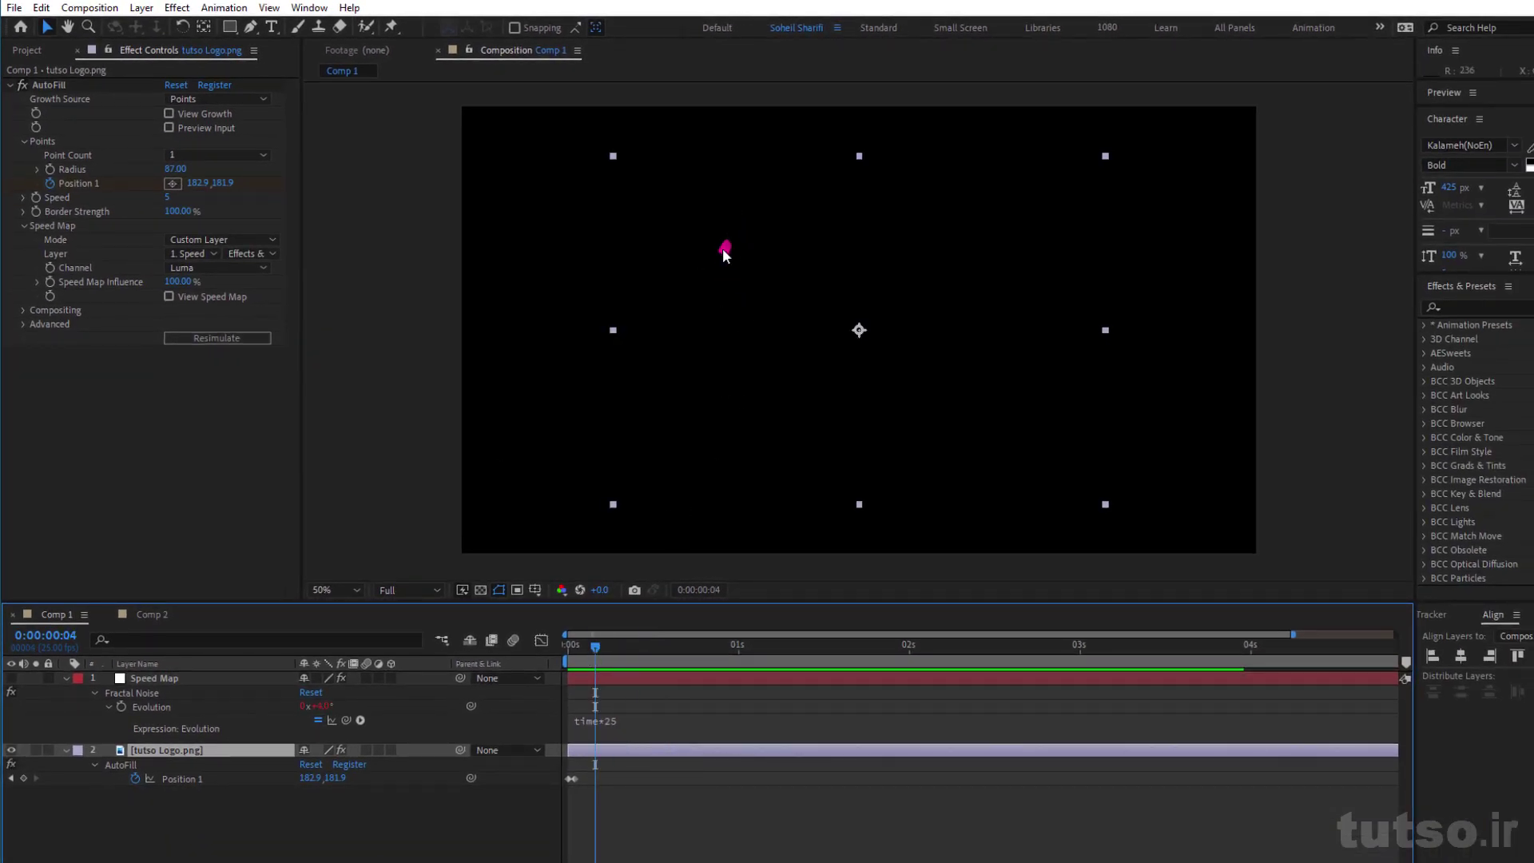
{"action": "left_click", "coordinate": [214, 241]}
{"action": "left_click", "coordinate": [204, 258]}
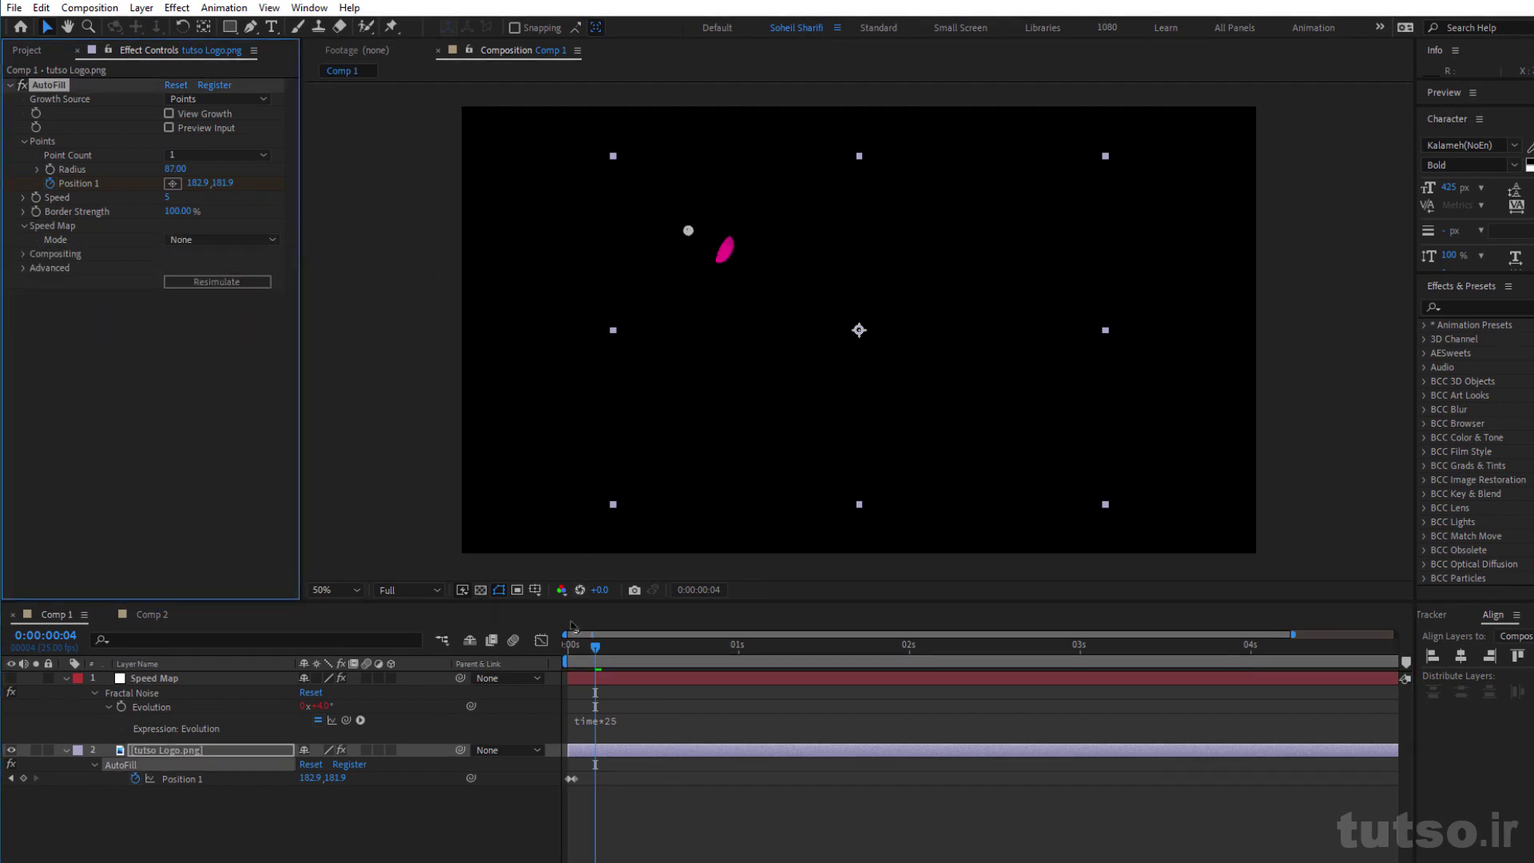
{"action": "left_click", "coordinate": [567, 653]}
{"action": "left_click_drag", "start_coordinate": [565, 654], "coordinate": [1350, 663]}
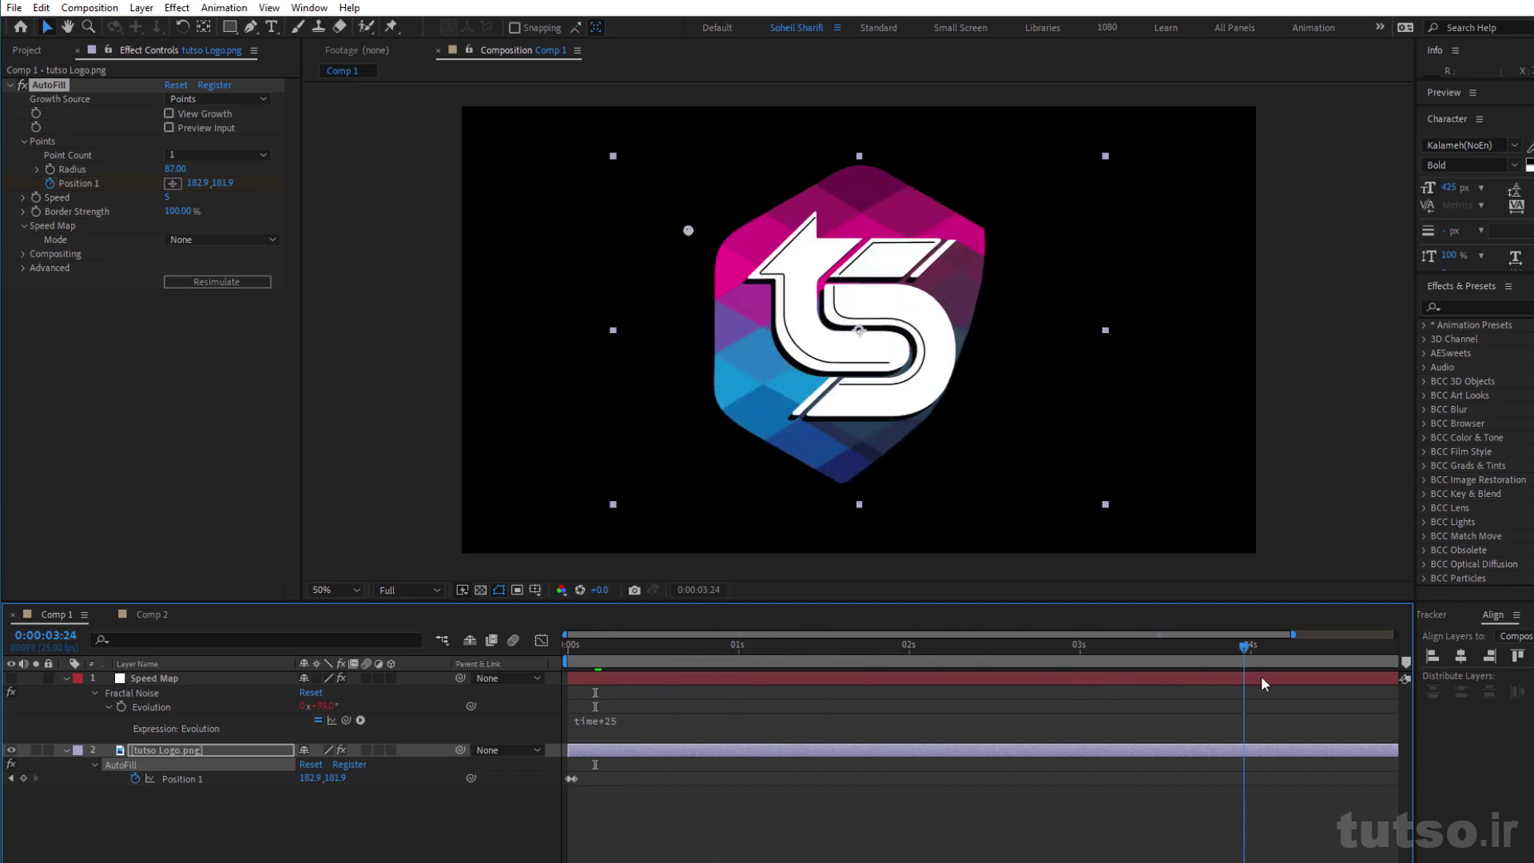
{"action": "key", "text": "Home"}
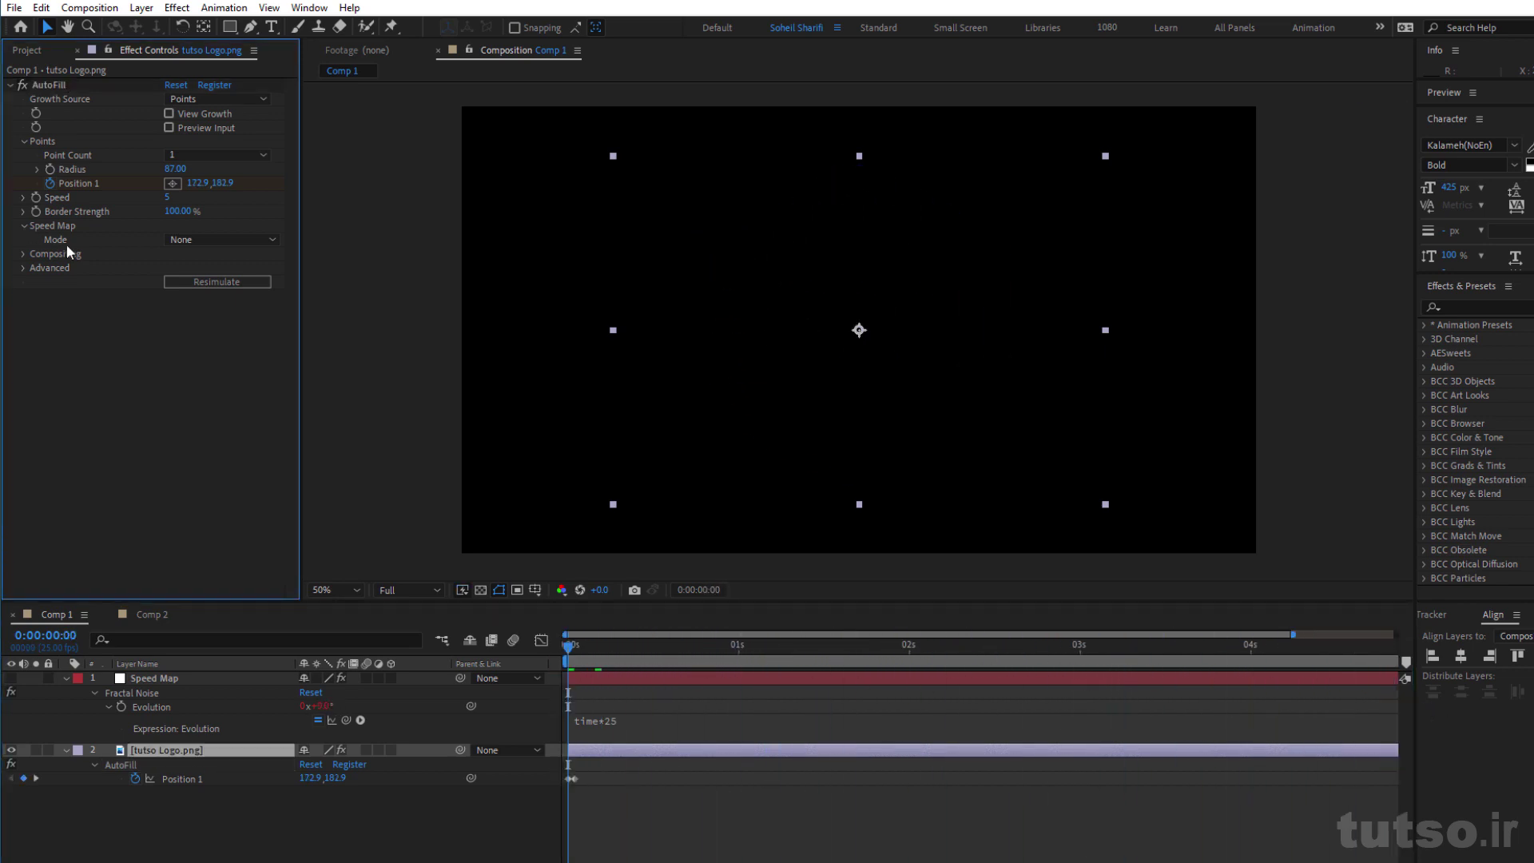
Step: Set Speed Map Mode to Custom Layer, preview, and toggle View Speed Map on and off
{"action": "left_click", "coordinate": [222, 239]}
{"action": "left_click", "coordinate": [226, 299]}
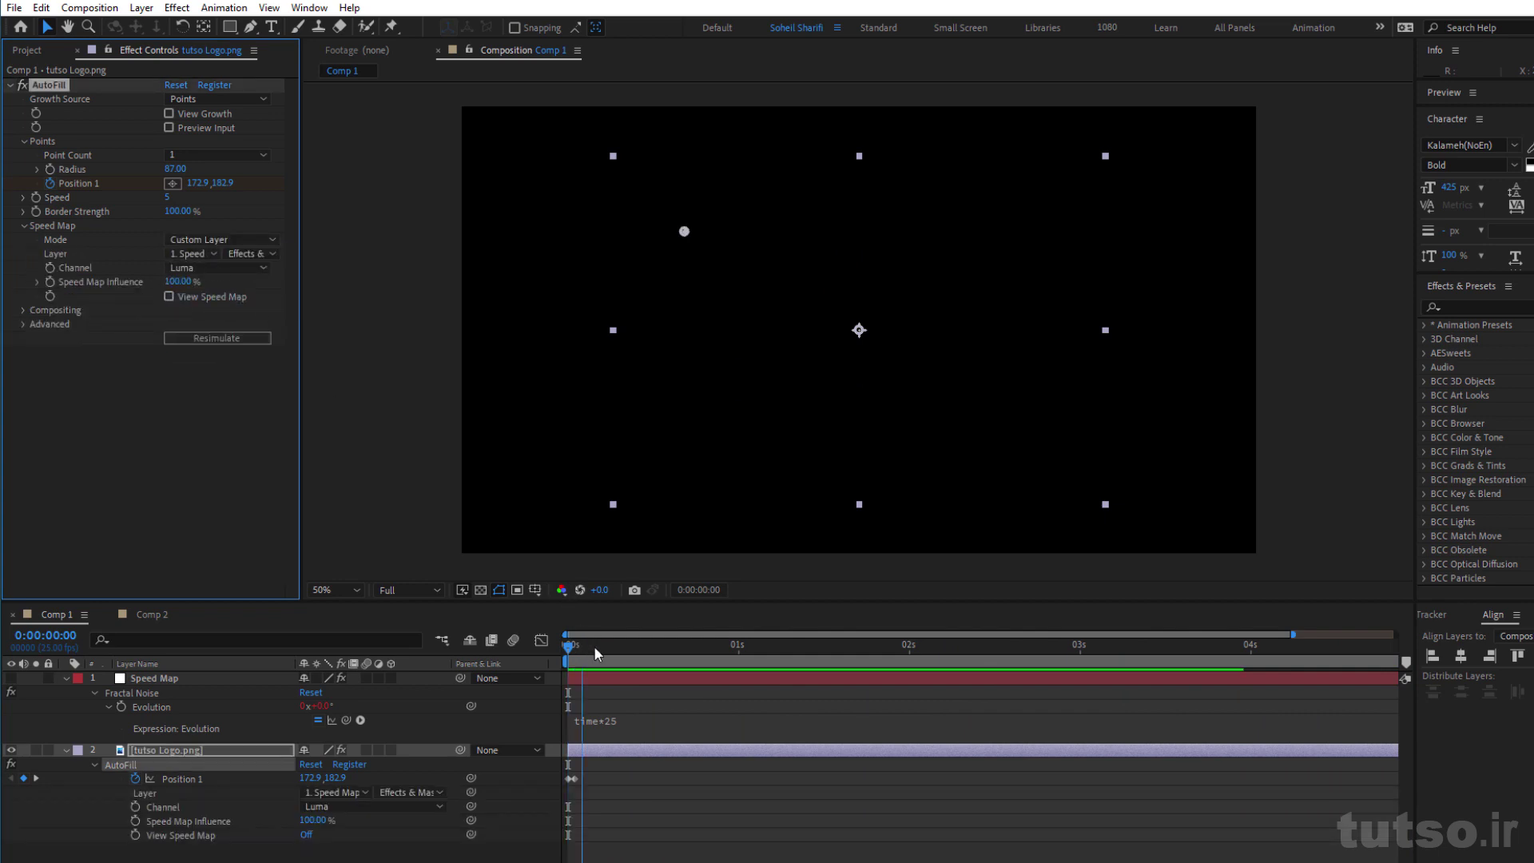
{"action": "mouse_move", "coordinate": [587, 643]}
{"action": "left_mouse_down"}
{"action": "mouse_move", "coordinate": [740, 678]}
{"action": "mouse_move", "coordinate": [1128, 716]}
{"action": "left_mouse_up"}
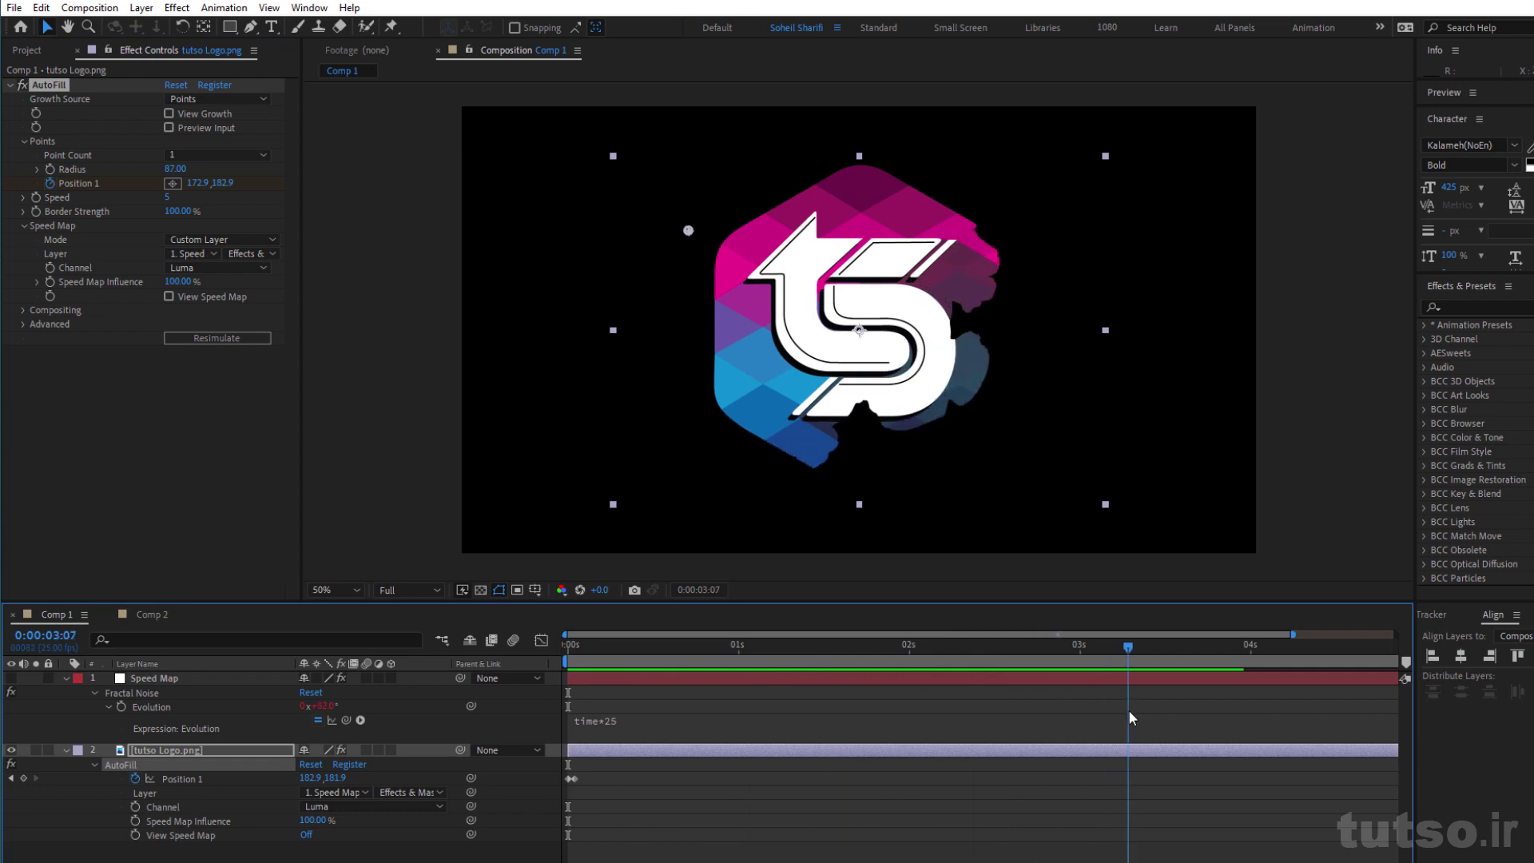
{"action": "left_click", "coordinate": [209, 299]}
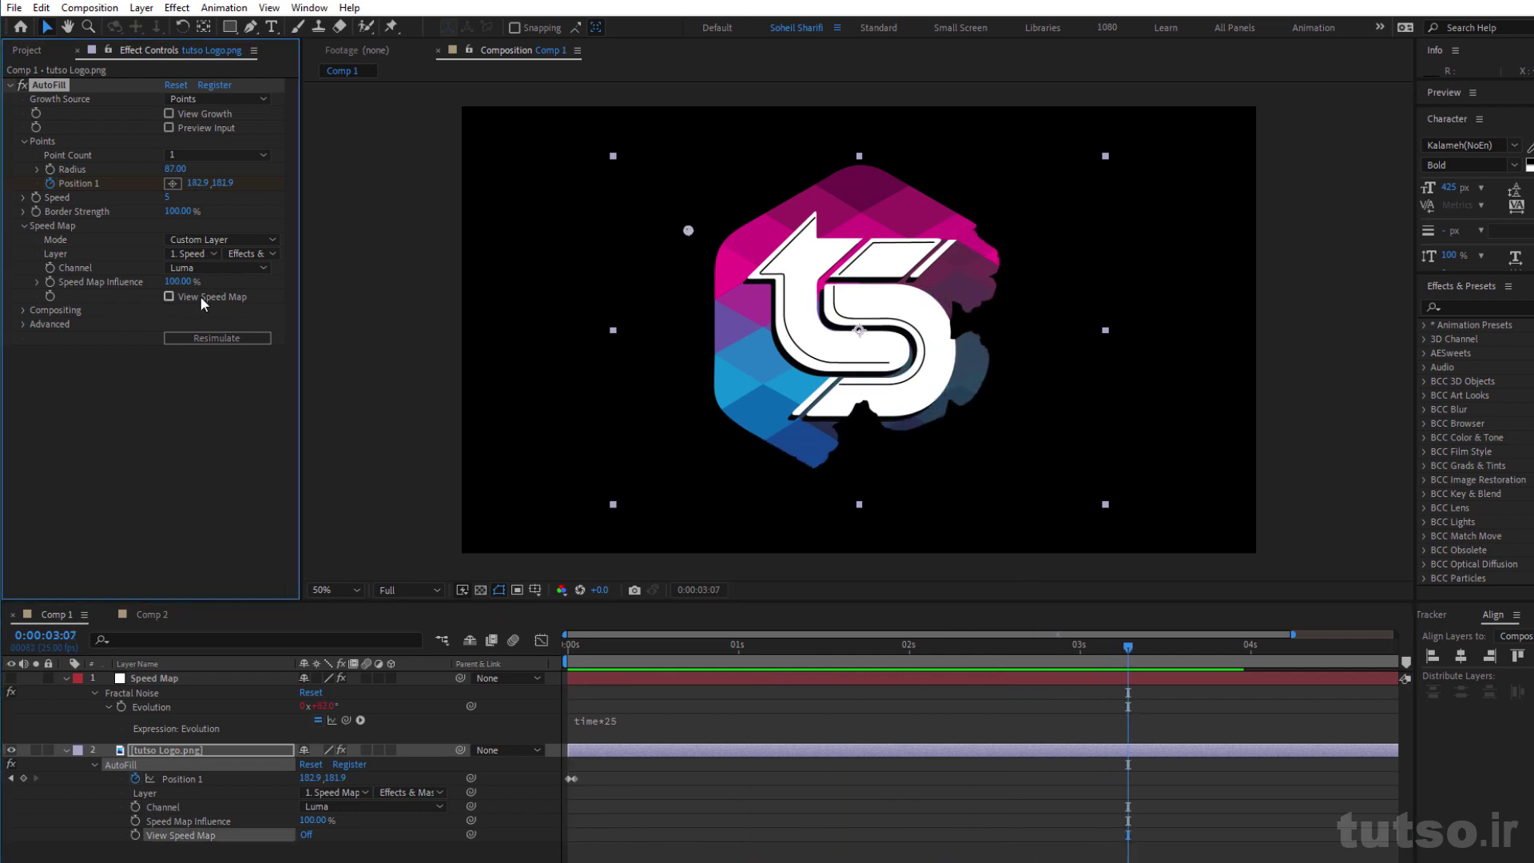
{"action": "left_click", "coordinate": [168, 296]}
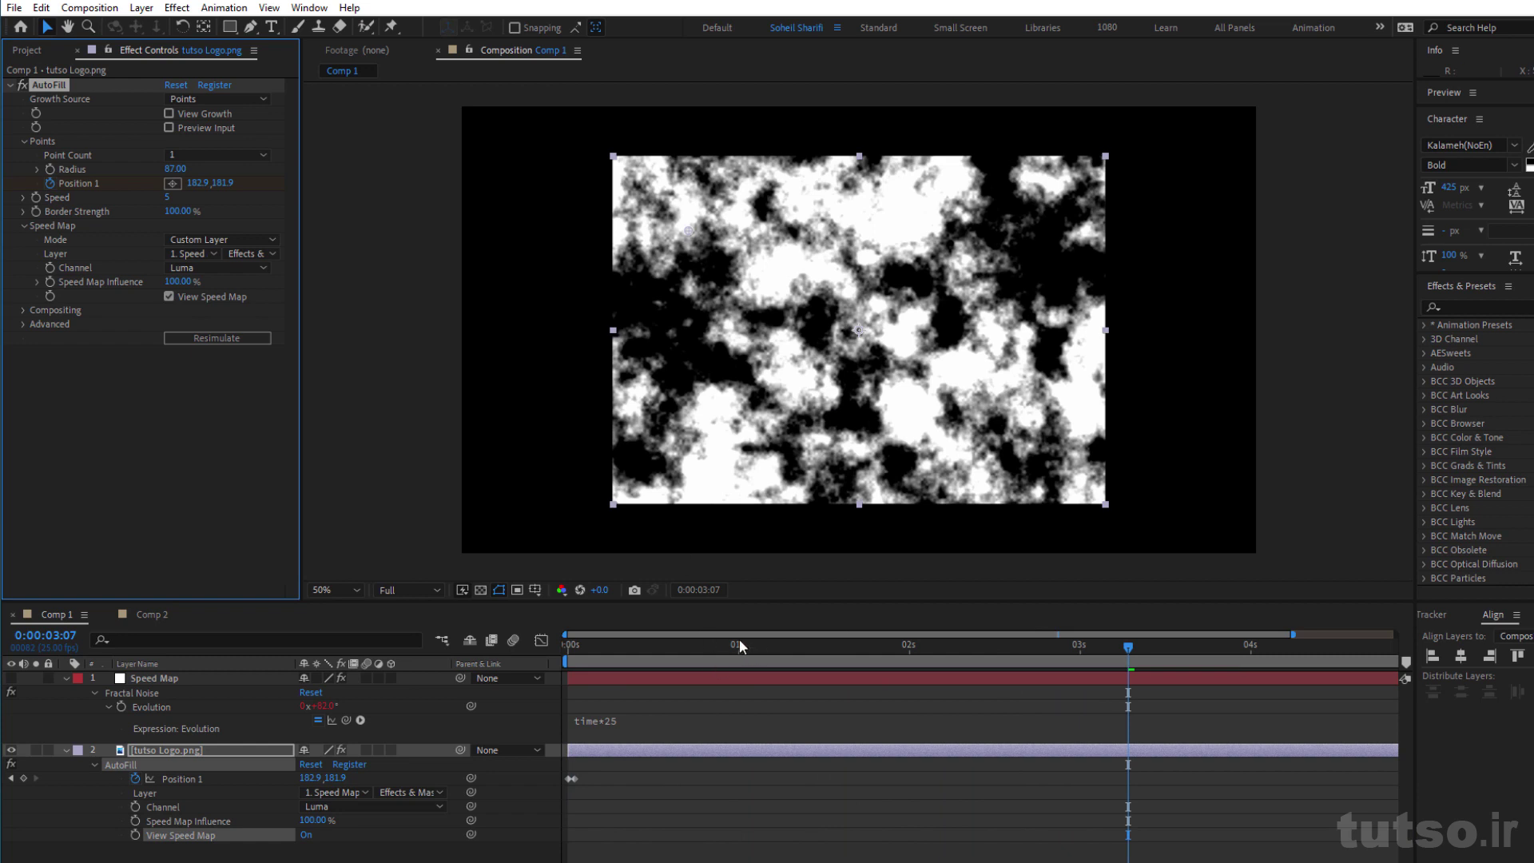
{"action": "mouse_move", "coordinate": [748, 651]}
{"action": "left_mouse_down"}
{"action": "mouse_move", "coordinate": [609, 645]}
{"action": "mouse_move", "coordinate": [703, 645]}
{"action": "left_mouse_up"}
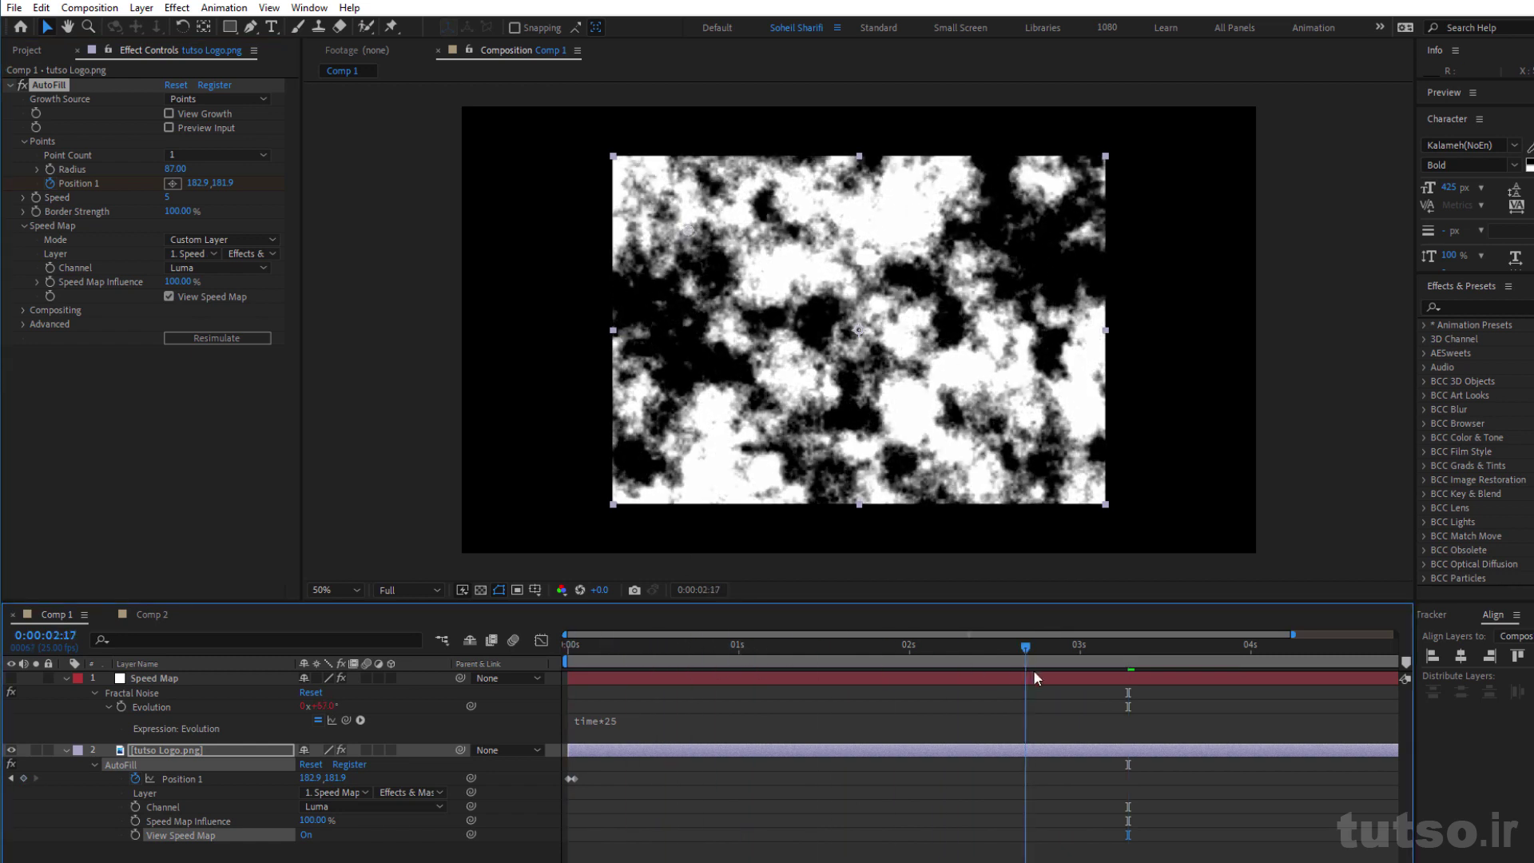
{"action": "left_click", "coordinate": [169, 297]}
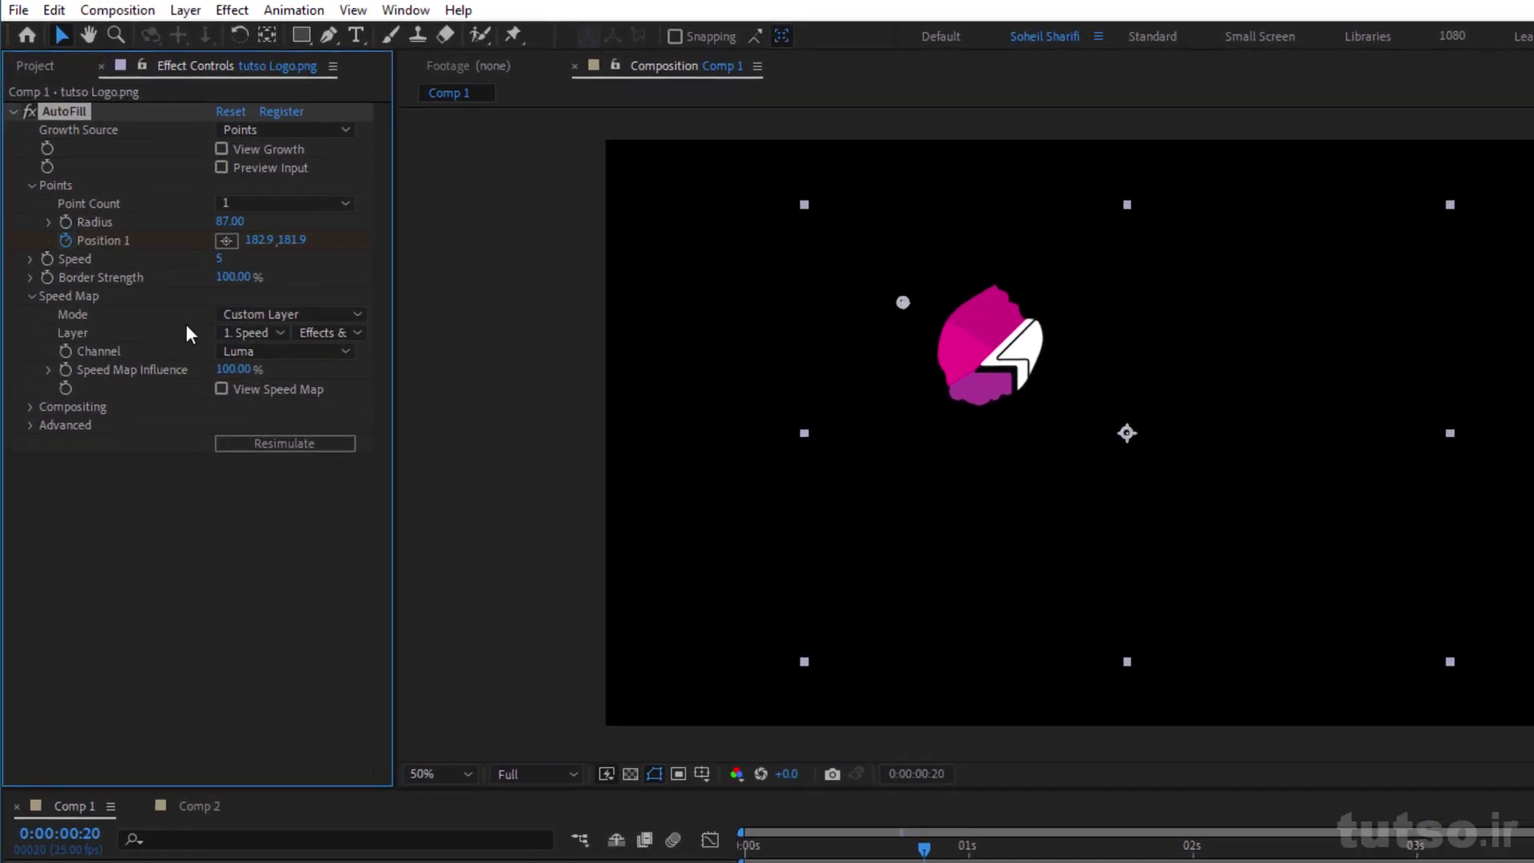
{"action": "left_click", "coordinate": [326, 359]}
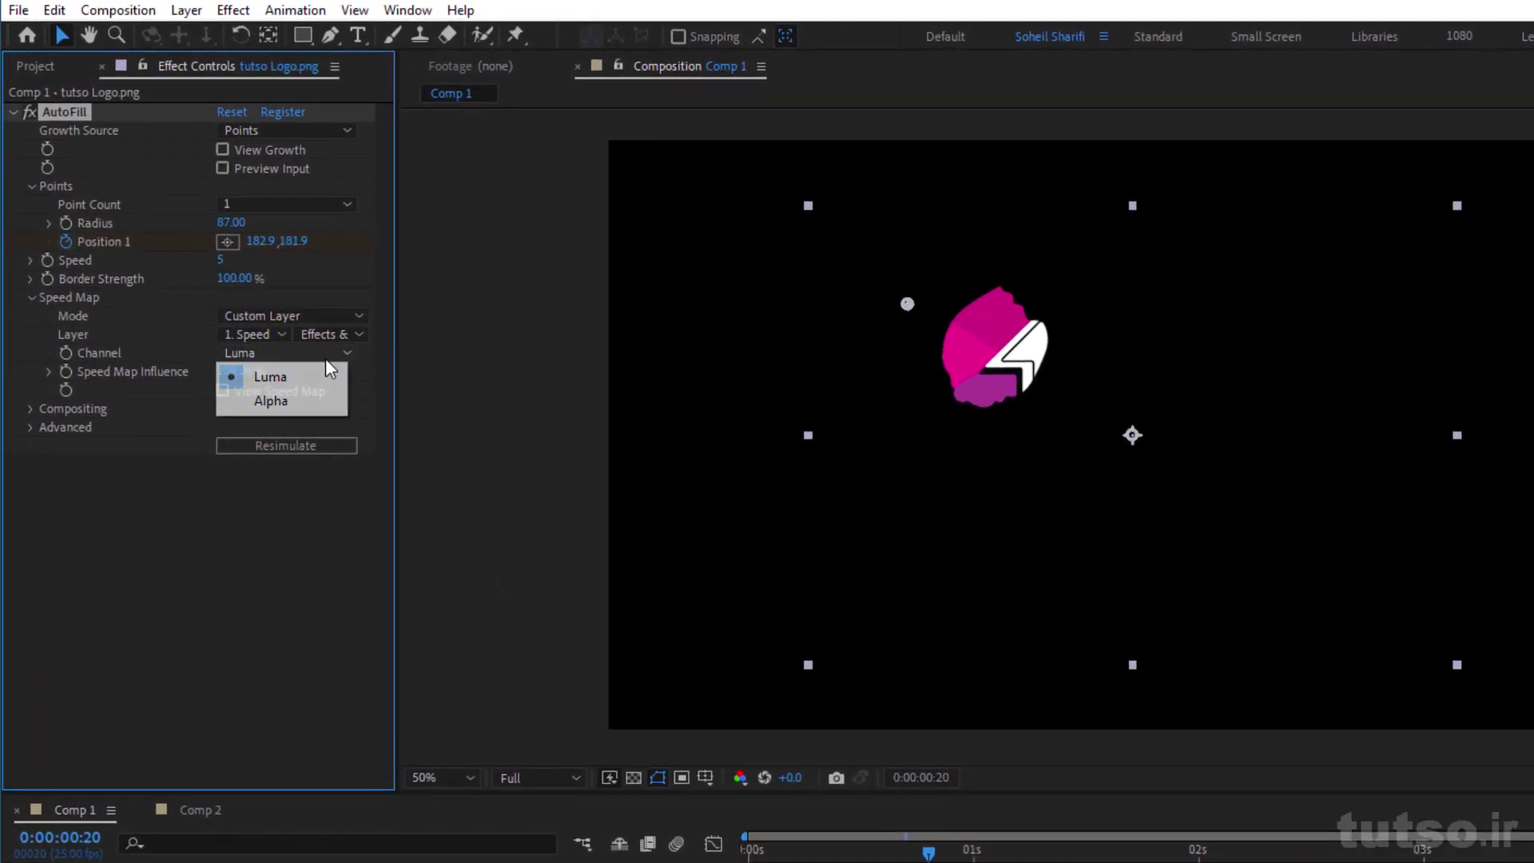
{"action": "left_click", "coordinate": [290, 405]}
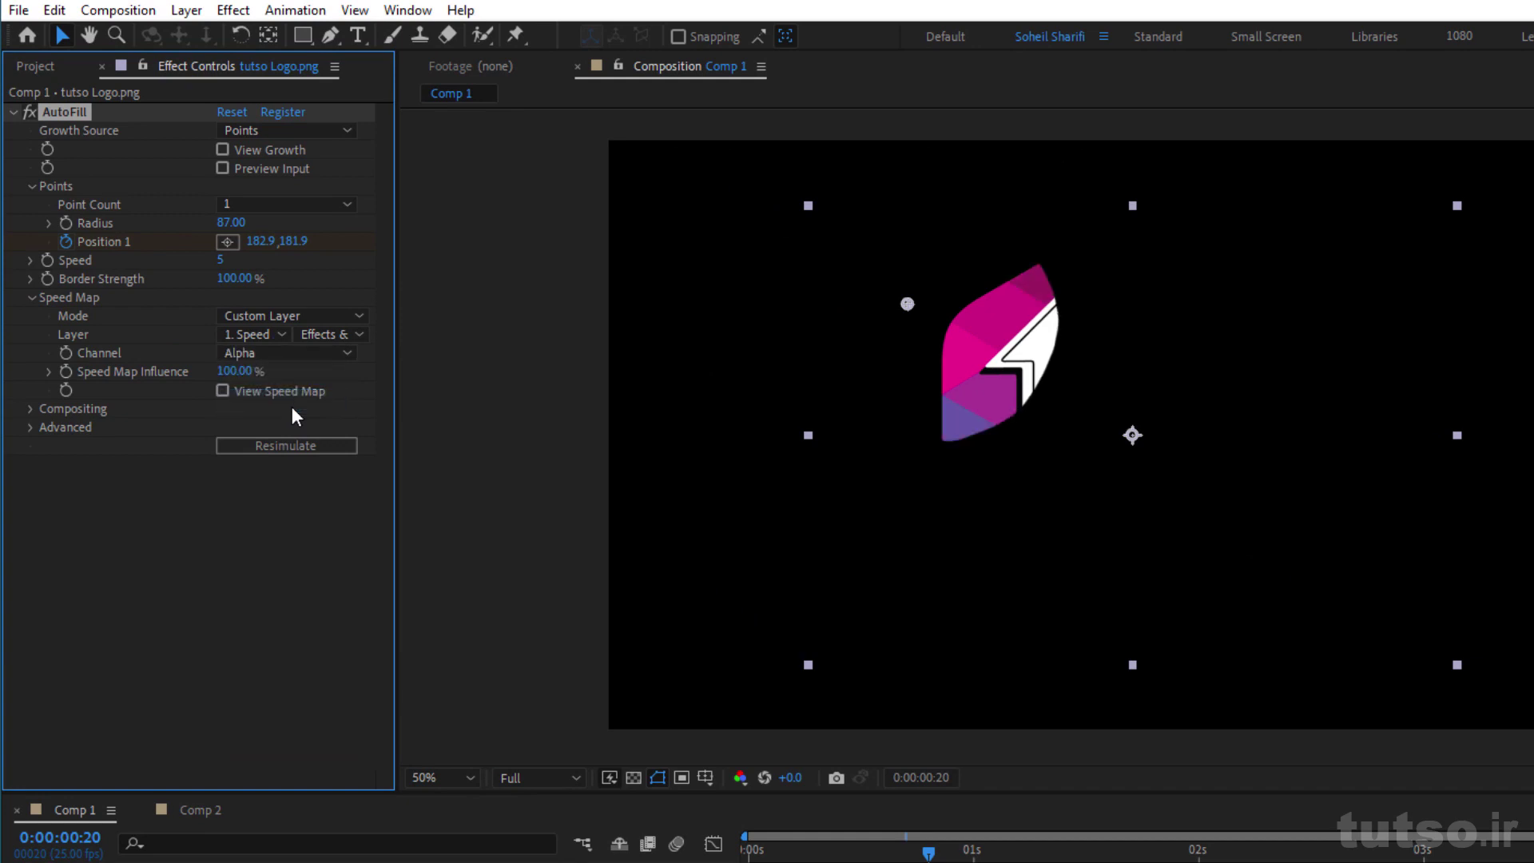
{"action": "left_click", "coordinate": [290, 315]}
{"action": "left_click", "coordinate": [307, 351]}
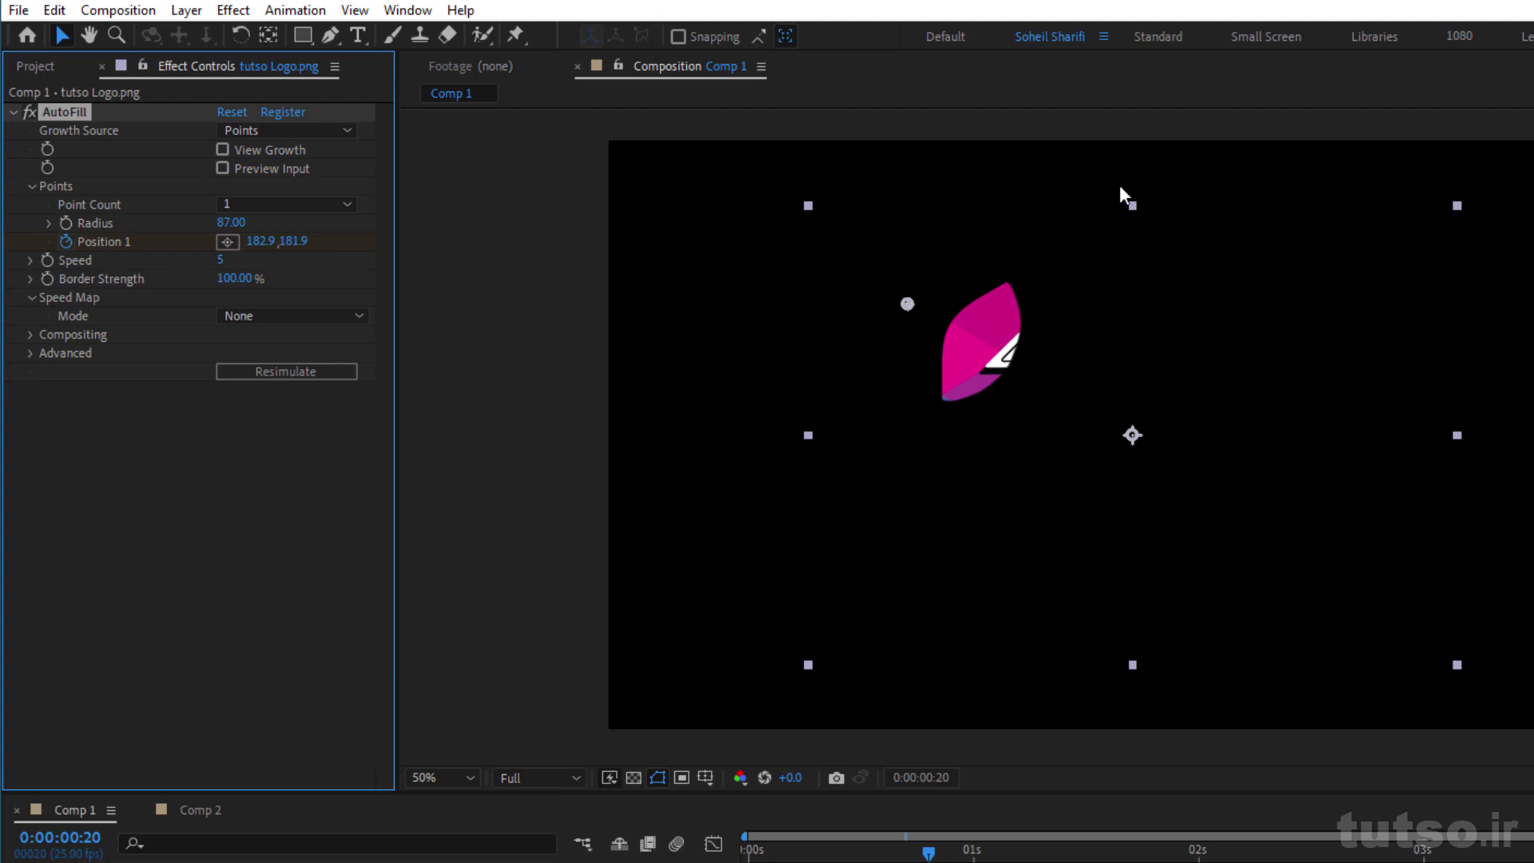
{"action": "left_click", "coordinate": [326, 318]}
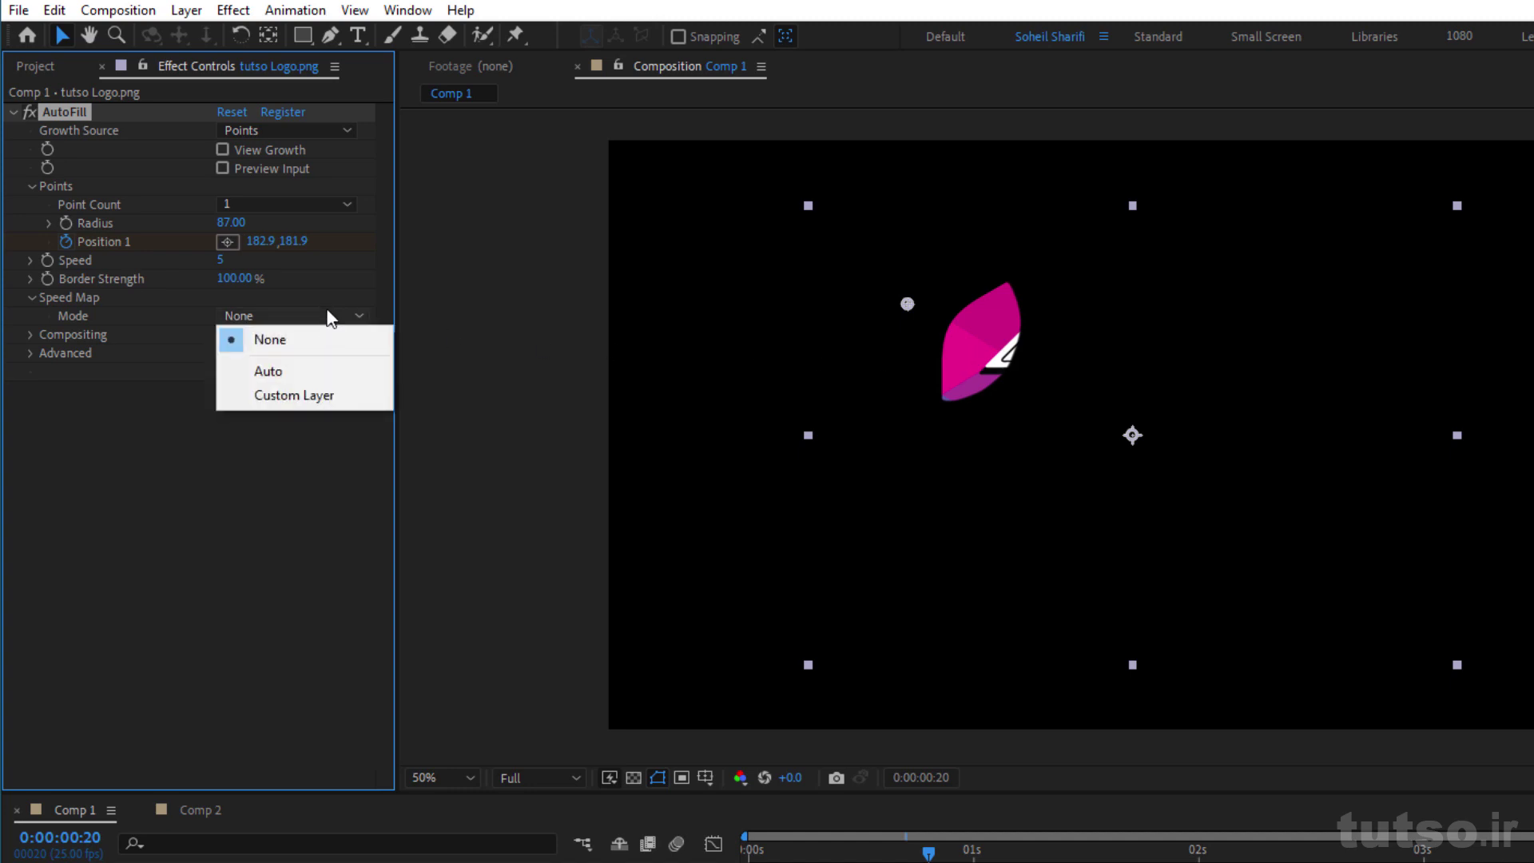
{"action": "left_click", "coordinate": [285, 388]}
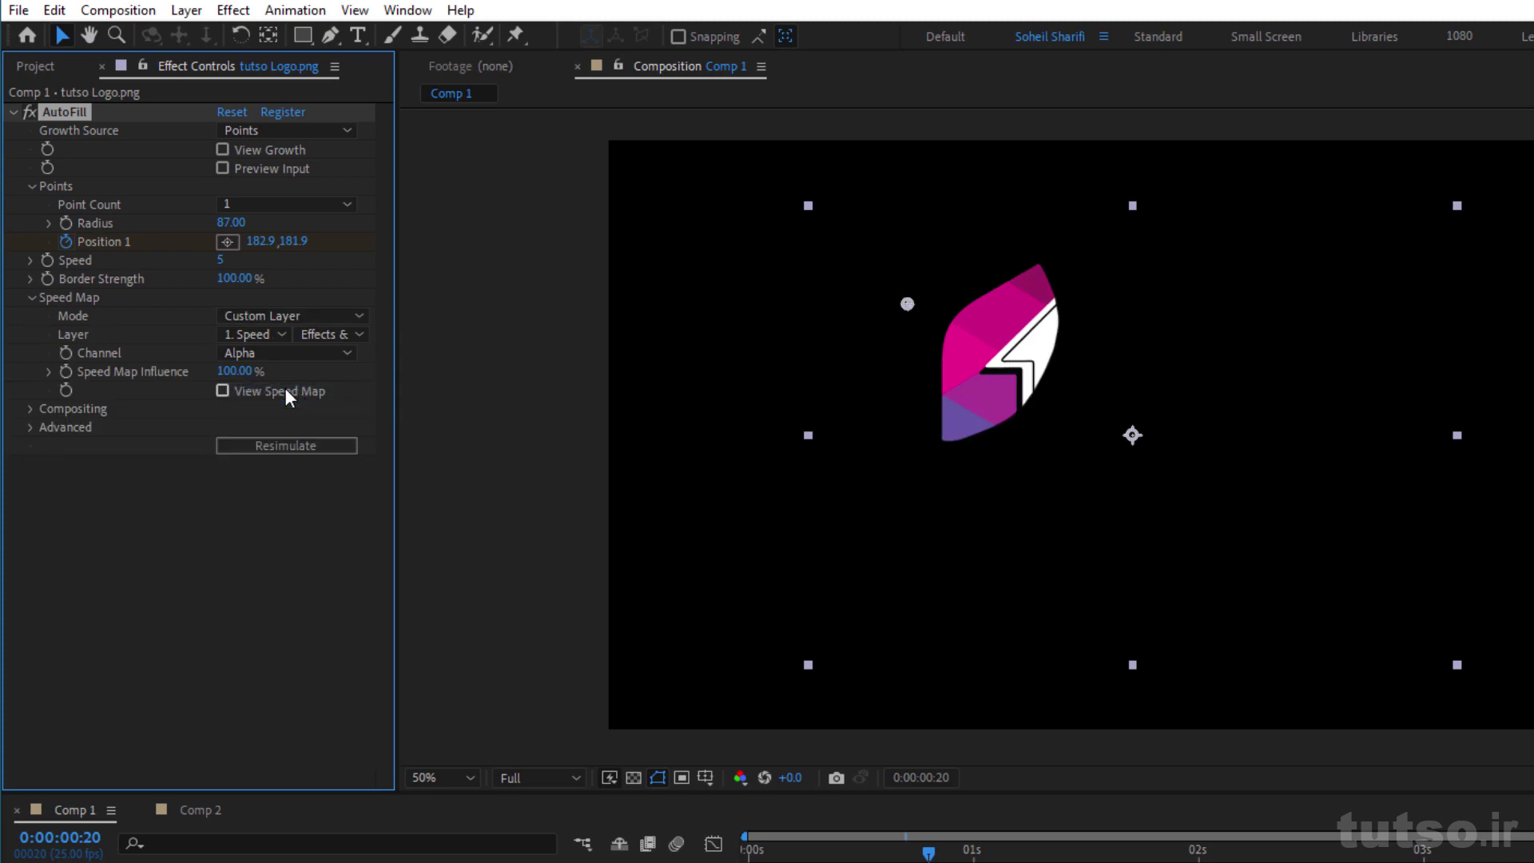
{"action": "left_click", "coordinate": [275, 353]}
Step: Switch the speed map back to Luma and step back to an earlier growth frame
{"action": "left_click", "coordinate": [305, 379]}
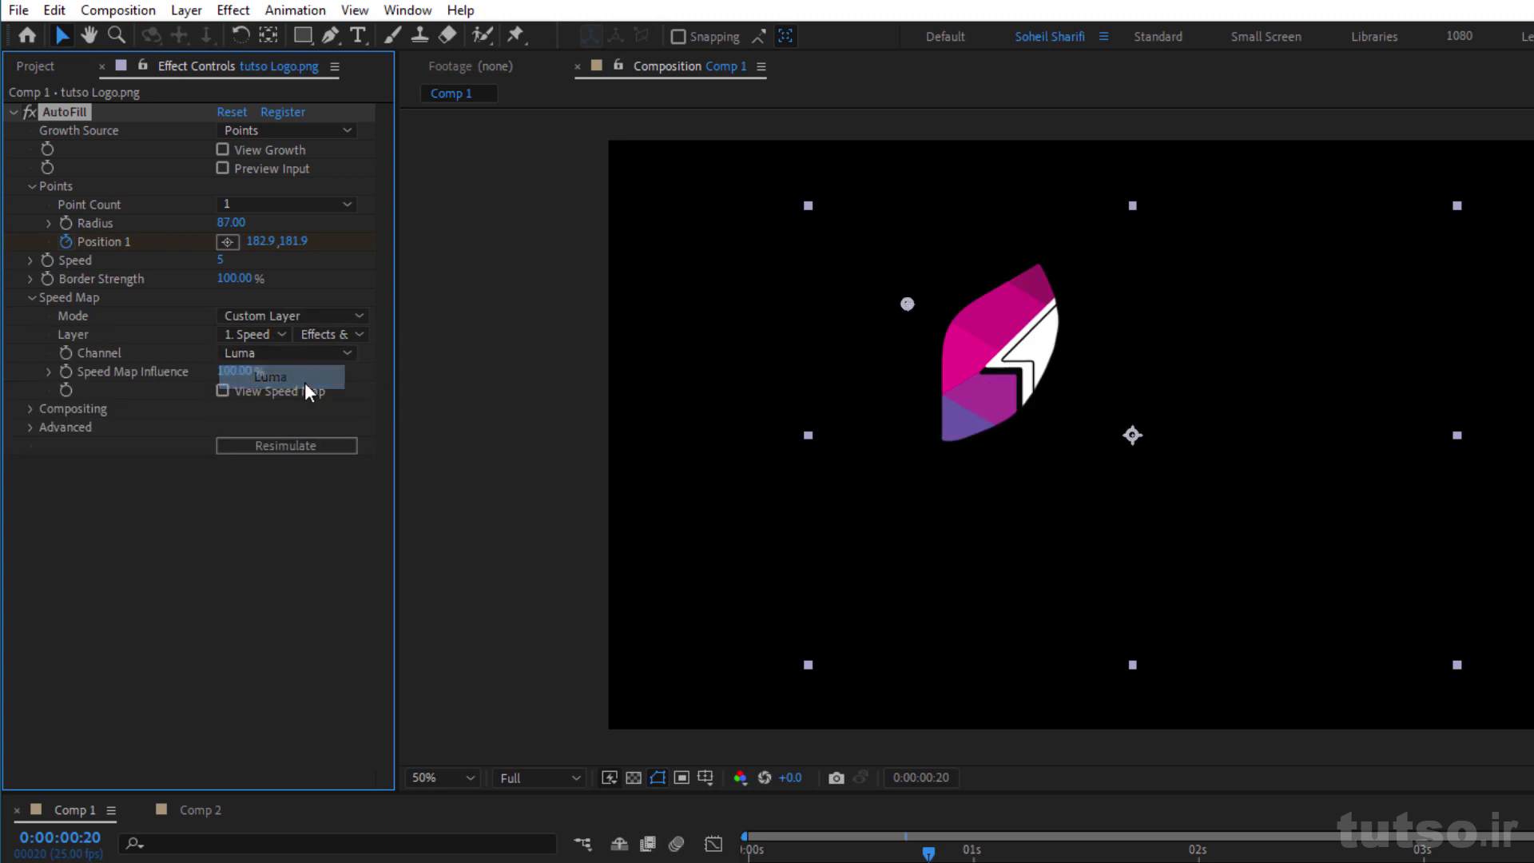
{"action": "key", "text": "shift+Page_Up"}
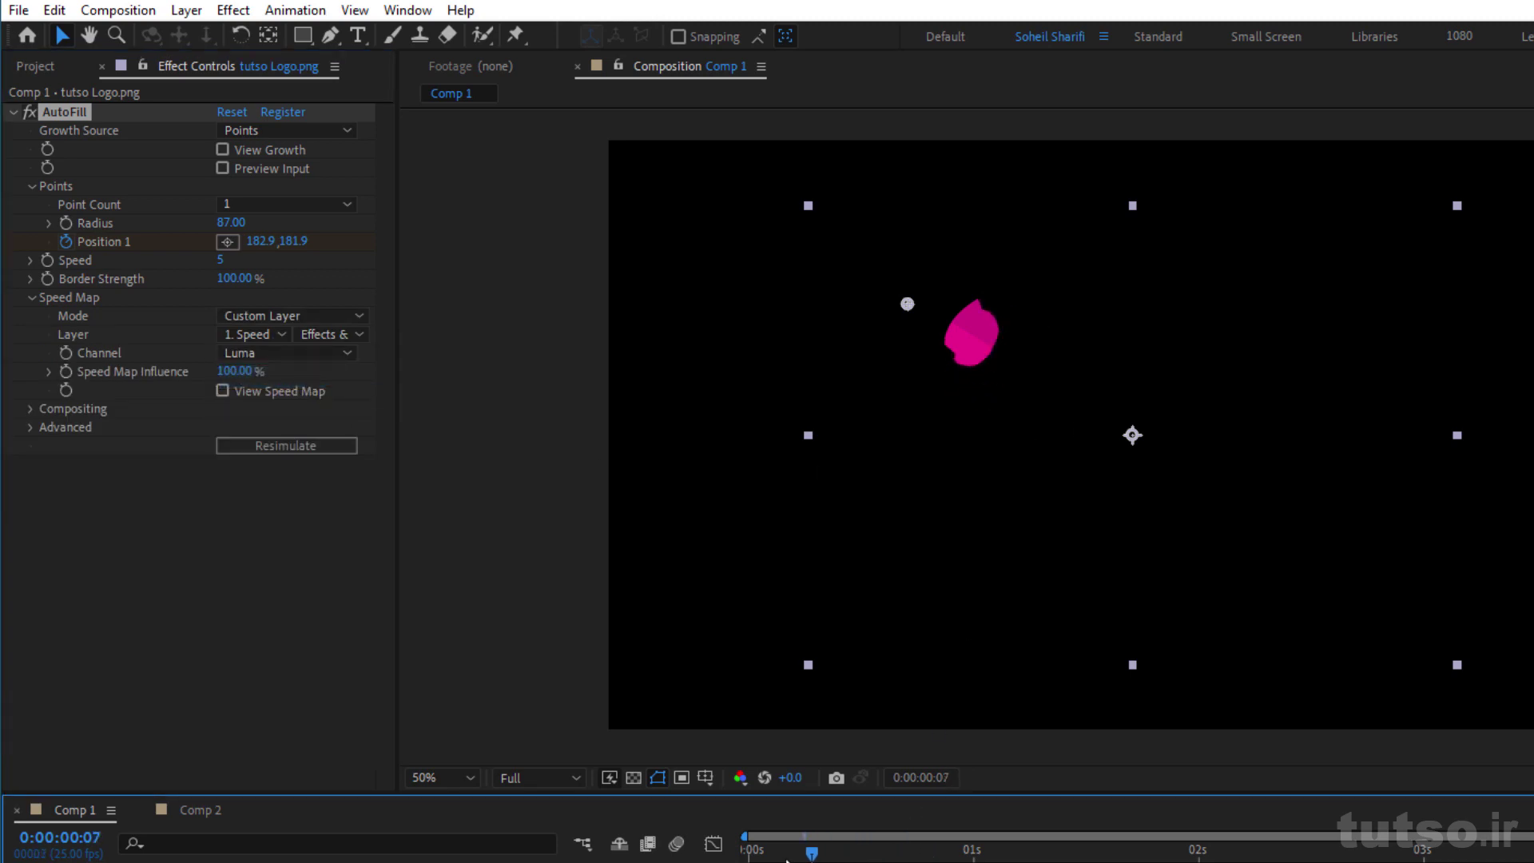